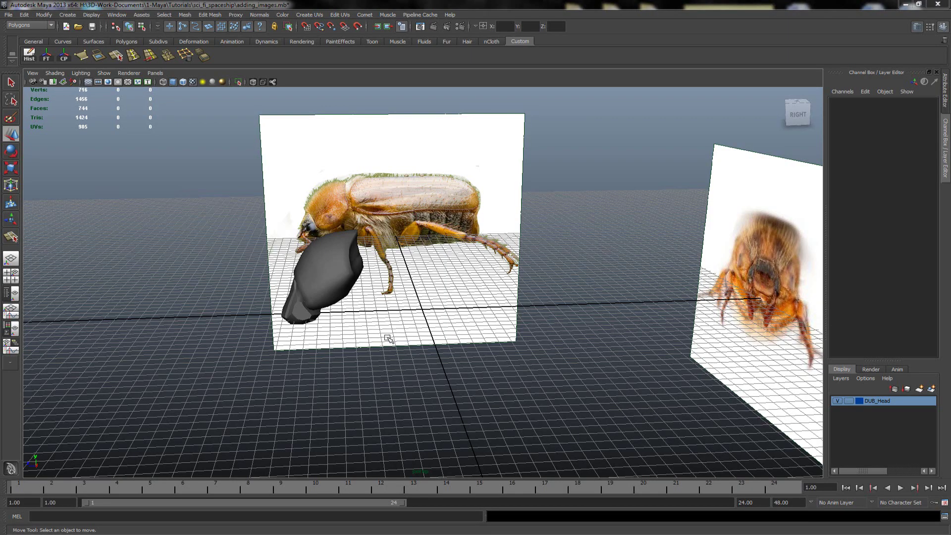
Orbit around the beetle, inspect the head mesh pieces, then bring up the top view.
{"action": "mouse_move", "coordinate": [411, 290]}
{"action": "left_mouse_down", "text": "alt"}
{"action": "mouse_move", "coordinate": [431, 261]}
{"action": "mouse_move", "coordinate": [359, 226]}
{"action": "left_mouse_up", "text": "alt"}
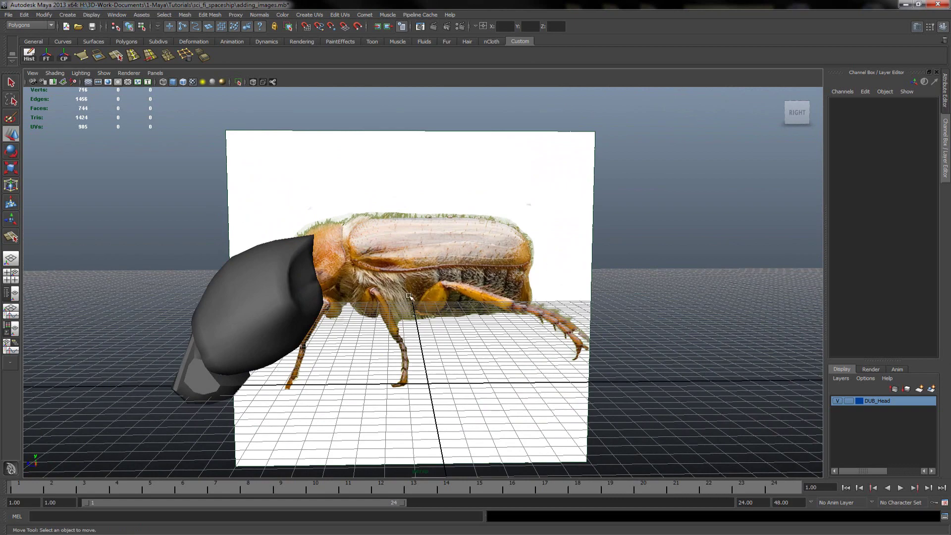
{"action": "left_click_drag", "start_coordinate": [410, 296], "coordinate": [385, 292], "text": "alt"}
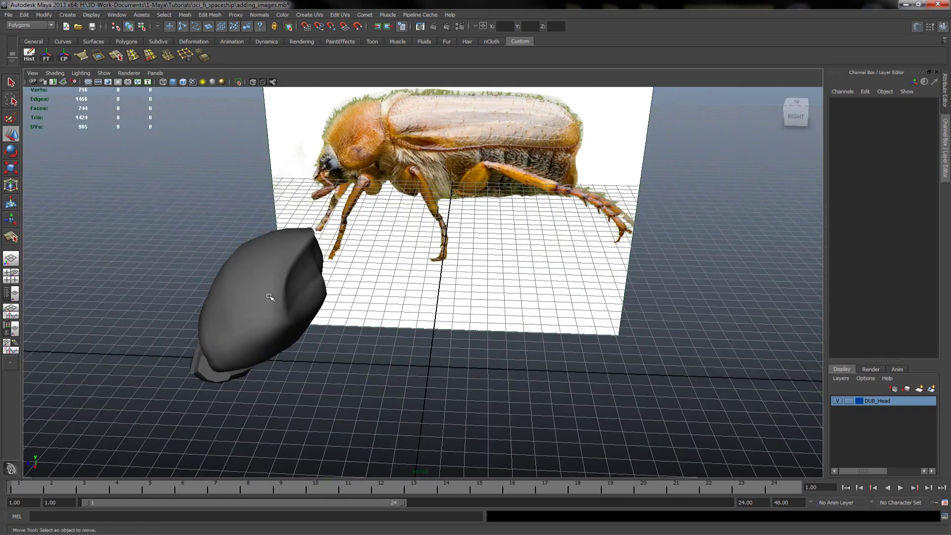
{"action": "left_click", "coordinate": [248, 310]}
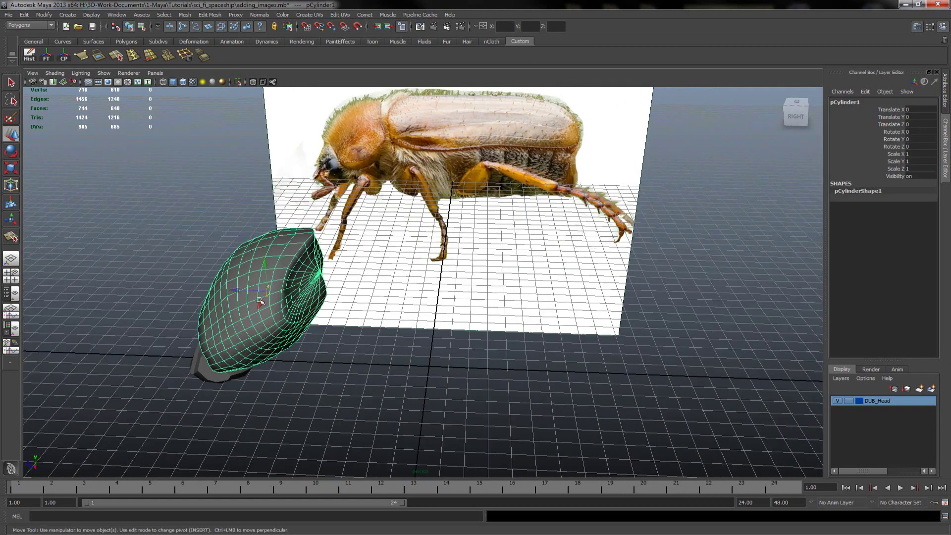
{"action": "left_click", "coordinate": [204, 358]}
{"action": "left_click_drag", "start_coordinate": [288, 327], "coordinate": [397, 315], "text": "alt"}
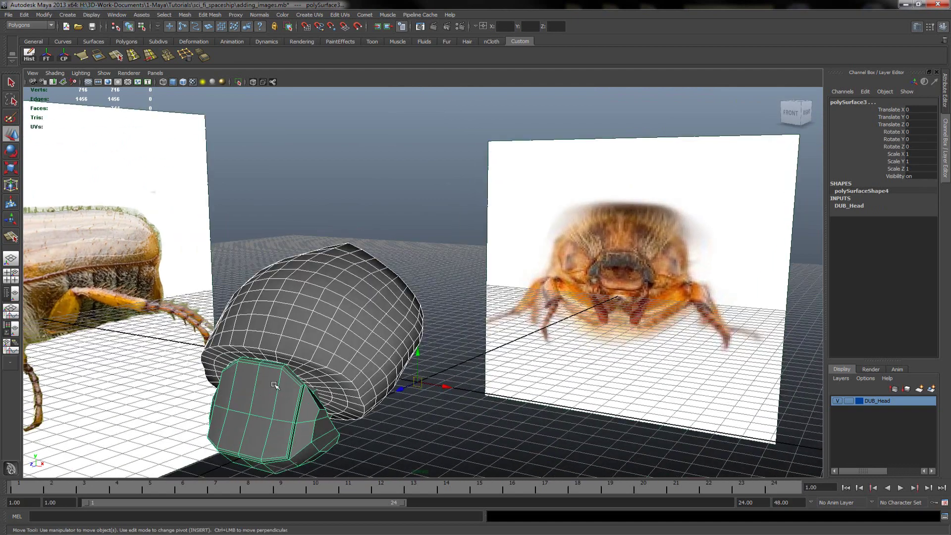
{"action": "key", "text": "q"}
{"action": "left_click", "coordinate": [319, 323]}
{"action": "mouse_move", "coordinate": [318, 323]}
{"action": "left_mouse_down", "text": "alt"}
{"action": "mouse_move", "coordinate": [371, 287]}
{"action": "mouse_move", "coordinate": [376, 242]}
{"action": "left_mouse_up", "text": "alt"}
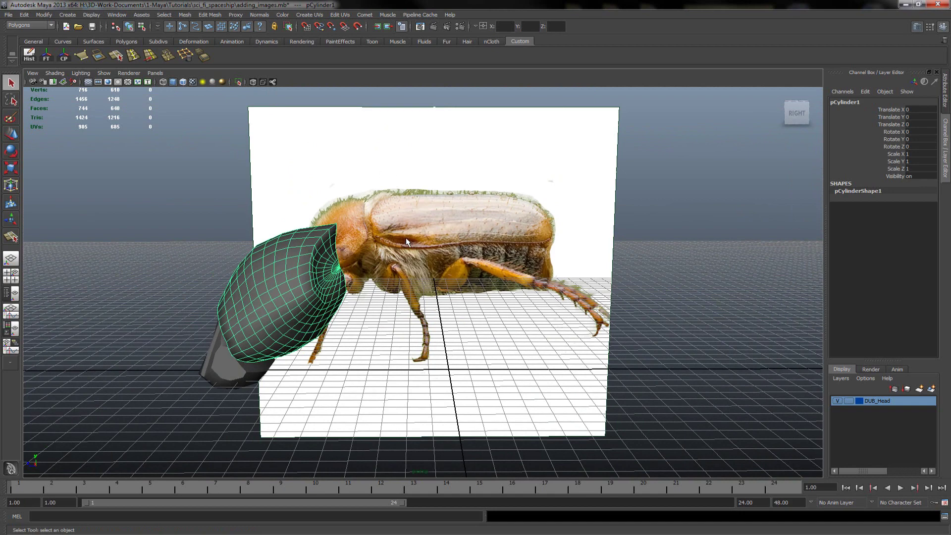
{"action": "key", "text": "space"}
{"action": "key", "text": "space"}
Draw a four-point CV curve along the wing cover's front edge in the top view.
{"action": "right_click_drag", "start_coordinate": [304, 207], "coordinate": [256, 165], "text": "alt"}
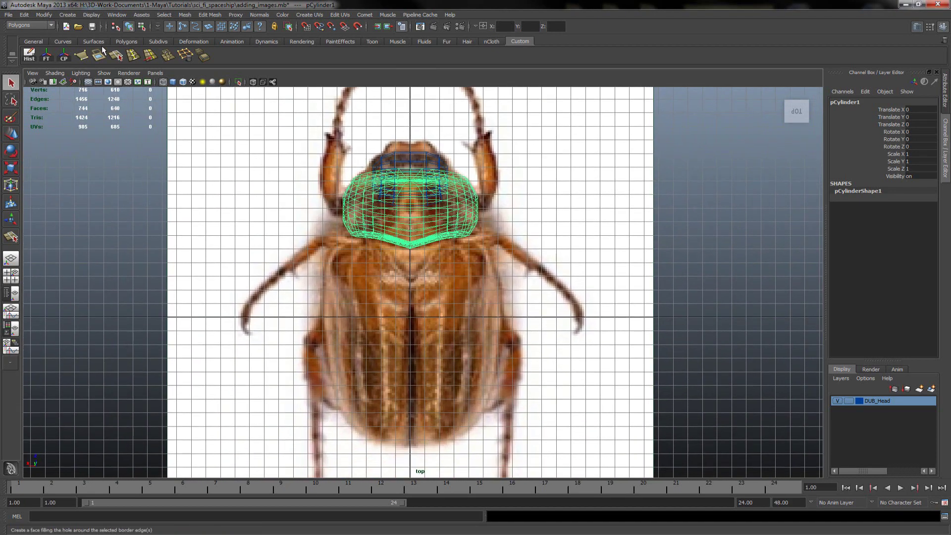
{"action": "left_click", "coordinate": [63, 15]}
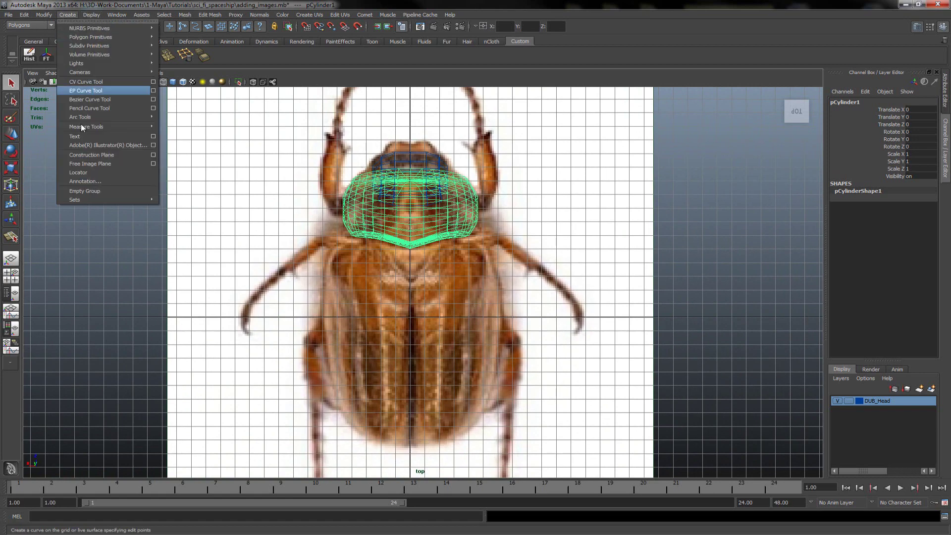
{"action": "left_click", "coordinate": [98, 82]}
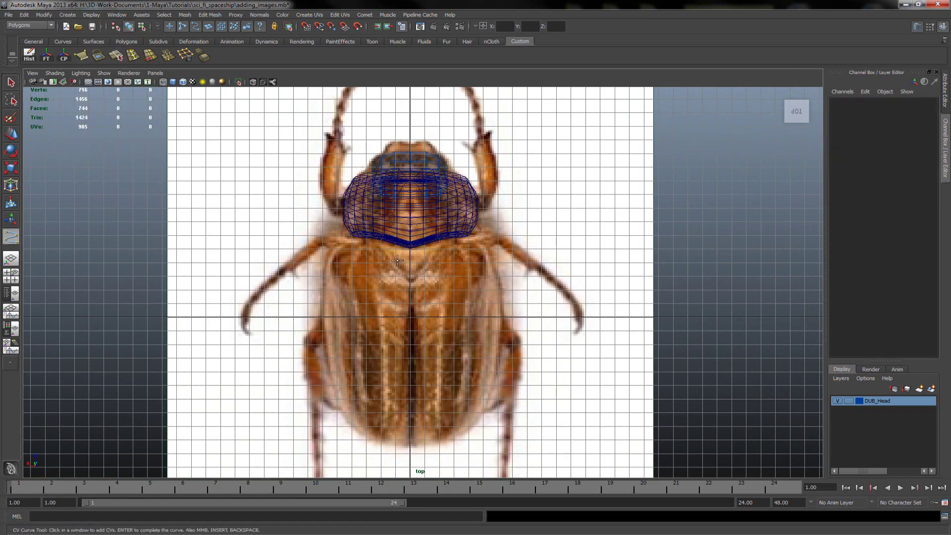
{"action": "scroll", "coordinate": [397, 260], "scroll_direction": "up", "scroll_amount": 1}
{"action": "scroll", "coordinate": [399, 268], "scroll_direction": "up", "scroll_amount": 1}
{"action": "scroll", "coordinate": [404, 283], "scroll_direction": "up", "scroll_amount": 2}
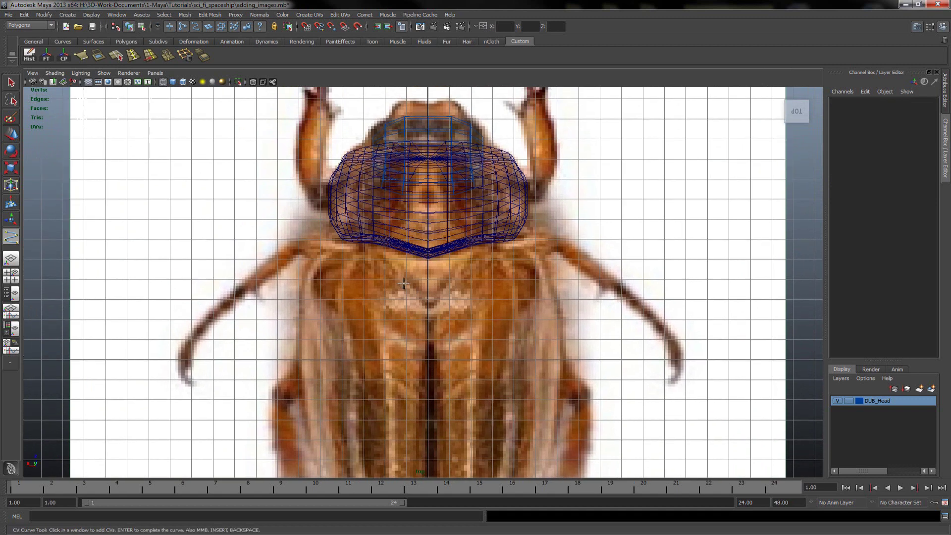
{"action": "left_click", "coordinate": [429, 297]}
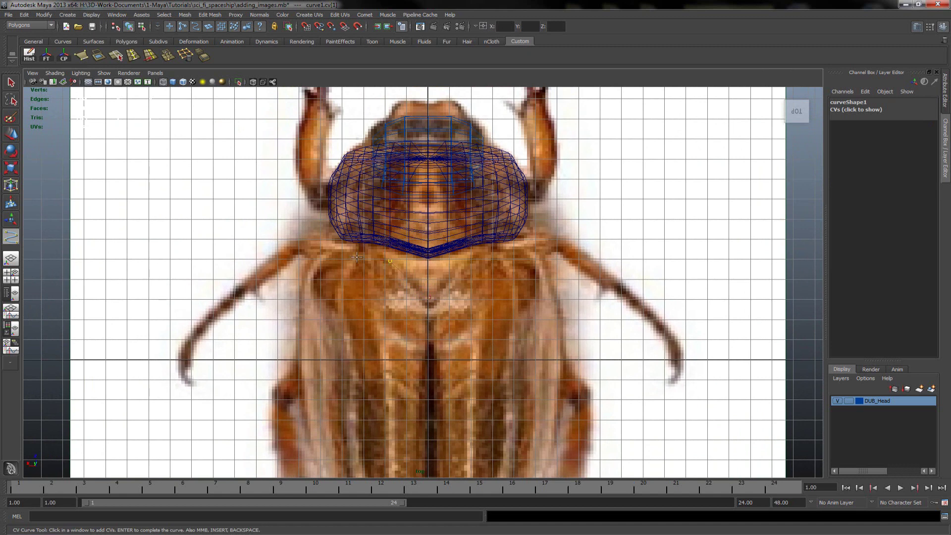
{"action": "left_click", "coordinate": [333, 259]}
{"action": "left_click", "coordinate": [309, 262]}
{"action": "left_click", "coordinate": [301, 272]}
{"action": "key", "text": "space"}
{"action": "key", "text": "space"}
{"action": "mouse_move", "coordinate": [436, 317]}
{"action": "left_mouse_down", "text": "alt"}
{"action": "mouse_move", "coordinate": [497, 335]}
{"action": "mouse_move", "coordinate": [443, 346]}
{"action": "mouse_move", "coordinate": [446, 336]}
{"action": "left_mouse_up", "text": "alt"}
Lift the new curve about 184 units in Y to the wing cover height in the side view.
{"action": "key", "text": "q"}
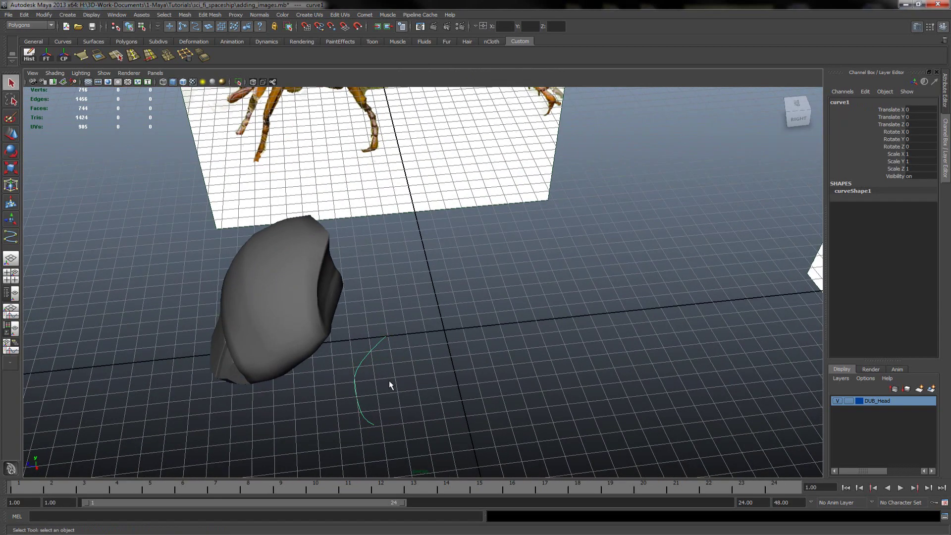
{"action": "mouse_move", "coordinate": [389, 385]}
{"action": "left_mouse_down", "text": "alt"}
{"action": "mouse_move", "coordinate": [382, 329]}
{"action": "mouse_move", "coordinate": [383, 338]}
{"action": "left_mouse_up", "text": "alt"}
{"action": "mouse_move", "coordinate": [419, 404]}
{"action": "left_mouse_down", "text": "alt"}
{"action": "mouse_move", "coordinate": [430, 344]}
{"action": "mouse_move", "coordinate": [399, 363]}
{"action": "left_mouse_up", "text": "alt"}
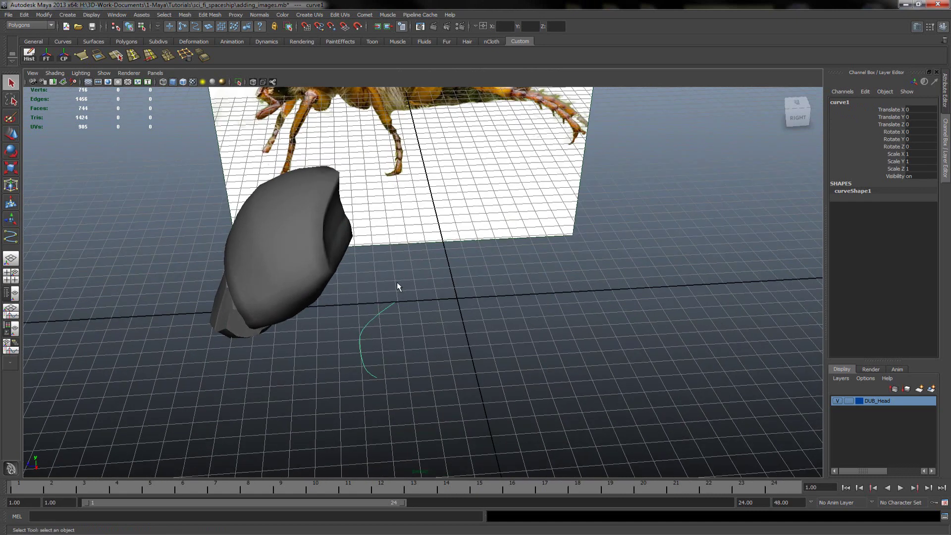
{"action": "mouse_move", "coordinate": [424, 312]}
{"action": "left_mouse_down", "text": "alt"}
{"action": "mouse_move", "coordinate": [418, 336]}
{"action": "mouse_move", "coordinate": [443, 344]}
{"action": "mouse_move", "coordinate": [432, 296]}
{"action": "left_mouse_up", "text": "alt"}
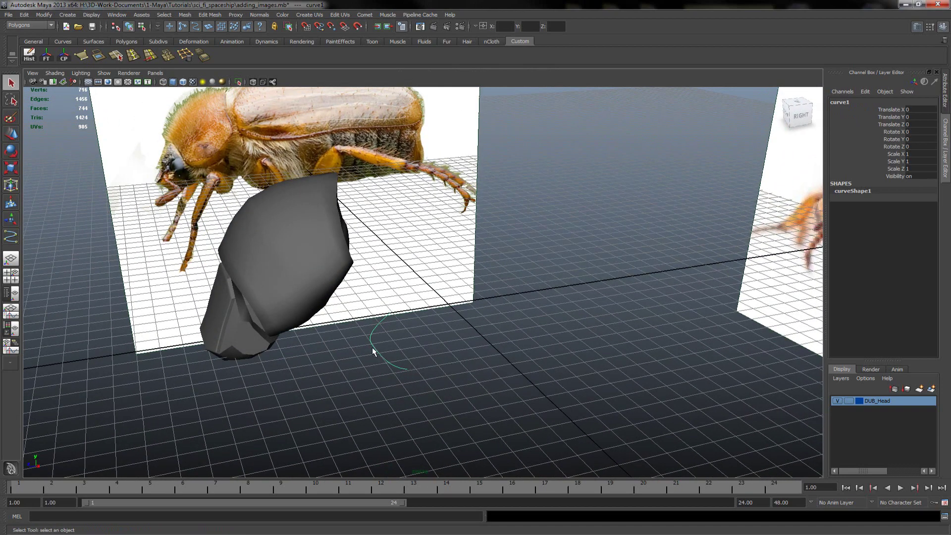
{"action": "key", "text": "space"}
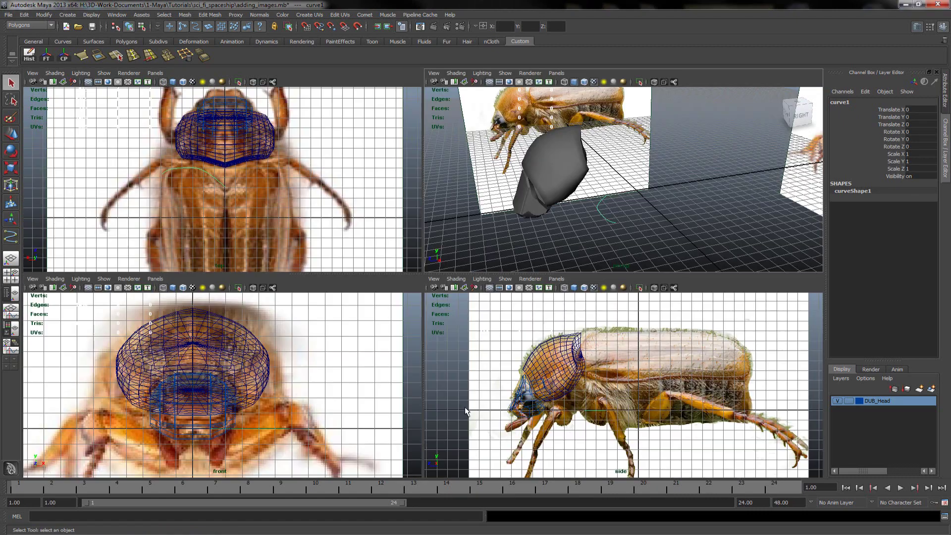
{"action": "key", "text": "space"}
{"action": "key", "text": "w"}
{"action": "middle_click_drag", "start_coordinate": [471, 373], "coordinate": [434, 323], "text": "alt"}
{"action": "left_click_drag", "start_coordinate": [479, 313], "coordinate": [479, 232]}
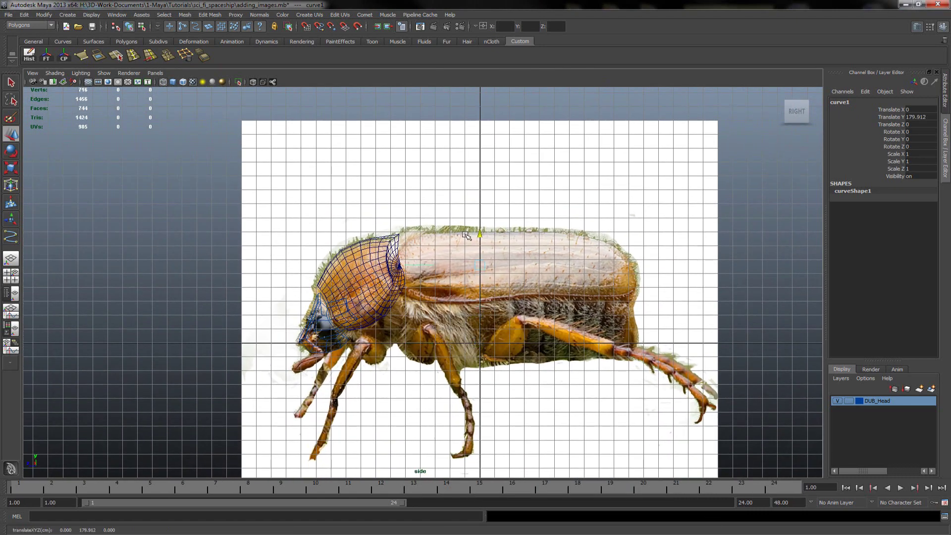
{"action": "middle_click_drag", "start_coordinate": [434, 312], "coordinate": [434, 355], "text": "alt"}
{"action": "right_click_drag", "start_coordinate": [434, 355], "coordinate": [448, 283], "text": "alt"}
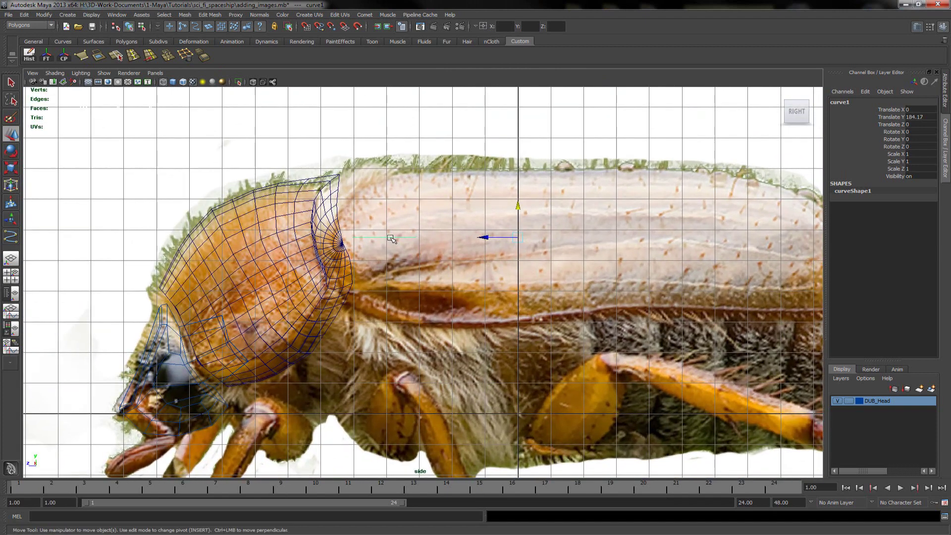
Lower both end points of the curve in component mode in the side view.
{"action": "right_click_drag", "start_coordinate": [391, 239], "coordinate": [326, 241]}
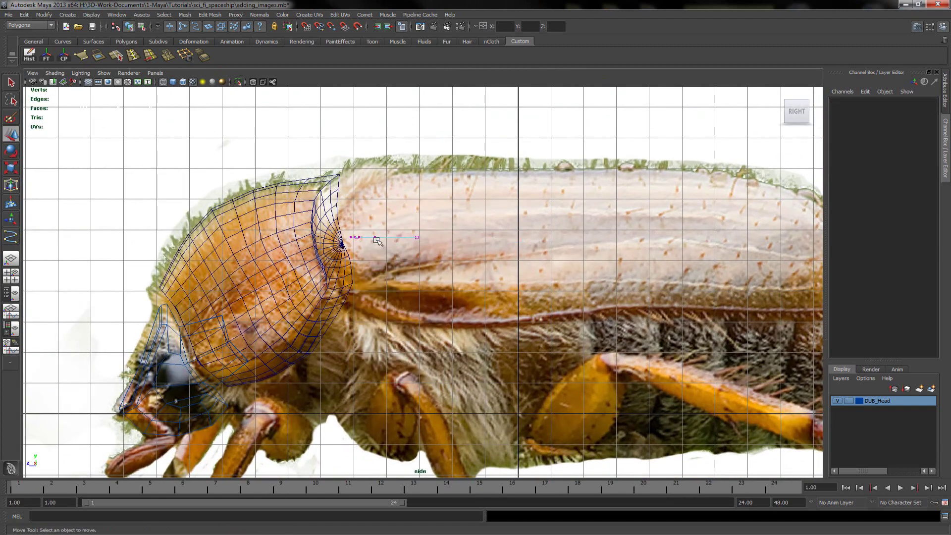
{"action": "left_click_drag", "start_coordinate": [401, 217], "coordinate": [427, 248]}
{"action": "left_click_drag", "start_coordinate": [415, 205], "coordinate": [416, 289]}
{"action": "left_click_drag", "start_coordinate": [364, 229], "coordinate": [392, 238]}
{"action": "left_click_drag", "start_coordinate": [374, 205], "coordinate": [383, 282]}
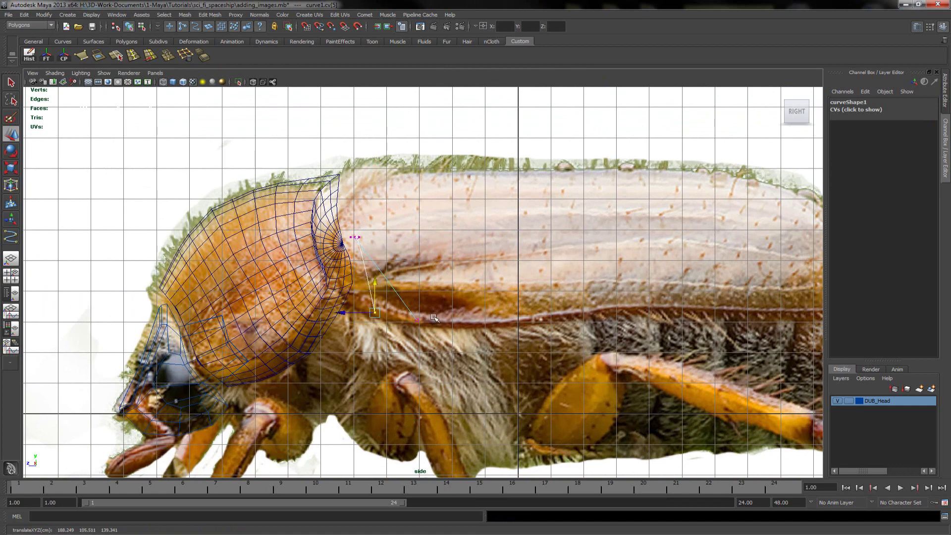
Raise the first three curve points up to the wing cover's top edge.
{"action": "left_click", "coordinate": [416, 320]}
{"action": "left_click_drag", "start_coordinate": [419, 290], "coordinate": [425, 141]}
{"action": "left_click", "coordinate": [357, 209]}
{"action": "left_click_drag", "start_coordinate": [357, 177], "coordinate": [359, 148]}
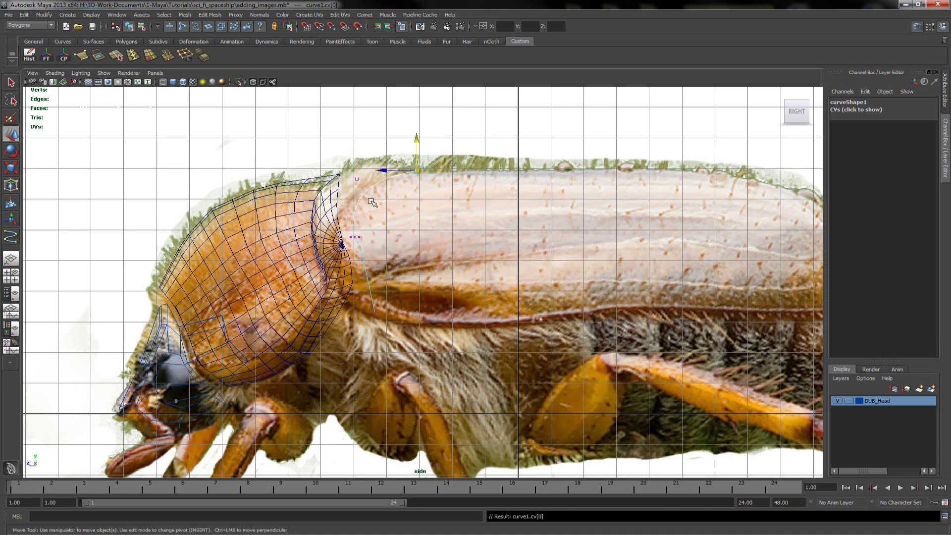
{"action": "left_click", "coordinate": [353, 210]}
{"action": "left_click_drag", "start_coordinate": [353, 201], "coordinate": [350, 181]}
{"action": "left_click_drag", "start_coordinate": [333, 213], "coordinate": [311, 214]}
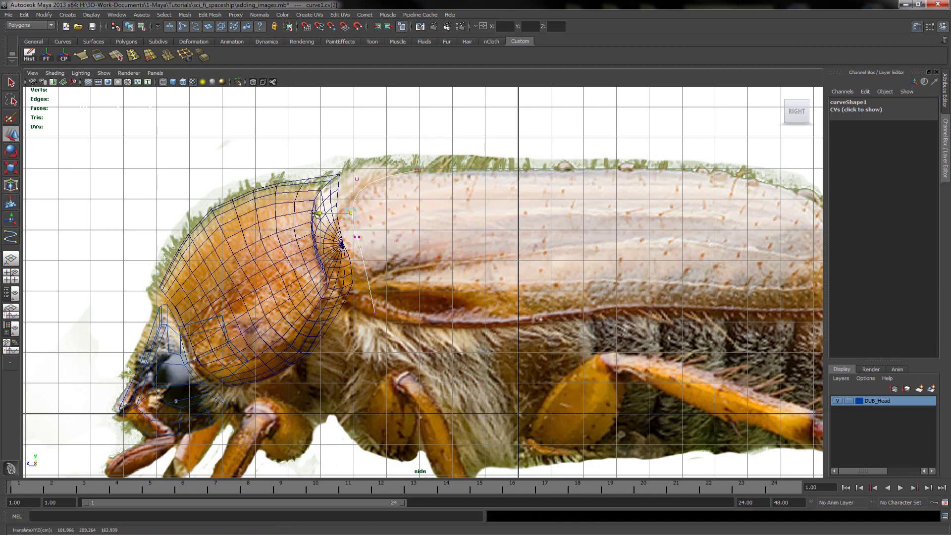
Shift the fourth, fifth and last curve points toward the head along the wing edge.
{"action": "left_click", "coordinate": [356, 236]}
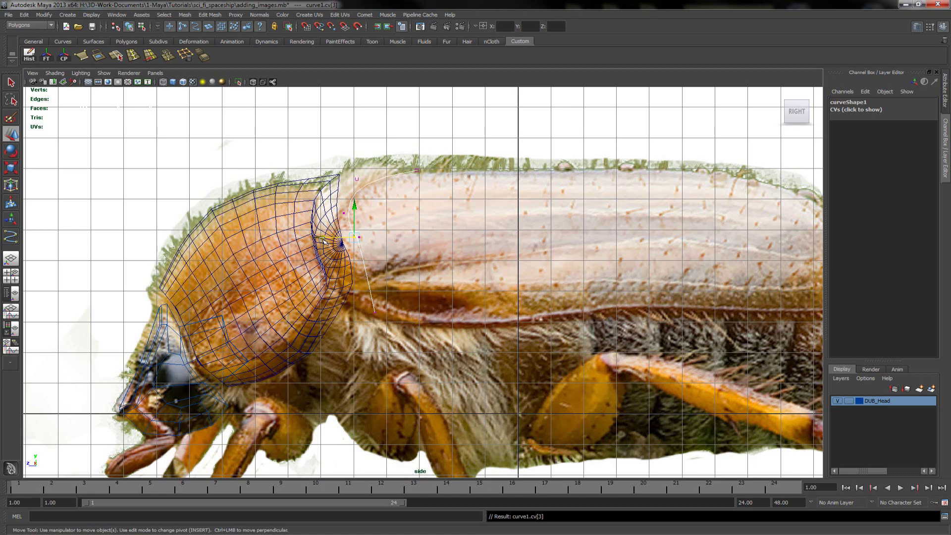
{"action": "left_click_drag", "start_coordinate": [331, 237], "coordinate": [301, 236]}
{"action": "left_click", "coordinate": [359, 283]}
{"action": "left_click_drag", "start_coordinate": [358, 254], "coordinate": [357, 266]}
{"action": "left_click_drag", "start_coordinate": [325, 295], "coordinate": [301, 295]}
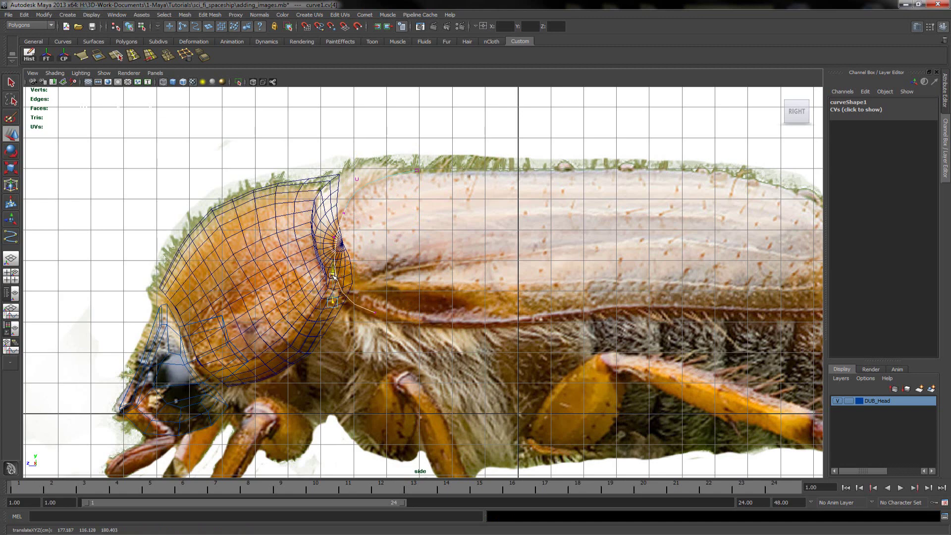
{"action": "left_click", "coordinate": [375, 301]}
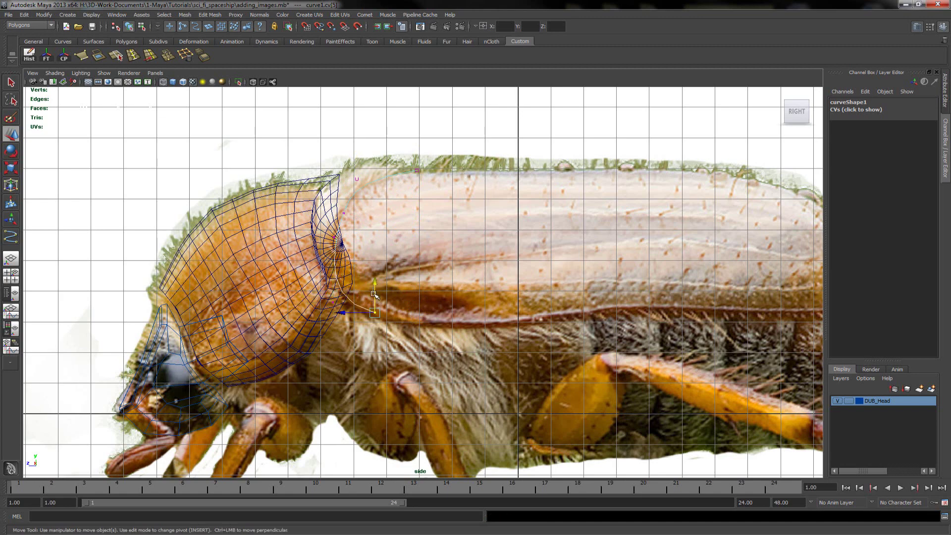
{"action": "left_click", "coordinate": [375, 296]}
{"action": "left_click", "coordinate": [374, 307]}
{"action": "left_click_drag", "start_coordinate": [374, 287], "coordinate": [376, 289]}
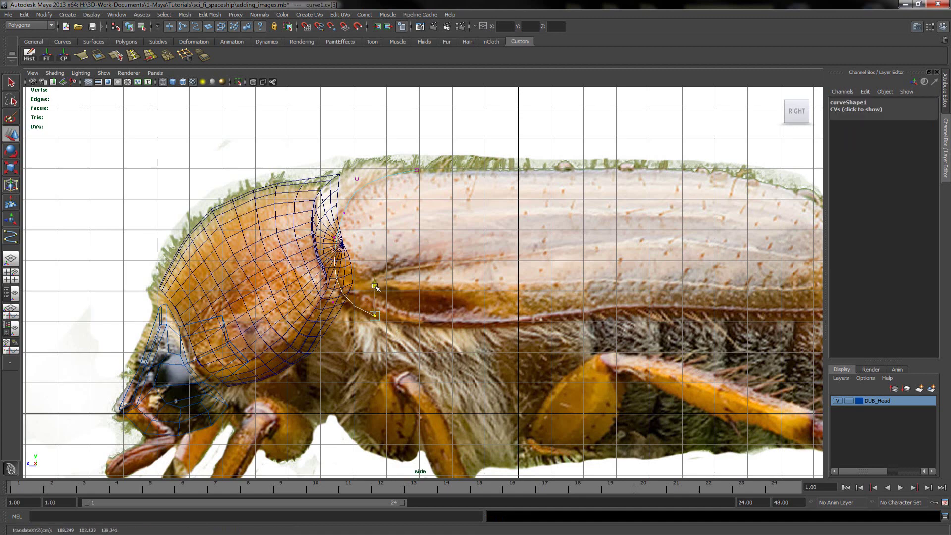
Fine-tune the third, second and fourth points to follow the wing cover's upper edge.
{"action": "left_click", "coordinate": [347, 205]}
{"action": "left_click_drag", "start_coordinate": [315, 212], "coordinate": [309, 212]}
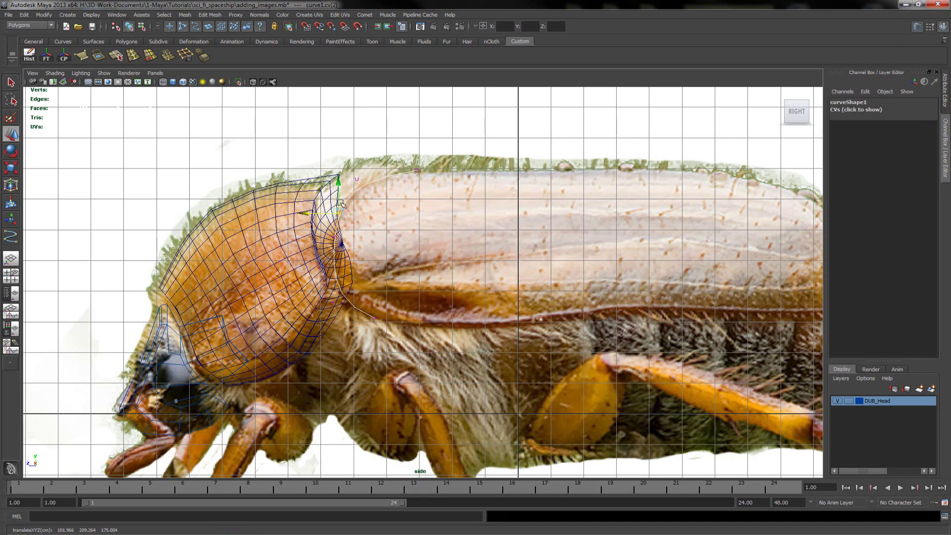
{"action": "left_click", "coordinate": [356, 170]}
{"action": "left_click_drag", "start_coordinate": [327, 177], "coordinate": [333, 178]}
{"action": "left_click", "coordinate": [346, 239]}
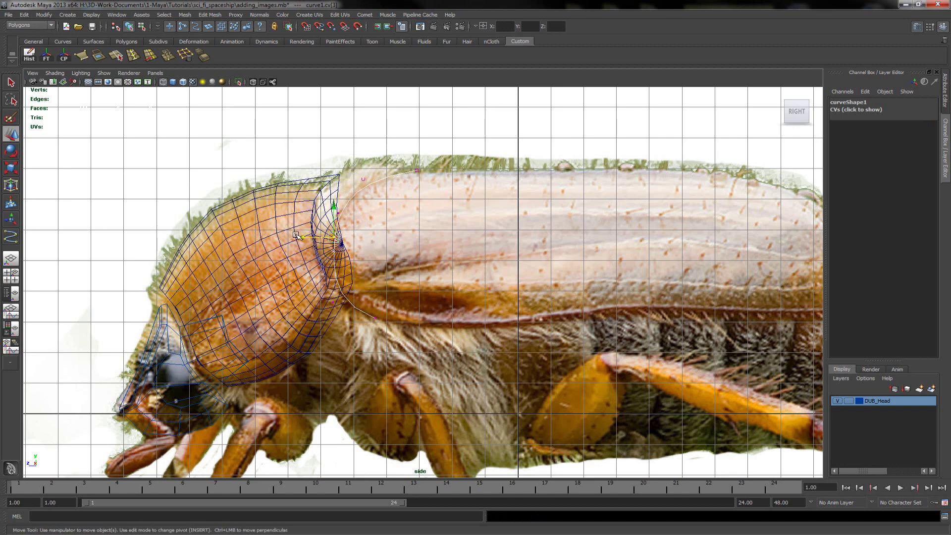
{"action": "left_click_drag", "start_coordinate": [295, 235], "coordinate": [299, 236]}
Return curve1 to object mode and select it from among the head and eye meshes.
{"action": "left_click", "coordinate": [333, 271]}
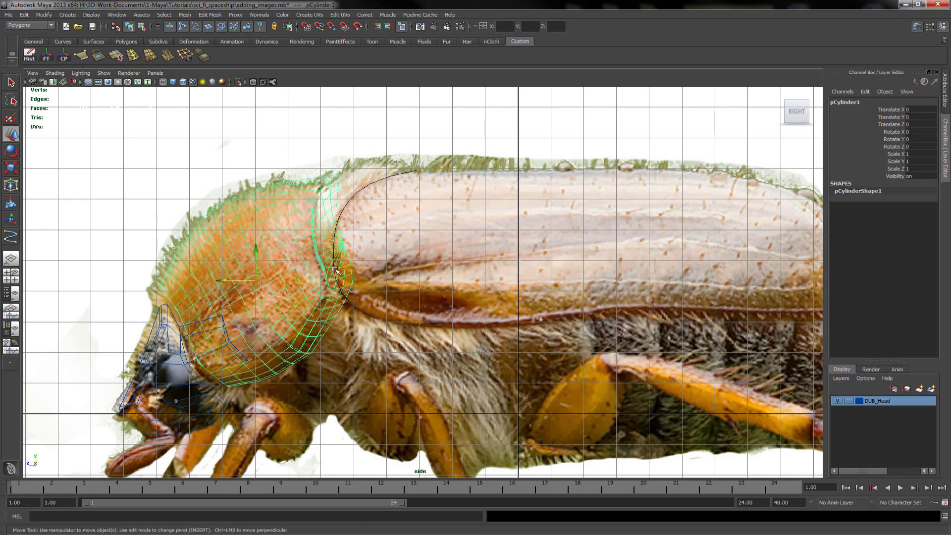
{"action": "left_click", "coordinate": [366, 312]}
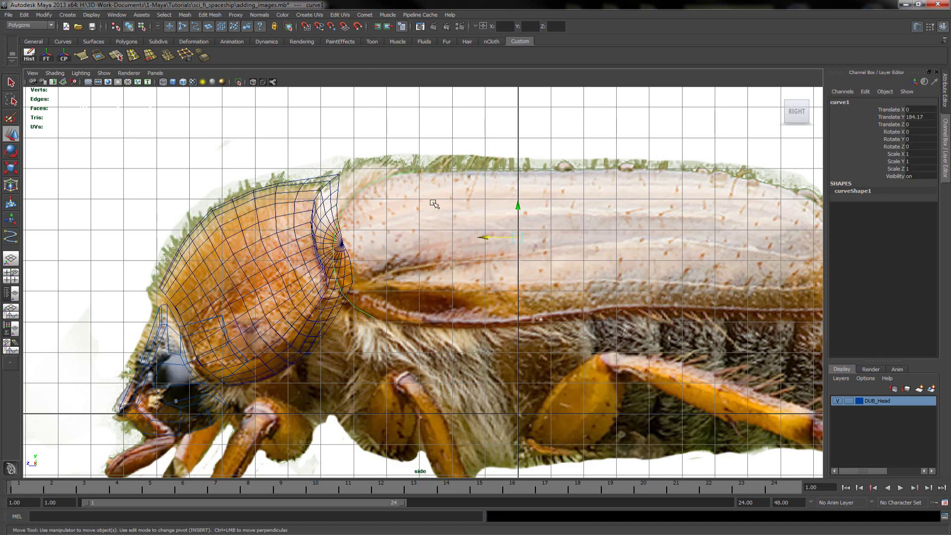
{"action": "right_click_drag", "start_coordinate": [401, 173], "coordinate": [362, 172]}
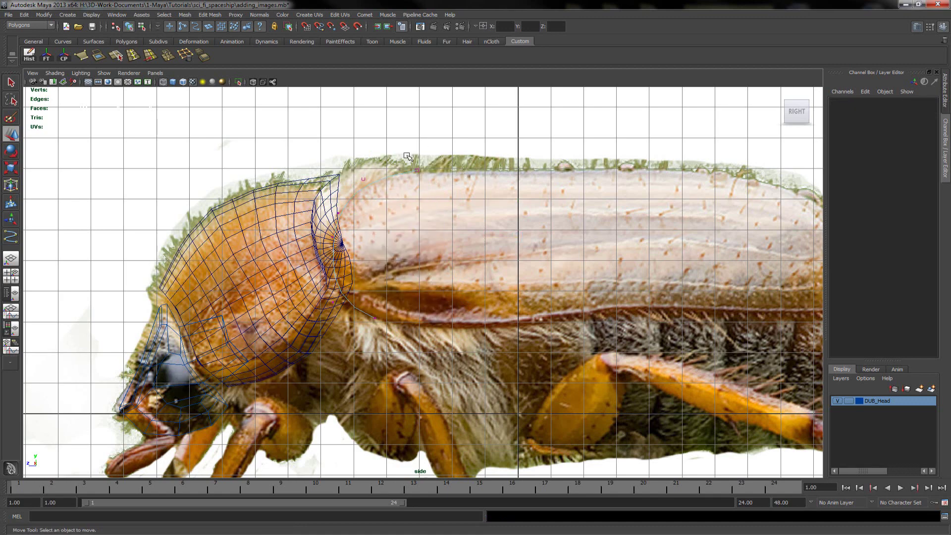
{"action": "left_click_drag", "start_coordinate": [410, 161], "coordinate": [439, 185]}
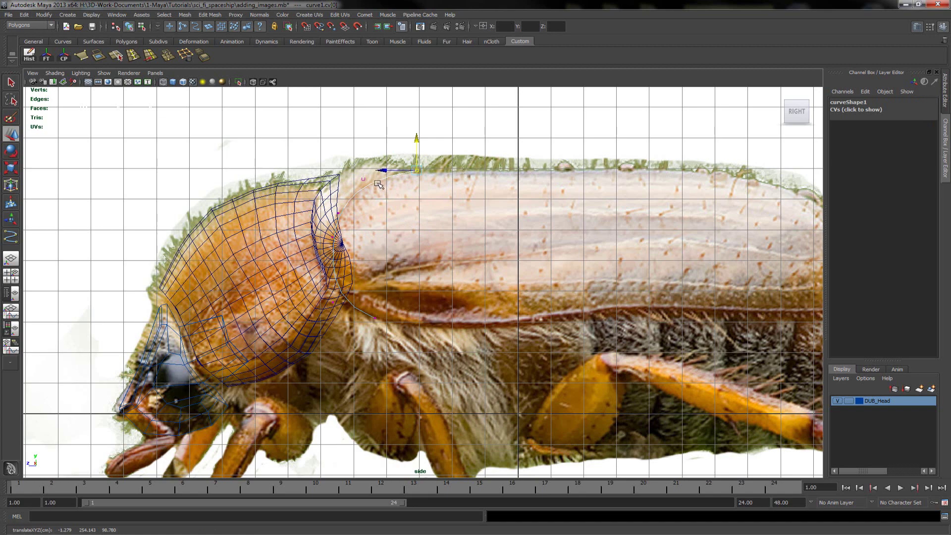
{"action": "right_click_drag", "start_coordinate": [378, 184], "coordinate": [384, 200]}
{"action": "left_click", "coordinate": [411, 205]}
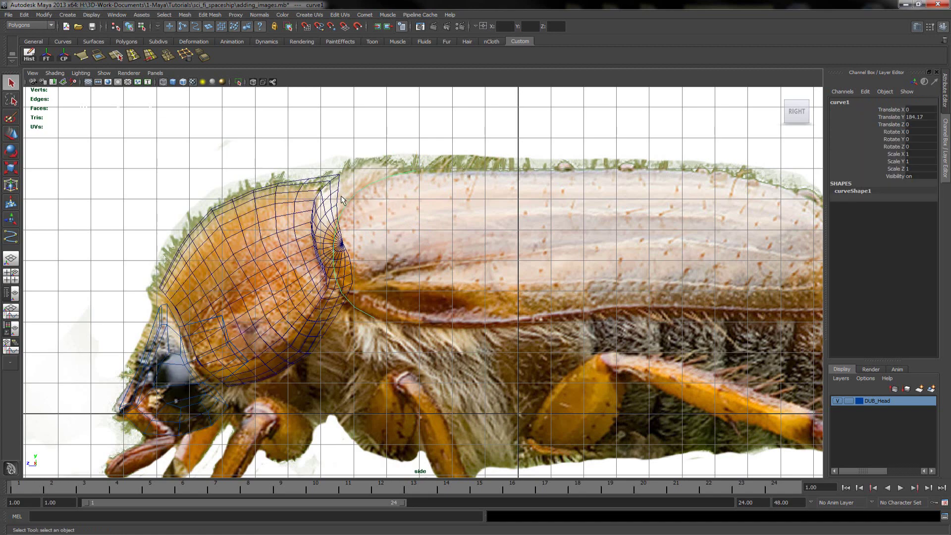
{"action": "left_click", "coordinate": [252, 196], "text": "shift"}
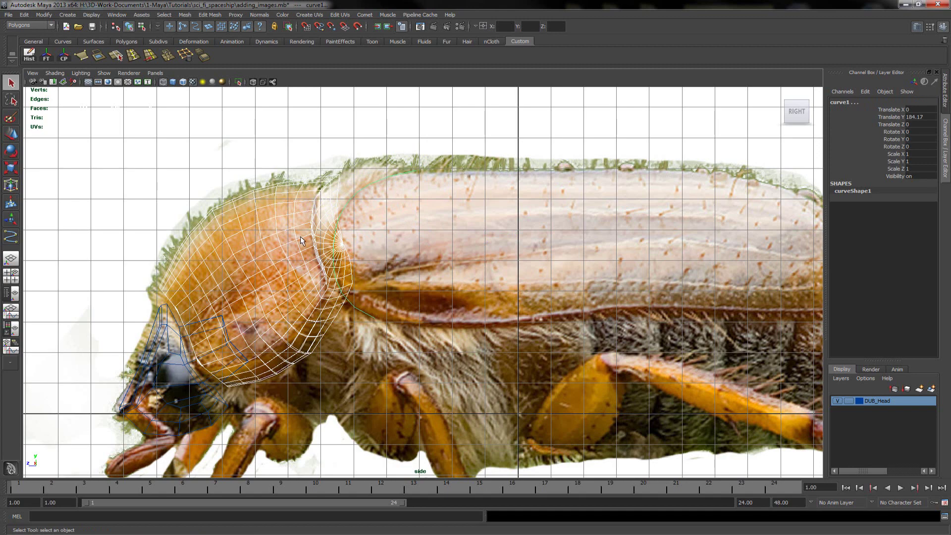
{"action": "left_click", "coordinate": [164, 303]}
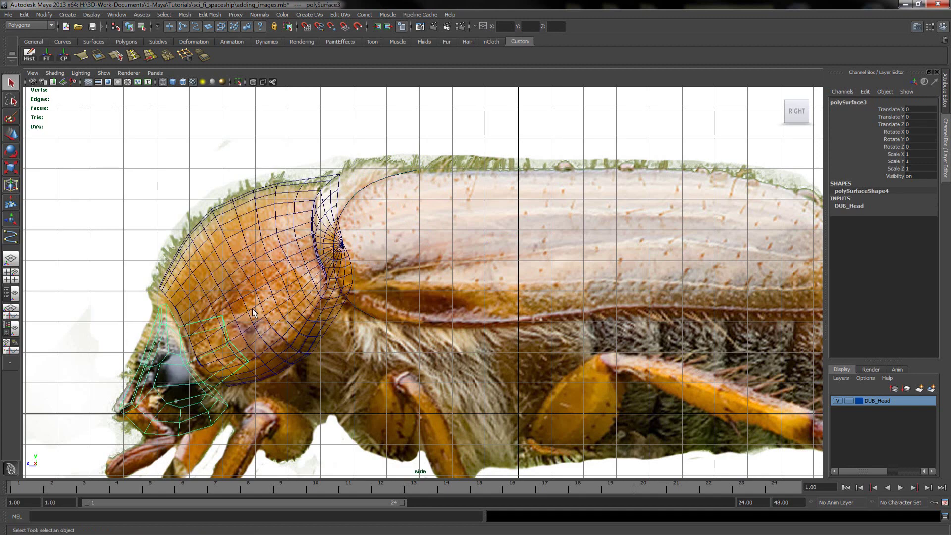
{"action": "left_click", "coordinate": [364, 179]}
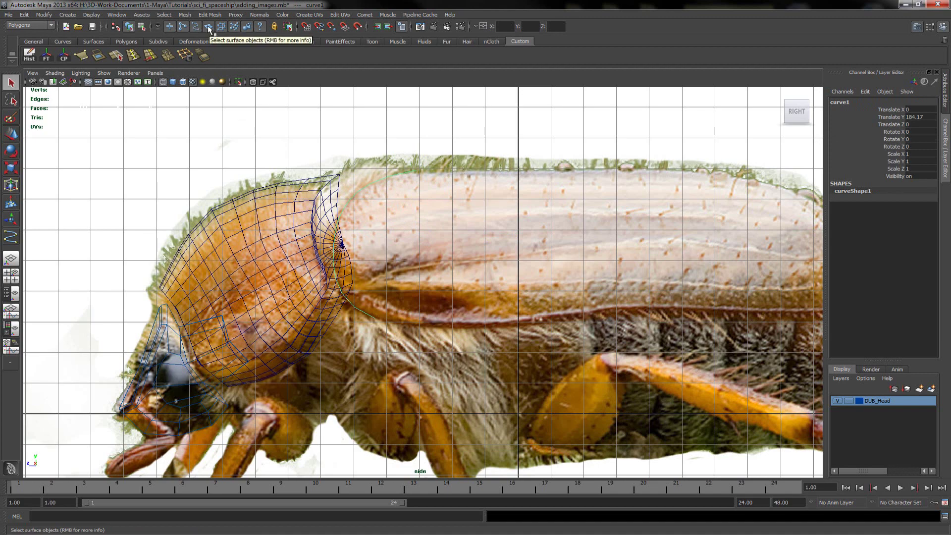
Disable Poly Surfaces in the selection mask so curve1 can be picked over the head.
{"action": "left_click", "coordinate": [337, 255]}
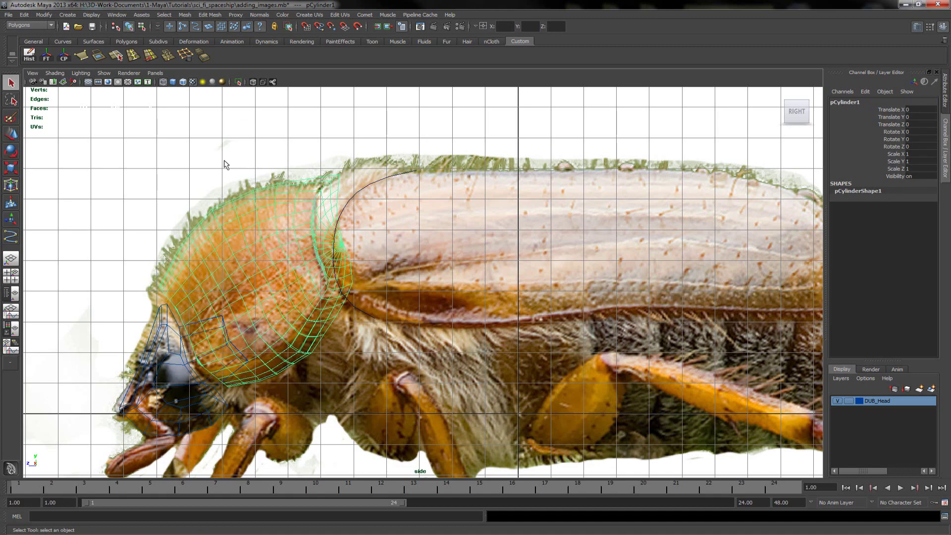
{"action": "right_click", "coordinate": [207, 26]}
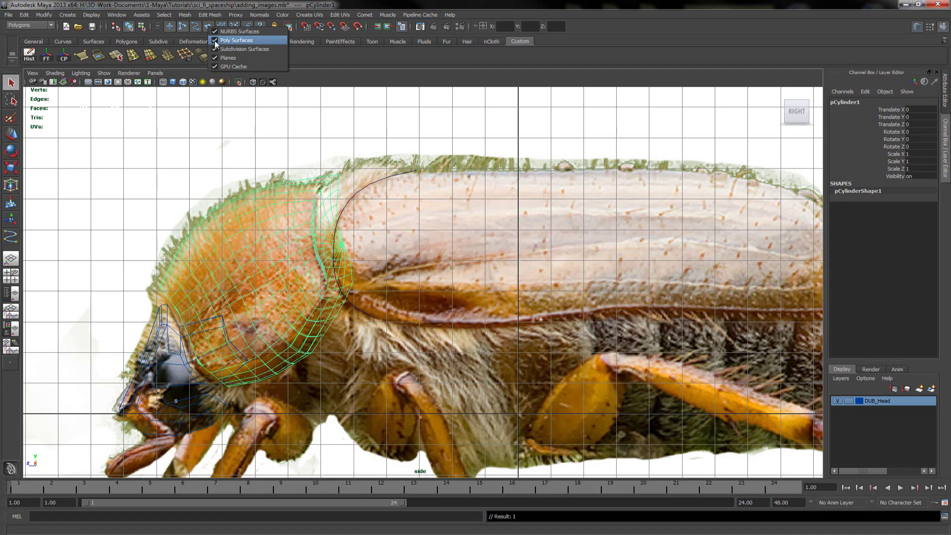
{"action": "left_click", "coordinate": [214, 41]}
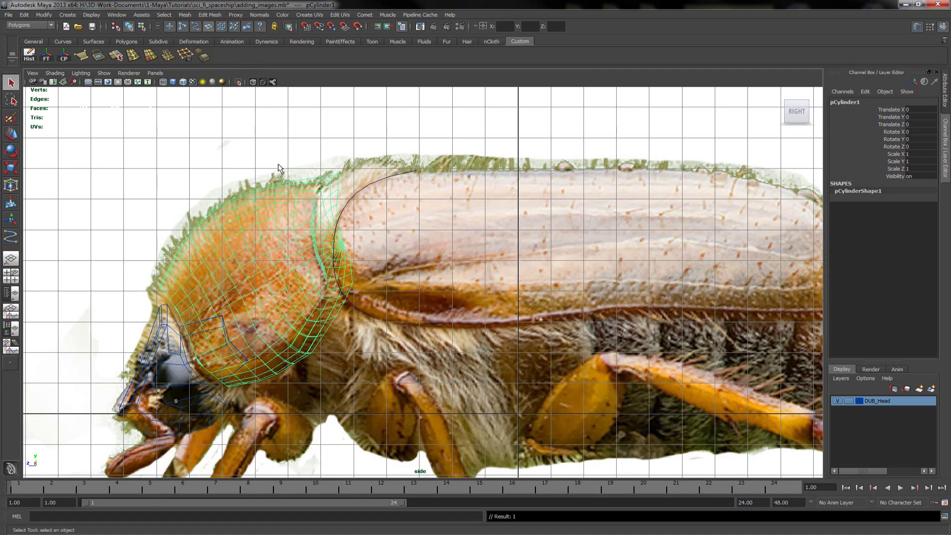
{"action": "left_click", "coordinate": [353, 212]}
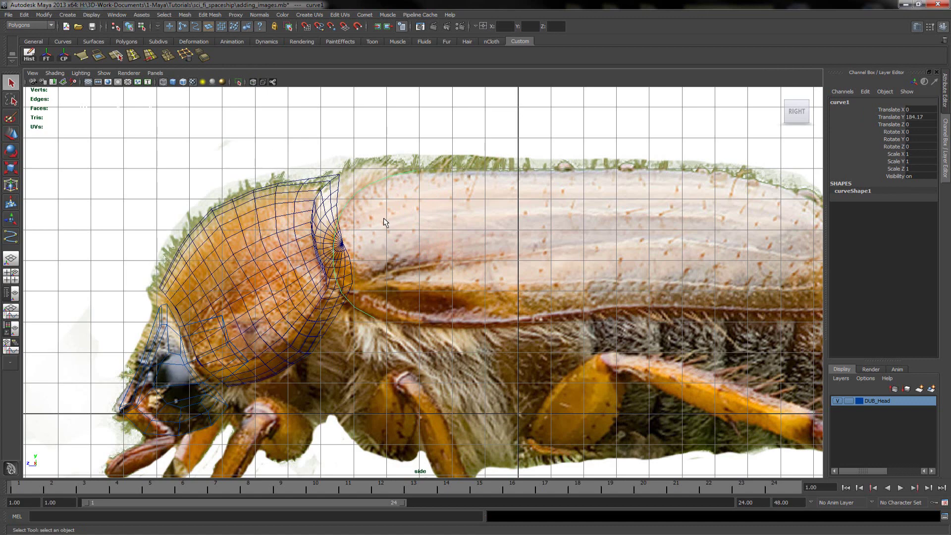
{"action": "right_click", "coordinate": [379, 183]}
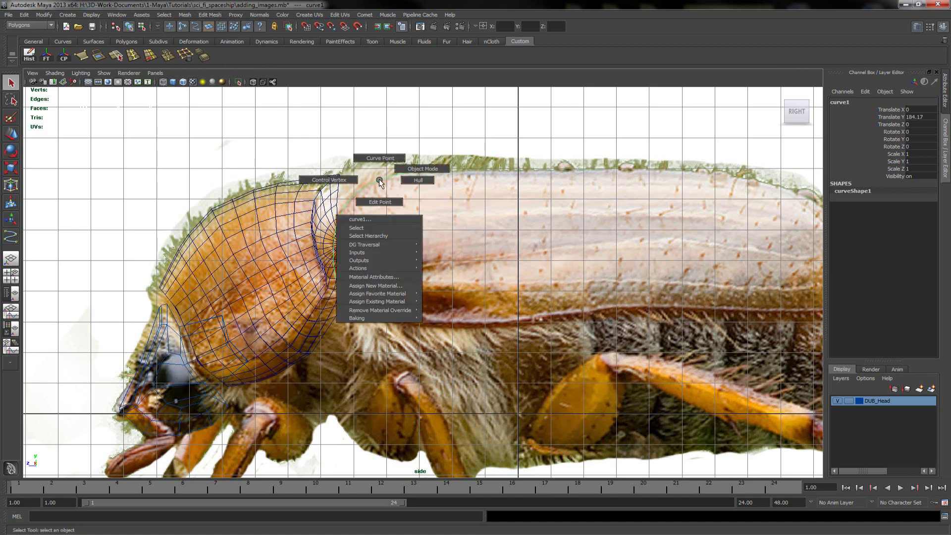
In the maximized front view, raise cv[1] and move cv[3] of curve1 upward.
{"action": "left_click", "coordinate": [425, 224]}
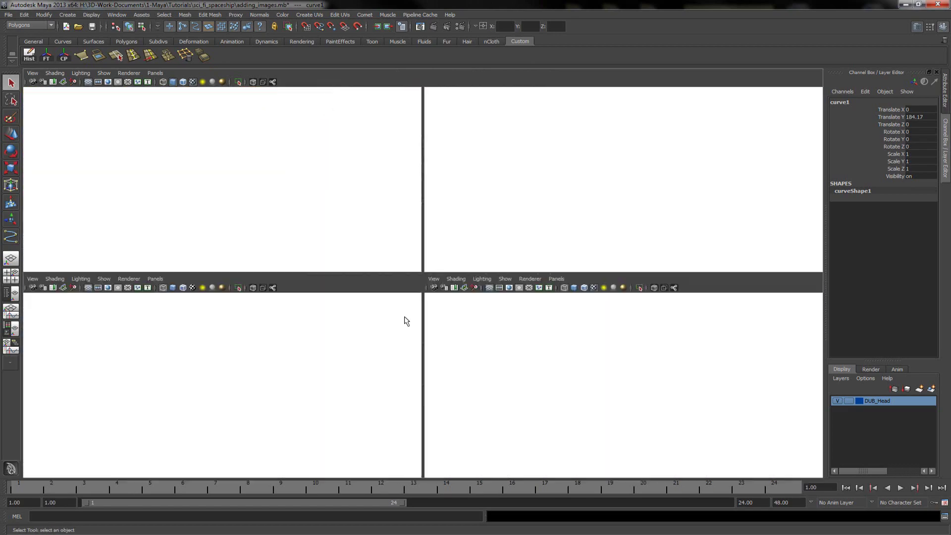
{"action": "key", "text": "space"}
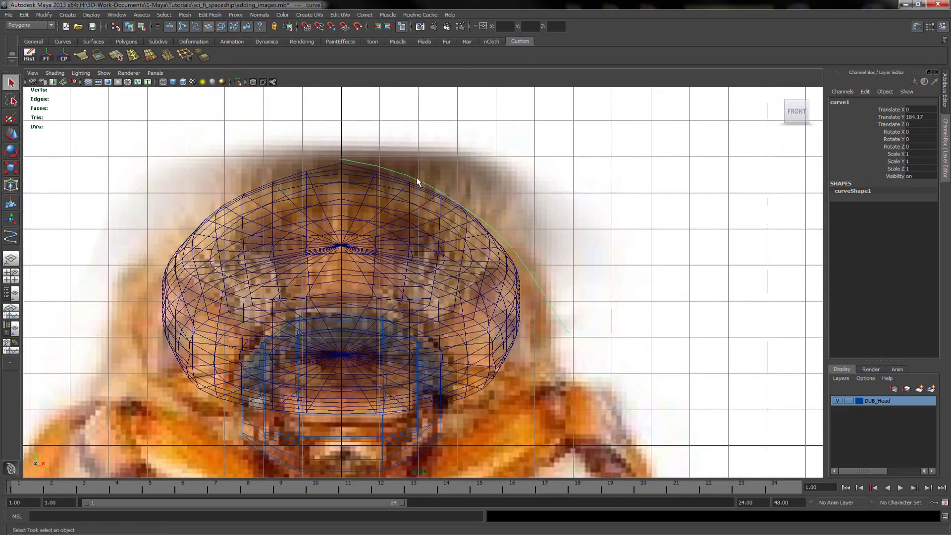
{"action": "right_click_drag", "start_coordinate": [417, 182], "coordinate": [419, 155]}
{"action": "left_click", "coordinate": [410, 169]}
{"action": "key", "text": "w"}
{"action": "left_click_drag", "start_coordinate": [412, 149], "coordinate": [413, 130]}
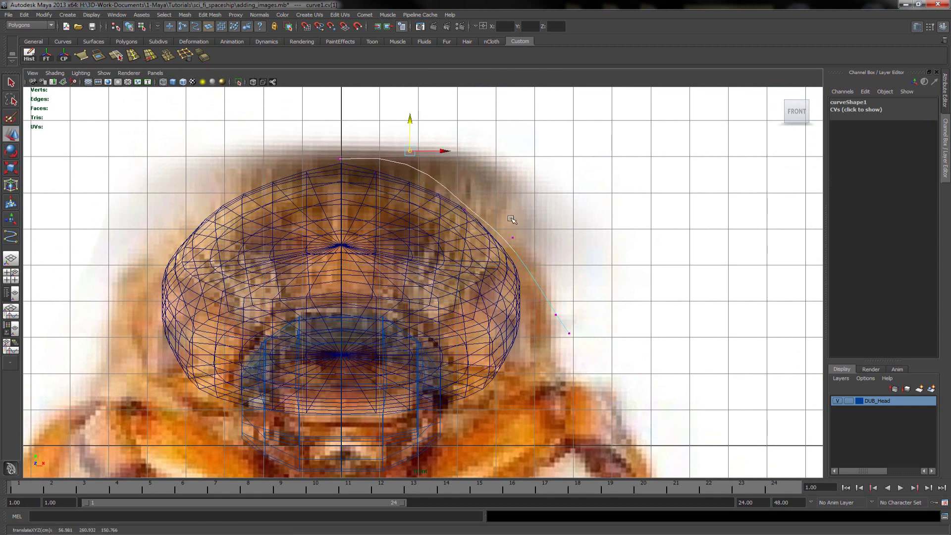
{"action": "left_click", "coordinate": [512, 238]}
{"action": "mouse_move", "coordinate": [512, 203]}
{"action": "left_mouse_down"}
{"action": "mouse_move", "coordinate": [516, 156]}
{"action": "mouse_move", "coordinate": [476, 140]}
{"action": "mouse_move", "coordinate": [537, 224]}
{"action": "left_mouse_up"}
Lower cv[3] and shift cv[4] so the curve follows the side of the head.
{"action": "left_click", "coordinate": [465, 209]}
{"action": "key", "text": "ctrl+z"}
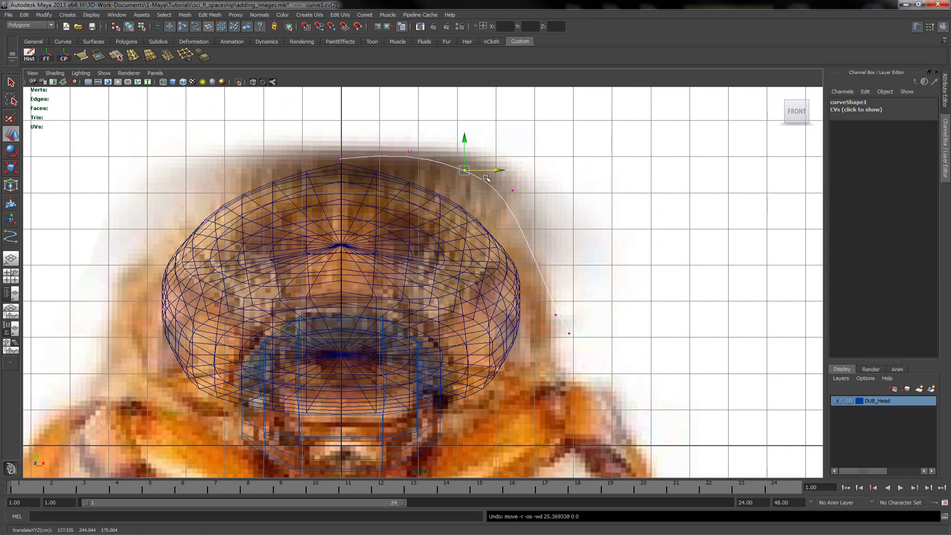
{"action": "left_click", "coordinate": [513, 190]}
{"action": "mouse_move", "coordinate": [513, 191]}
{"action": "left_mouse_down"}
{"action": "mouse_move", "coordinate": [513, 204]}
{"action": "mouse_move", "coordinate": [569, 203]}
{"action": "left_mouse_up"}
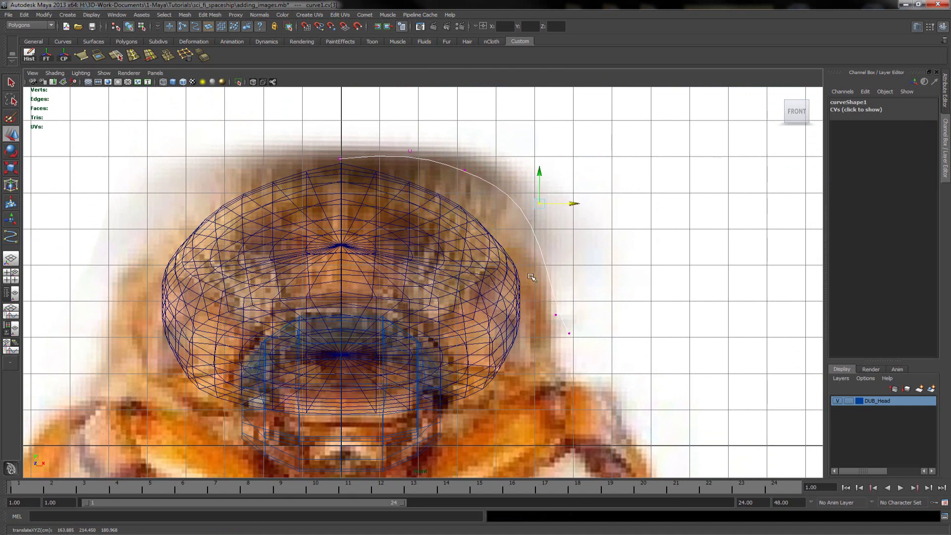
{"action": "left_click", "coordinate": [555, 314]}
{"action": "left_click_drag", "start_coordinate": [590, 315], "coordinate": [574, 340]}
{"action": "left_click", "coordinate": [569, 333]}
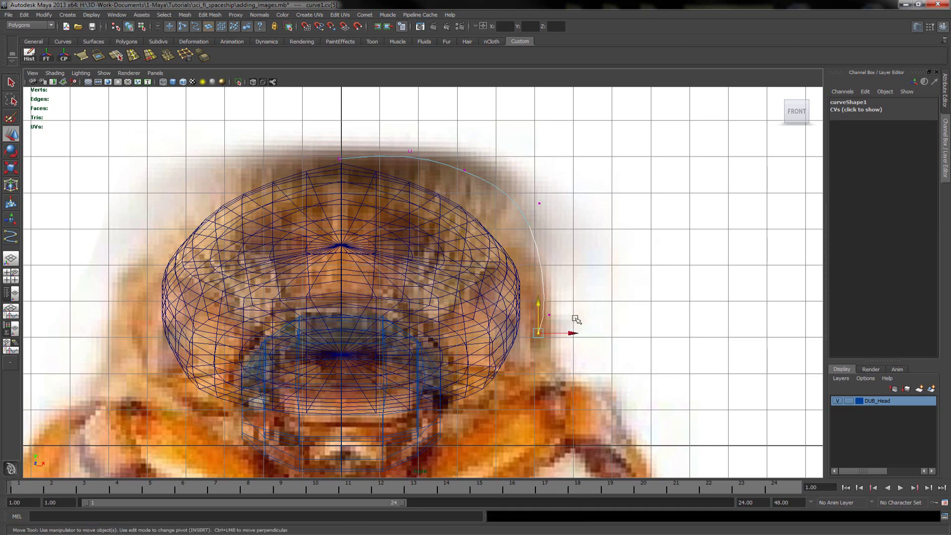
{"action": "left_click", "coordinate": [549, 314]}
{"action": "left_click_drag", "start_coordinate": [584, 315], "coordinate": [592, 316]}
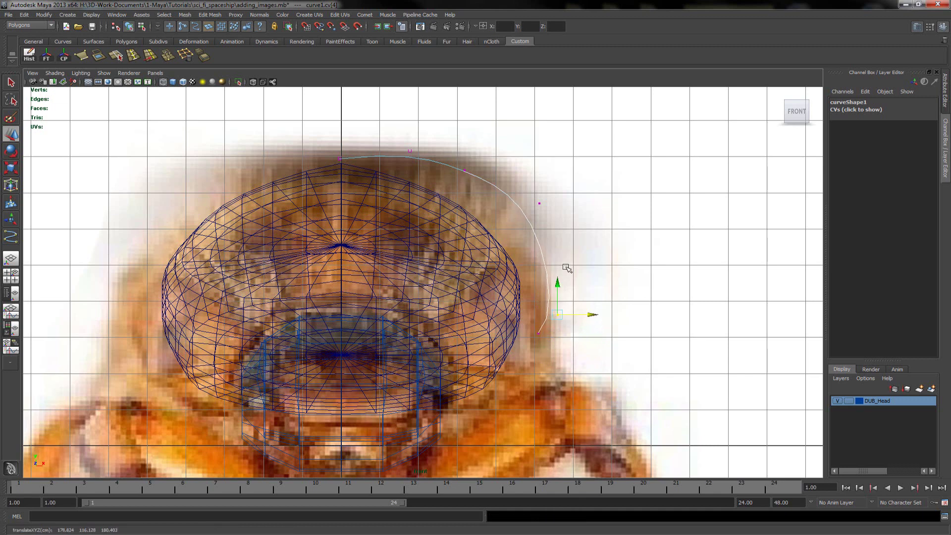
Raise cv[3], cv[2] and cv[0] slightly so the curve arcs over the head top.
{"action": "left_click", "coordinate": [539, 203]}
{"action": "left_click_drag", "start_coordinate": [540, 171], "coordinate": [539, 163]}
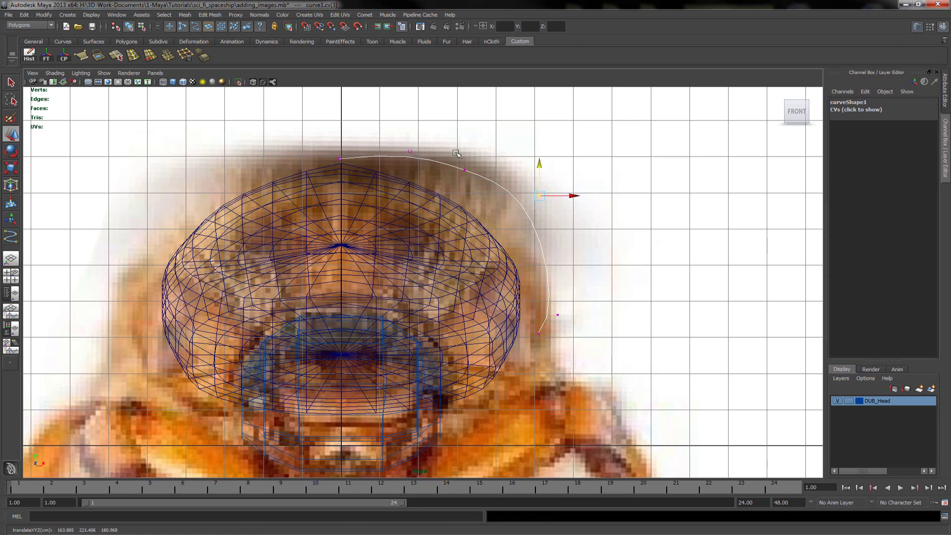
{"action": "left_click", "coordinate": [464, 170]}
{"action": "left_click_drag", "start_coordinate": [463, 142], "coordinate": [459, 135]}
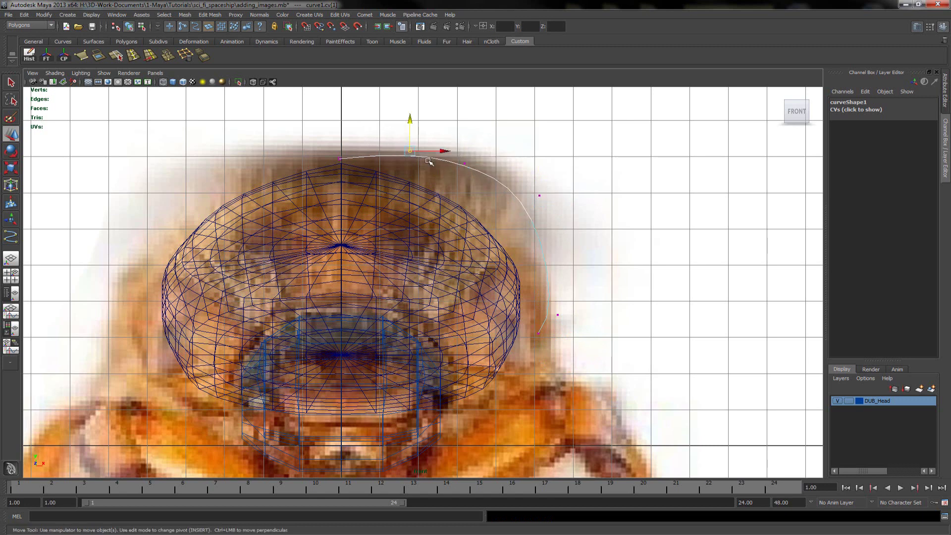
{"action": "left_click", "coordinate": [341, 159]}
{"action": "left_click_drag", "start_coordinate": [345, 133], "coordinate": [345, 125]}
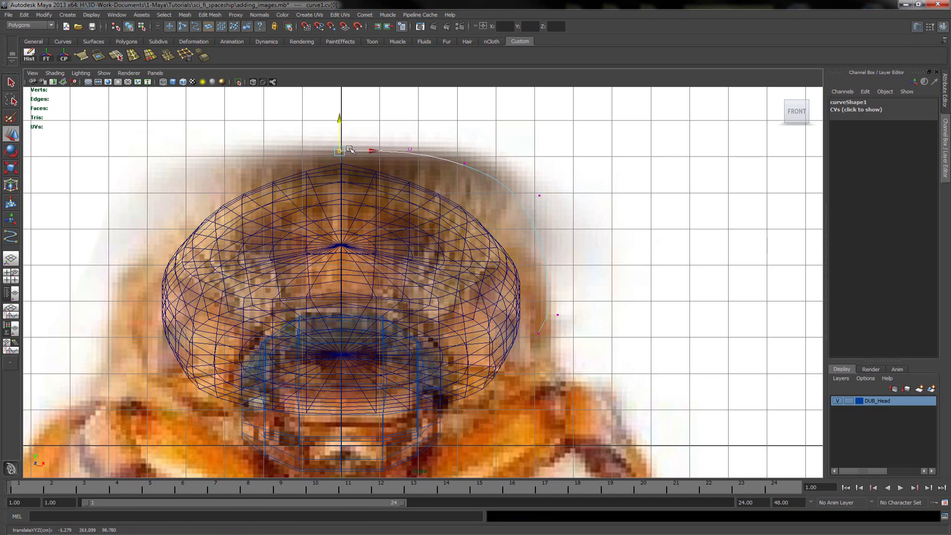
{"action": "left_click_drag", "start_coordinate": [518, 173], "coordinate": [560, 216]}
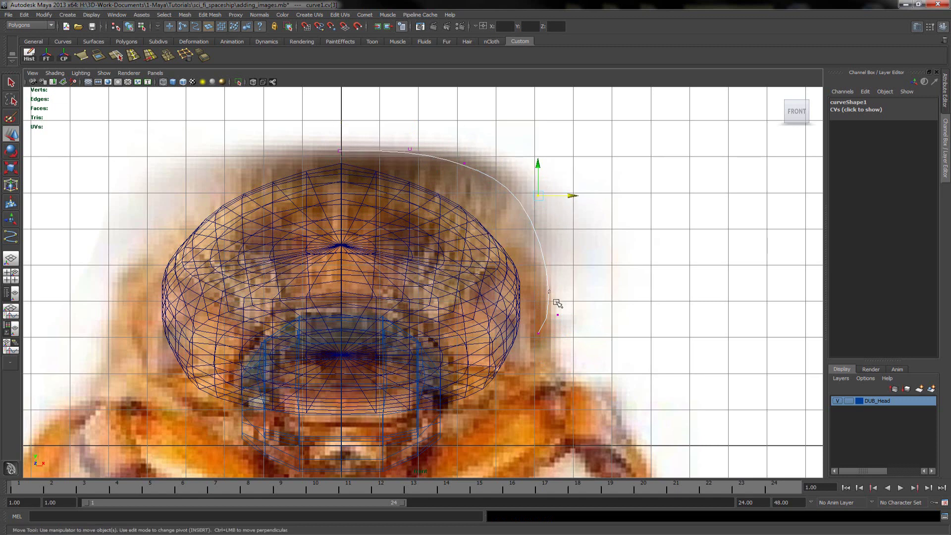
{"action": "left_click_drag", "start_coordinate": [547, 300], "coordinate": [585, 331]}
{"action": "key", "text": "space"}
{"action": "key", "text": "space"}
Select curve1 in object mode, centre its pivot and freeze its transforms to zero.
{"action": "mouse_move", "coordinate": [557, 246]}
{"action": "left_mouse_down", "text": "alt"}
{"action": "mouse_move", "coordinate": [393, 329]}
{"action": "mouse_move", "coordinate": [432, 276]}
{"action": "mouse_move", "coordinate": [467, 271]}
{"action": "mouse_move", "coordinate": [484, 254]}
{"action": "mouse_move", "coordinate": [385, 234]}
{"action": "left_mouse_up", "text": "alt"}
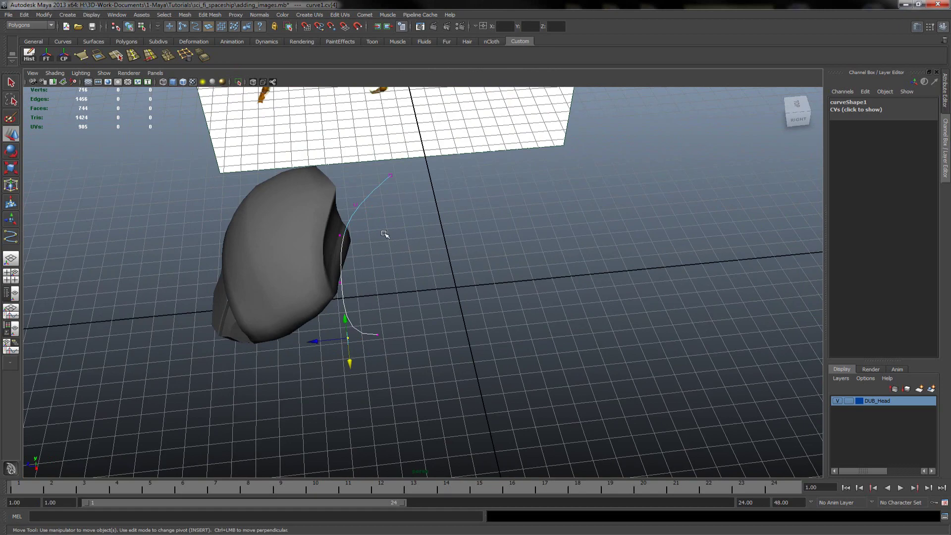
{"action": "mouse_move", "coordinate": [449, 261]}
{"action": "left_mouse_down", "text": "alt"}
{"action": "mouse_move", "coordinate": [425, 268]}
{"action": "mouse_move", "coordinate": [452, 268]}
{"action": "mouse_move", "coordinate": [441, 229]}
{"action": "mouse_move", "coordinate": [418, 289]}
{"action": "mouse_move", "coordinate": [397, 265]}
{"action": "left_mouse_up", "text": "alt"}
{"action": "key", "text": "q"}
{"action": "right_click_drag", "start_coordinate": [355, 310], "coordinate": [389, 302]}
{"action": "left_click", "coordinate": [351, 317]}
{"action": "key", "text": "w"}
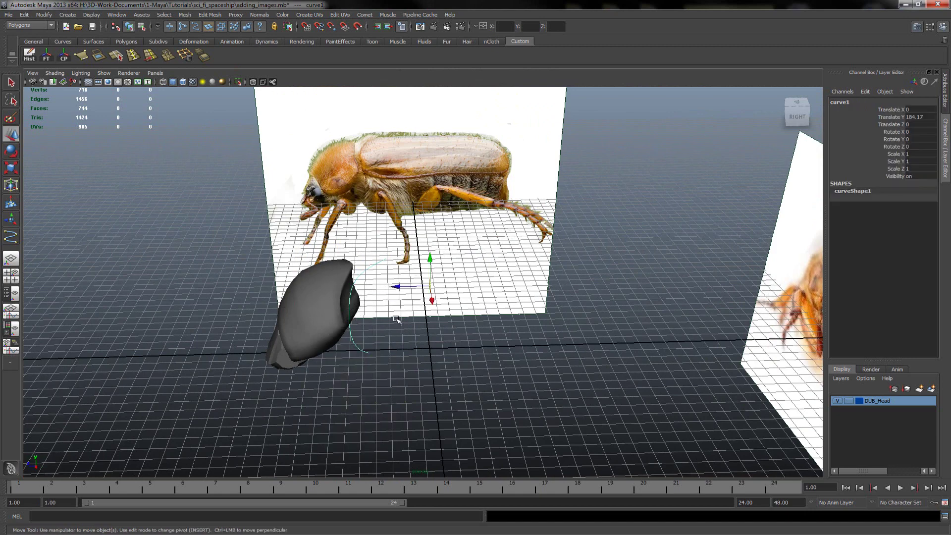
{"action": "left_click", "coordinate": [64, 55]}
{"action": "left_click", "coordinate": [46, 55]}
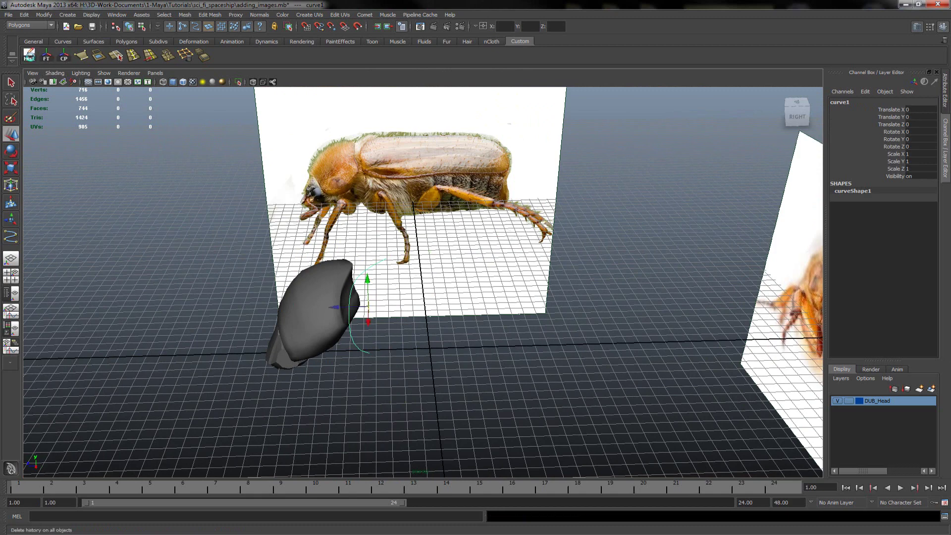
{"action": "scroll", "coordinate": [329, 268], "scroll_direction": "up", "scroll_amount": 3}
{"action": "scroll", "coordinate": [312, 282], "scroll_direction": "up", "scroll_amount": 3}
{"action": "key", "text": "q"}
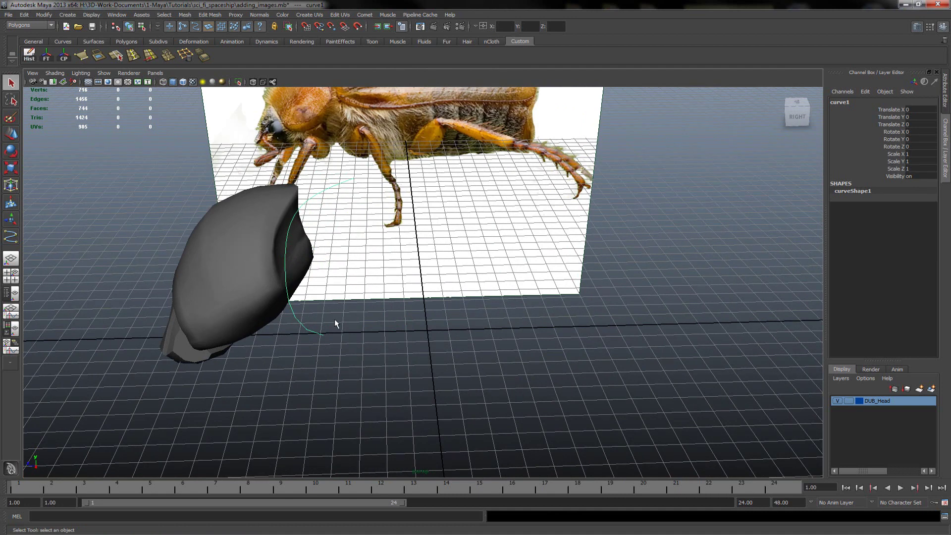
Duplicate curve1 as curve2 and slide it along Z over the wing cover.
{"action": "key", "text": "ctrl+d"}
{"action": "key", "text": "w"}
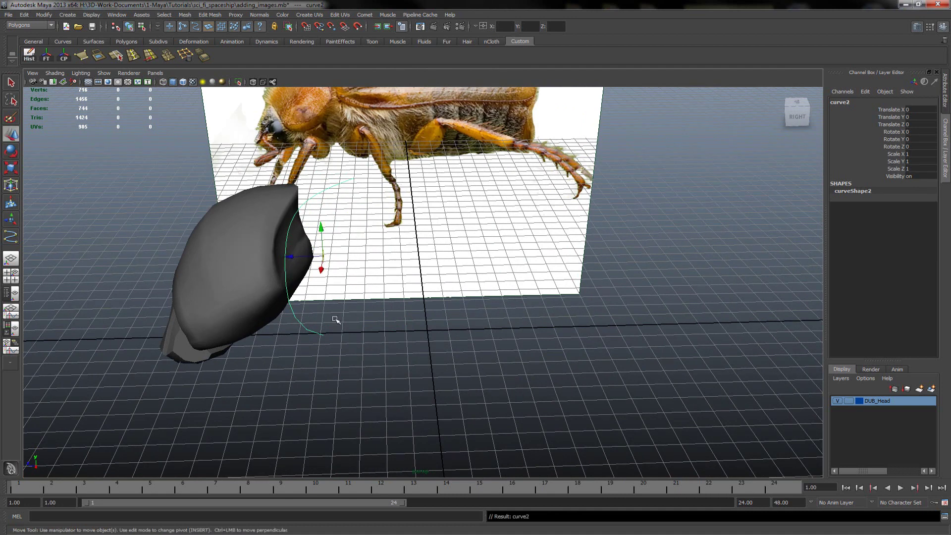
{"action": "left_click_drag", "start_coordinate": [293, 259], "coordinate": [365, 271]}
{"action": "key", "text": "space"}
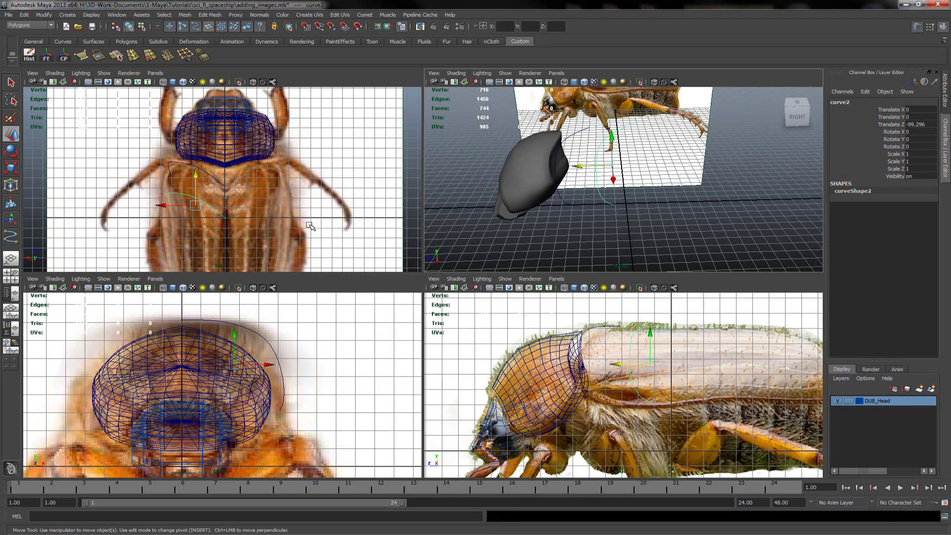
{"action": "key", "text": "space"}
{"action": "middle_click_drag", "start_coordinate": [347, 302], "coordinate": [388, 246], "text": "alt"}
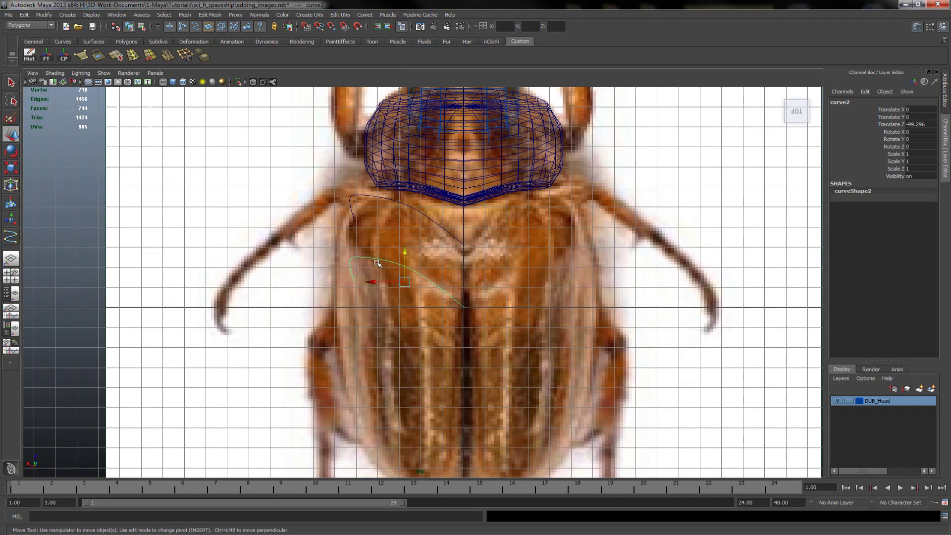
Lower curve2's cv[1] through cv[4] and shift cv[5] left onto the wing outline.
{"action": "right_click_drag", "start_coordinate": [388, 260], "coordinate": [339, 257]}
{"action": "left_click", "coordinate": [425, 275]}
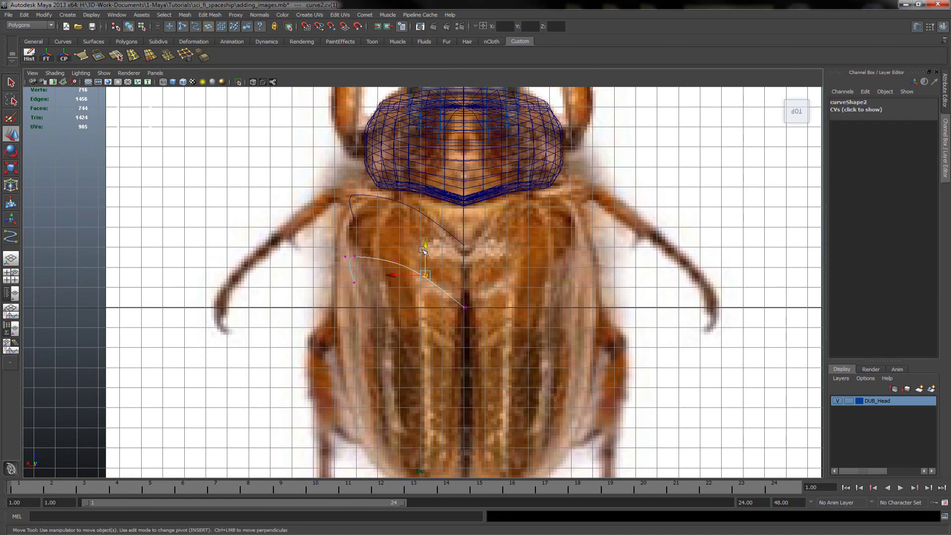
{"action": "left_click_drag", "start_coordinate": [423, 249], "coordinate": [402, 273]}
{"action": "mouse_move", "coordinate": [393, 231]}
{"action": "left_mouse_down"}
{"action": "mouse_move", "coordinate": [393, 250]}
{"action": "mouse_move", "coordinate": [362, 277]}
{"action": "left_mouse_up"}
{"action": "mouse_move", "coordinate": [350, 227]}
{"action": "left_mouse_down"}
{"action": "mouse_move", "coordinate": [347, 259]}
{"action": "mouse_move", "coordinate": [351, 252]}
{"action": "left_mouse_up"}
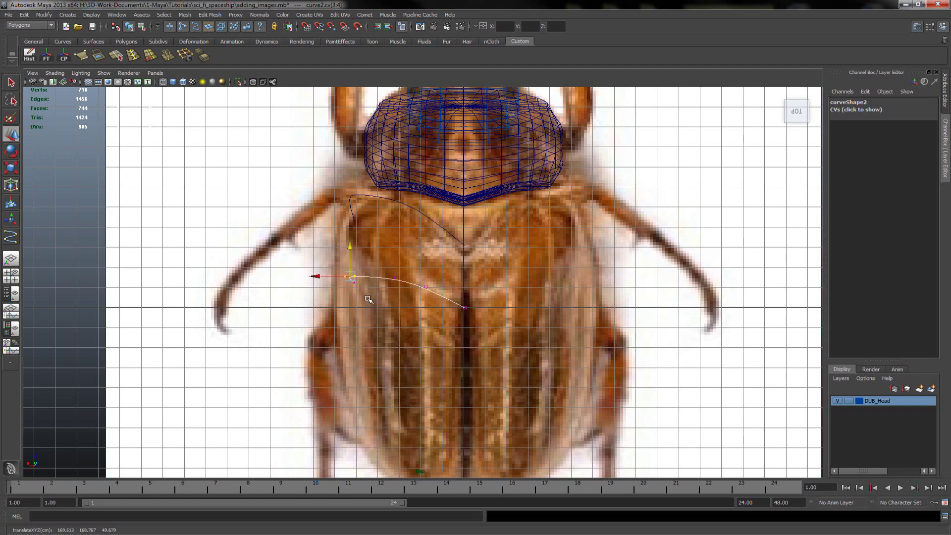
{"action": "left_click", "coordinate": [355, 286]}
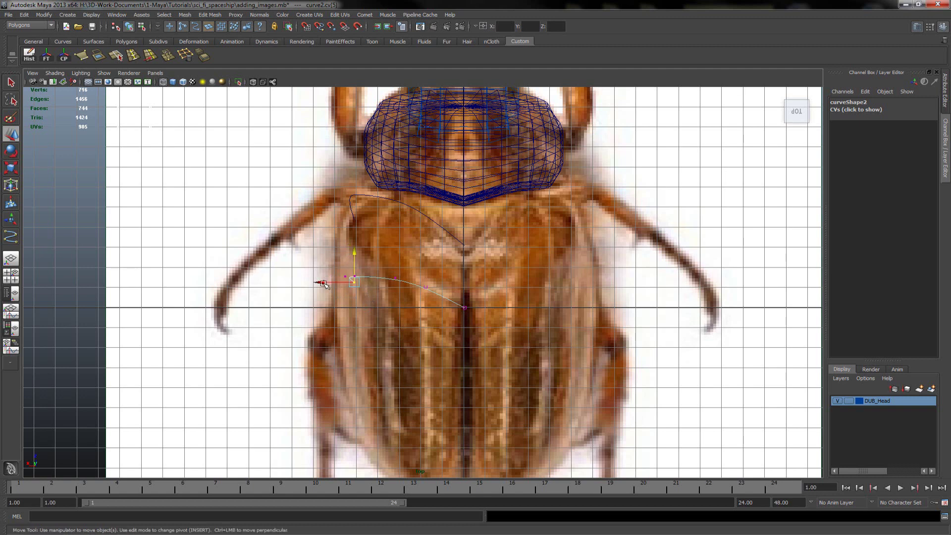
{"action": "left_click_drag", "start_coordinate": [320, 283], "coordinate": [308, 279]}
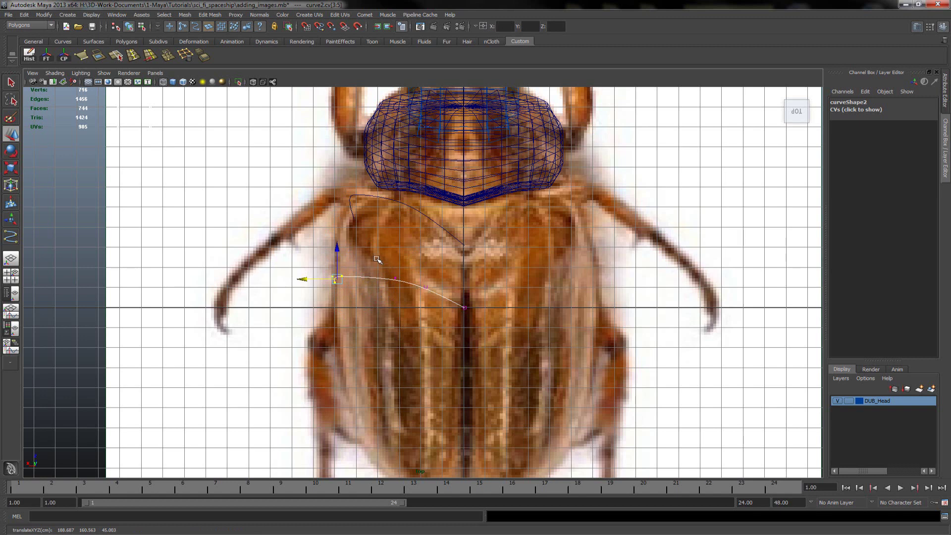
Nudge two more curve2 points into place along the wing edge.
{"action": "left_click", "coordinate": [395, 281]}
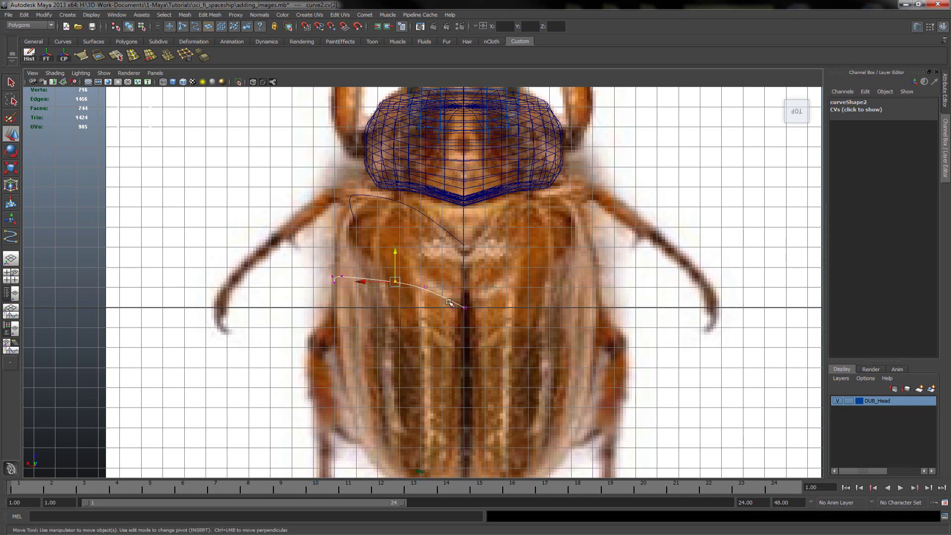
{"action": "left_click", "coordinate": [425, 283]}
{"action": "left_click_drag", "start_coordinate": [397, 288], "coordinate": [398, 288]}
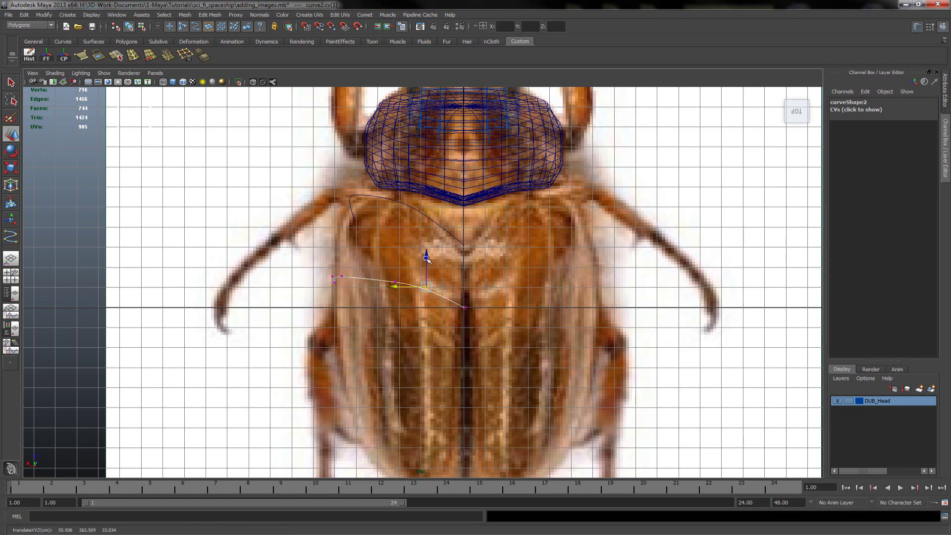
{"action": "left_click_drag", "start_coordinate": [425, 257], "coordinate": [426, 262]}
{"action": "scroll", "coordinate": [430, 281], "scroll_direction": "down", "scroll_amount": 2}
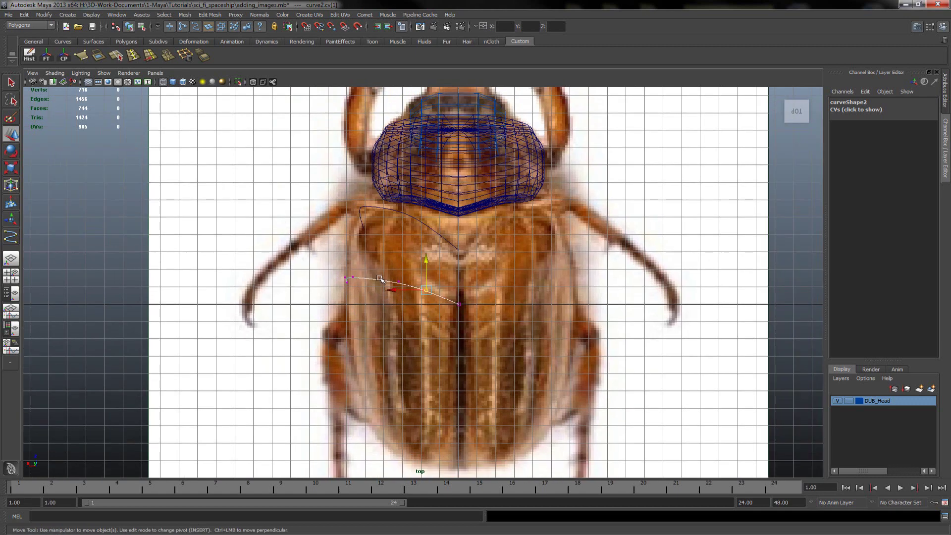
In the side view, pull curve2's top point onto the wing's upper edge and pick its bottom points.
{"action": "key", "text": "space"}
{"action": "key", "text": "space"}
{"action": "mouse_move", "coordinate": [466, 295]}
{"action": "middle_mouse_down", "text": "alt"}
{"action": "mouse_move", "coordinate": [410, 281]}
{"action": "mouse_move", "coordinate": [411, 318]}
{"action": "middle_mouse_up", "text": "alt"}
{"action": "scroll", "coordinate": [410, 317], "scroll_direction": "up", "scroll_amount": 1}
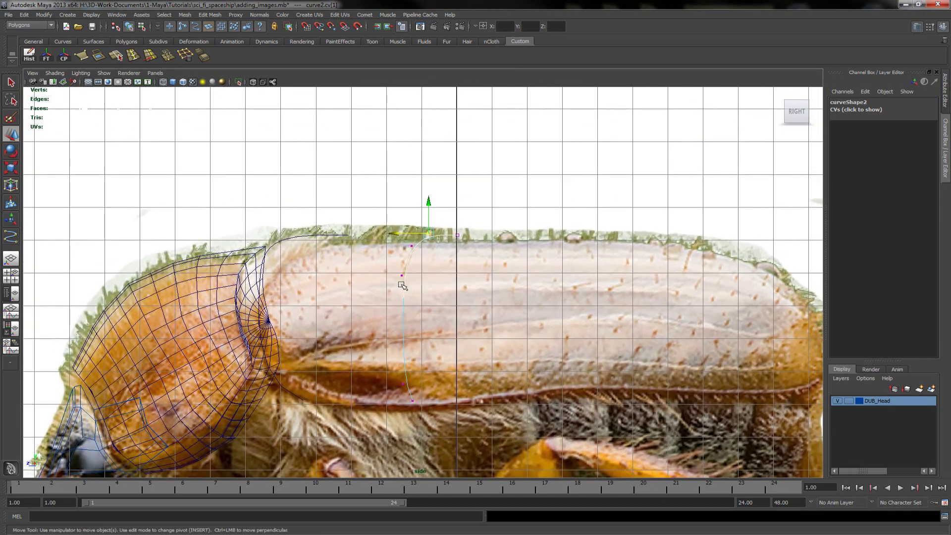
{"action": "left_click_drag", "start_coordinate": [450, 231], "coordinate": [483, 261]}
{"action": "mouse_move", "coordinate": [426, 231]}
{"action": "left_mouse_down"}
{"action": "mouse_move", "coordinate": [381, 231]}
{"action": "mouse_move", "coordinate": [398, 231]}
{"action": "left_mouse_up"}
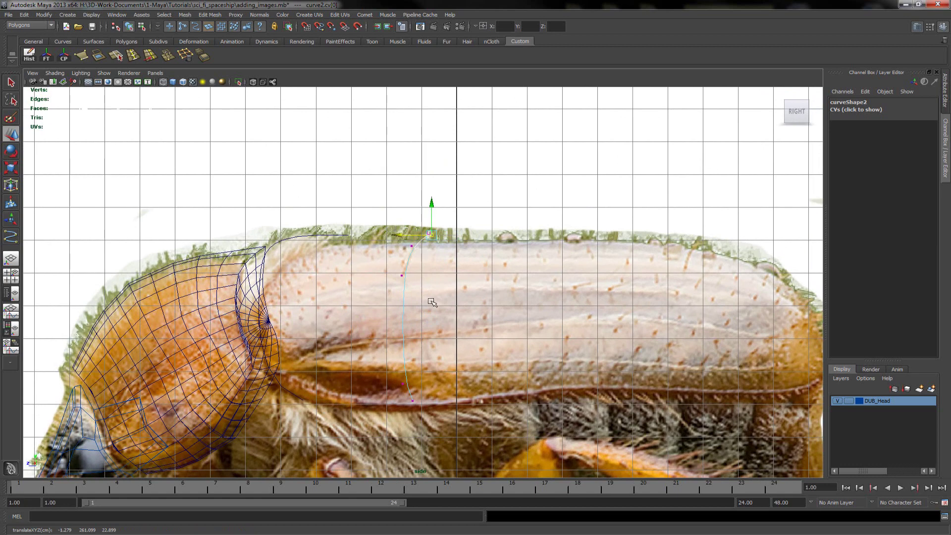
{"action": "middle_click_drag", "start_coordinate": [432, 303], "coordinate": [442, 249], "text": "alt"}
{"action": "mouse_move", "coordinate": [404, 352]}
{"action": "left_mouse_down"}
{"action": "mouse_move", "coordinate": [428, 323]}
{"action": "mouse_move", "coordinate": [419, 311]}
{"action": "left_mouse_up"}
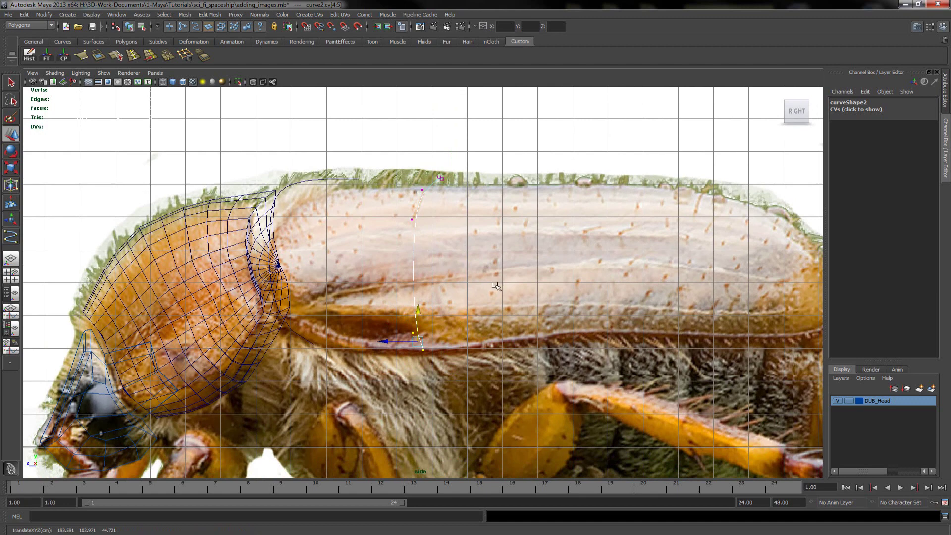
In the front view, raise curve2's middle points to arch it around the beetle head.
{"action": "key", "text": "space"}
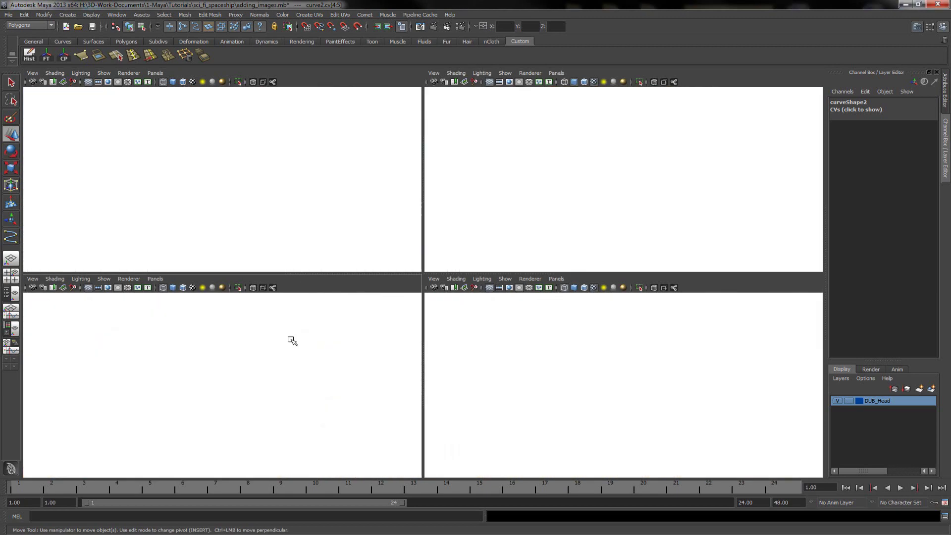
{"action": "key", "text": "space"}
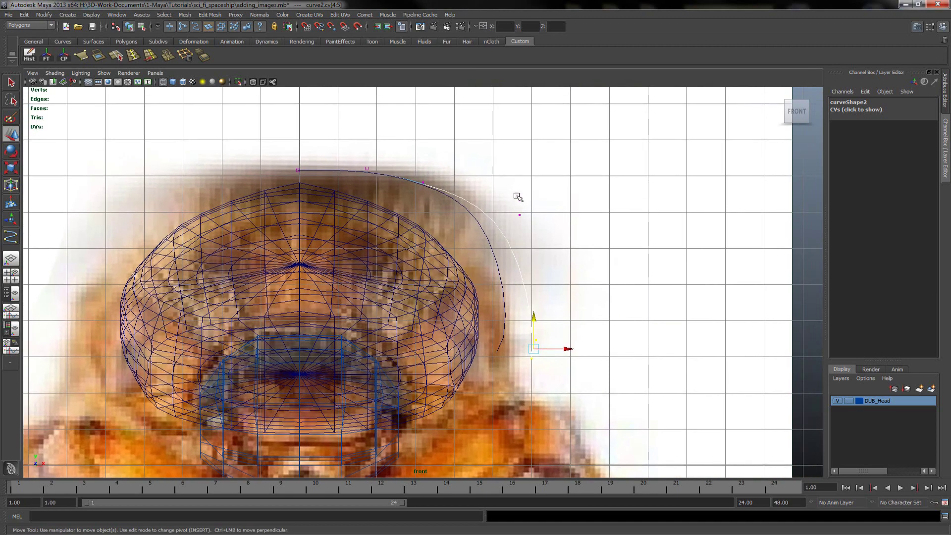
{"action": "left_click_drag", "start_coordinate": [508, 201], "coordinate": [543, 230]}
{"action": "left_click_drag", "start_coordinate": [521, 187], "coordinate": [521, 180]}
{"action": "mouse_move", "coordinate": [414, 171]}
{"action": "left_mouse_down"}
{"action": "mouse_move", "coordinate": [445, 184]}
{"action": "mouse_move", "coordinate": [429, 150]}
{"action": "left_mouse_up"}
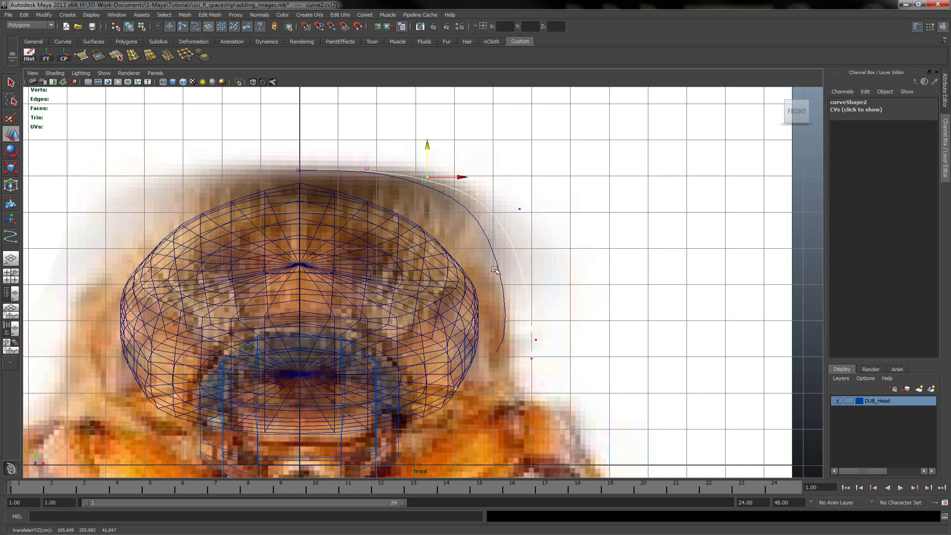
{"action": "left_click_drag", "start_coordinate": [522, 326], "coordinate": [551, 348]}
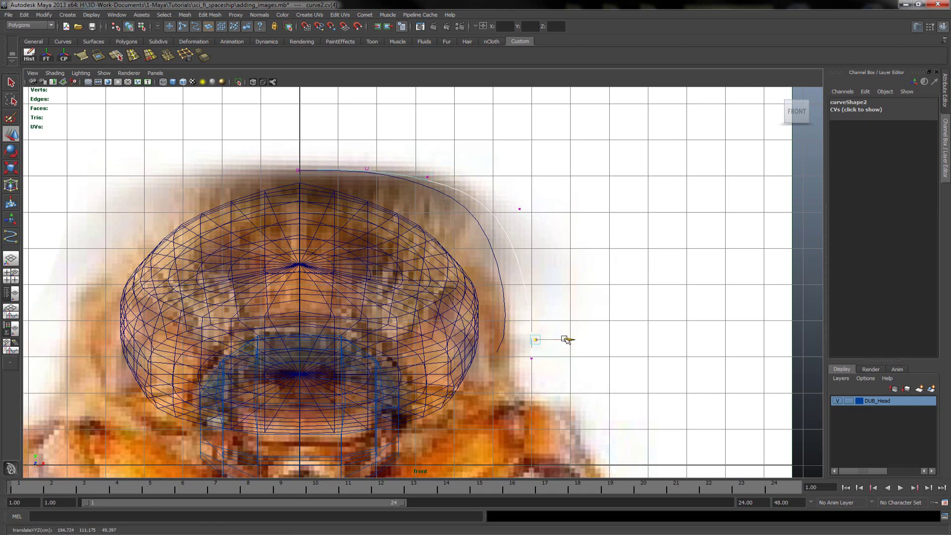
{"action": "key", "text": "Right"}
Duplicate the wing curve as curve3 and move it further back along the body.
{"action": "key", "text": "space"}
{"action": "key", "text": "space"}
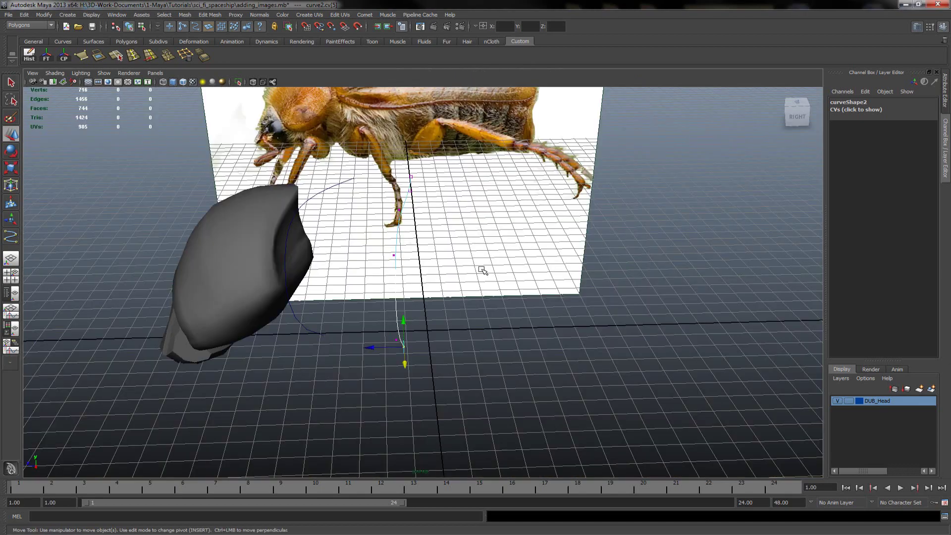
{"action": "left_click_drag", "start_coordinate": [465, 276], "coordinate": [516, 282], "text": "alt"}
{"action": "key", "text": "q"}
{"action": "key", "text": "F8"}
{"action": "key", "text": "ctrl+d"}
{"action": "key", "text": "w"}
{"action": "left_click_drag", "start_coordinate": [373, 274], "coordinate": [472, 272]}
In the top view, move curve3's end onto the centre seam and bend its middle points.
{"action": "key", "text": "space"}
{"action": "key", "text": "space"}
{"action": "scroll", "coordinate": [370, 306], "scroll_direction": "down", "scroll_amount": 2}
{"action": "scroll", "coordinate": [448, 318], "scroll_direction": "up", "scroll_amount": 2}
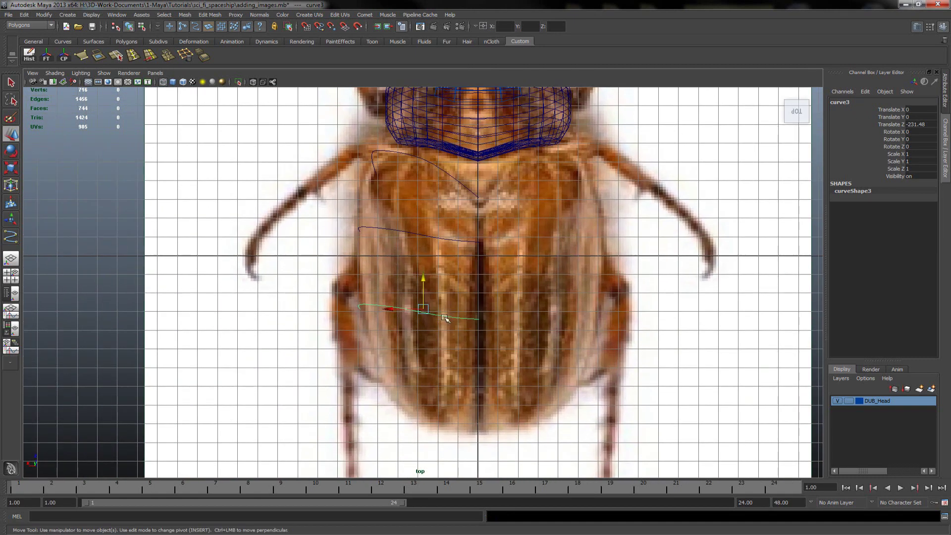
{"action": "right_click_drag", "start_coordinate": [445, 318], "coordinate": [446, 298]}
{"action": "left_click_drag", "start_coordinate": [464, 296], "coordinate": [507, 343]}
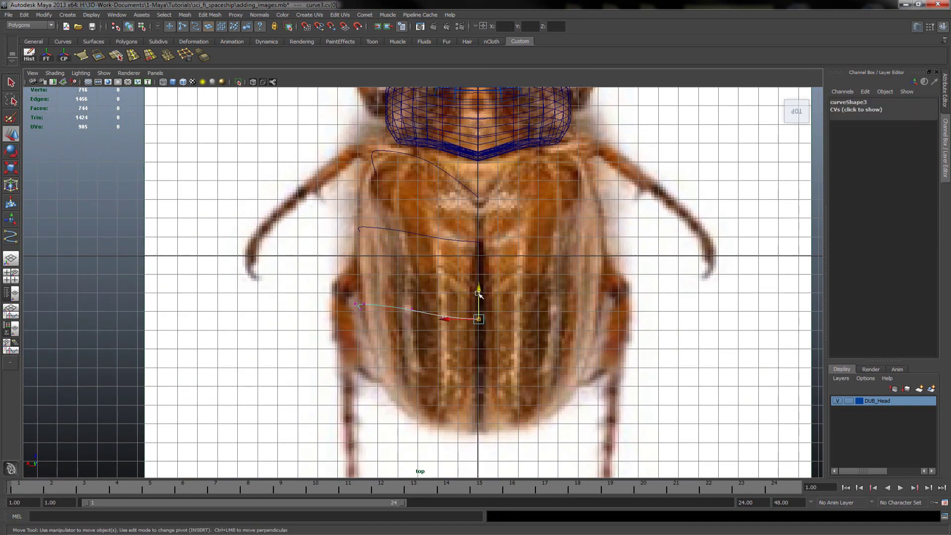
{"action": "left_click_drag", "start_coordinate": [479, 294], "coordinate": [474, 286]}
{"action": "left_click_drag", "start_coordinate": [409, 293], "coordinate": [422, 331]}
{"action": "left_click_drag", "start_coordinate": [411, 281], "coordinate": [450, 323]}
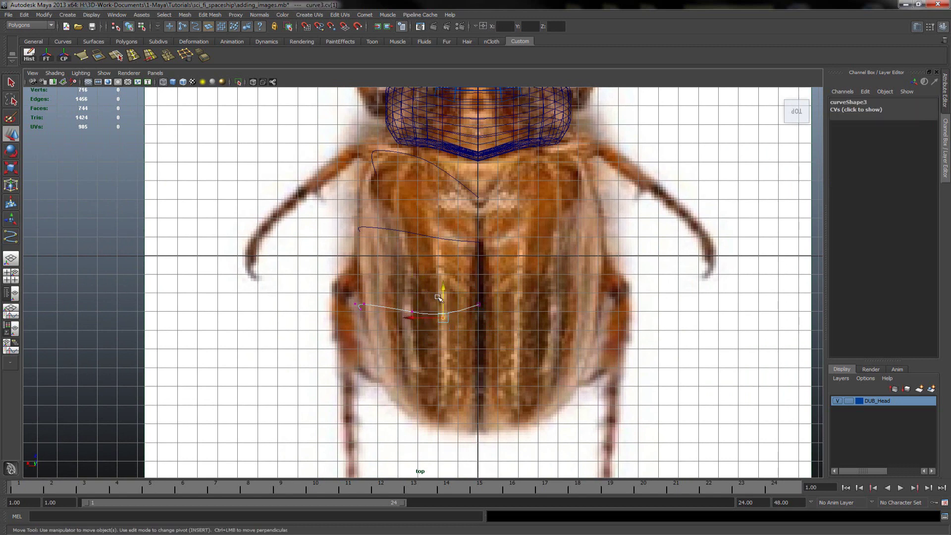
{"action": "left_click_drag", "start_coordinate": [442, 290], "coordinate": [442, 281]}
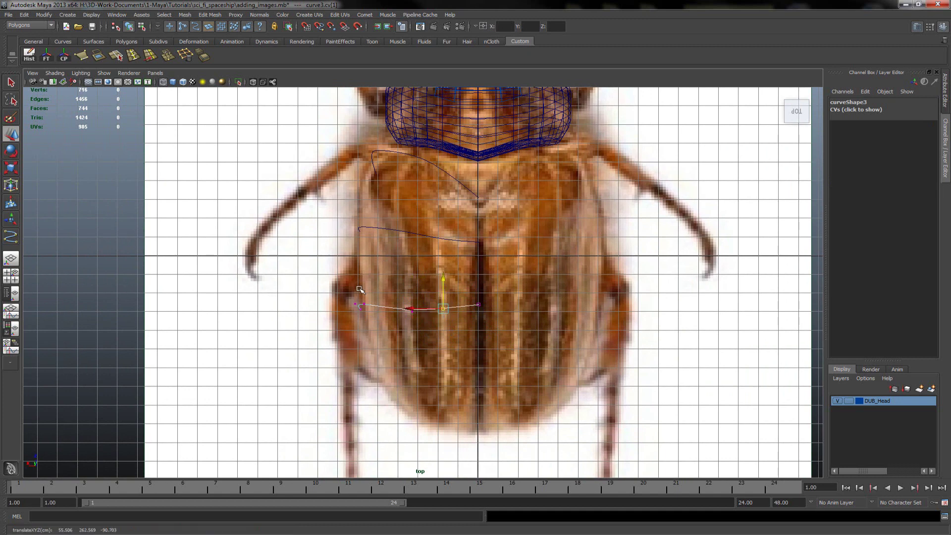
{"action": "mouse_move", "coordinate": [356, 315]}
{"action": "left_mouse_down"}
{"action": "mouse_move", "coordinate": [369, 293]}
{"action": "mouse_move", "coordinate": [361, 279]}
{"action": "mouse_move", "coordinate": [360, 287]}
{"action": "left_mouse_up"}
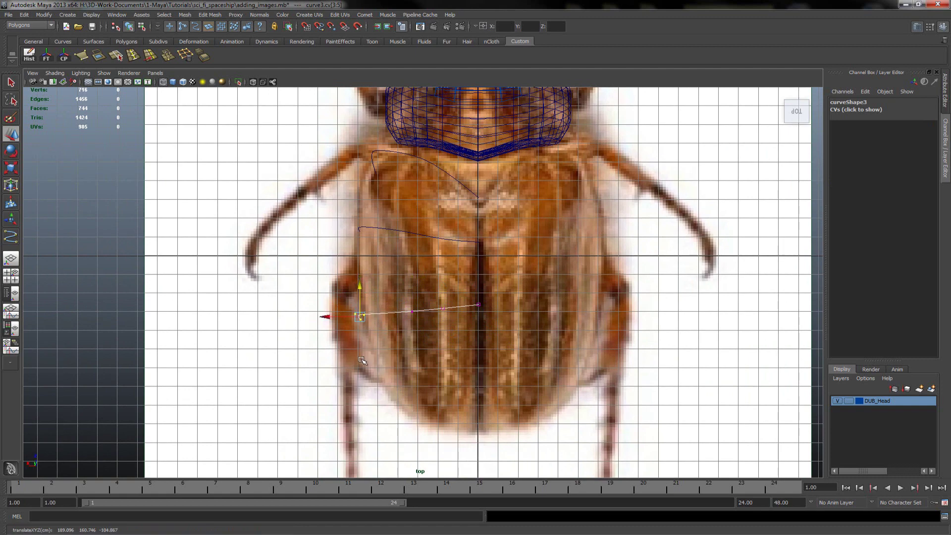
Raise curve3's two lower points onto the wing's bottom edge, then check front and perspective views.
{"action": "key", "text": "space"}
{"action": "key", "text": "space"}
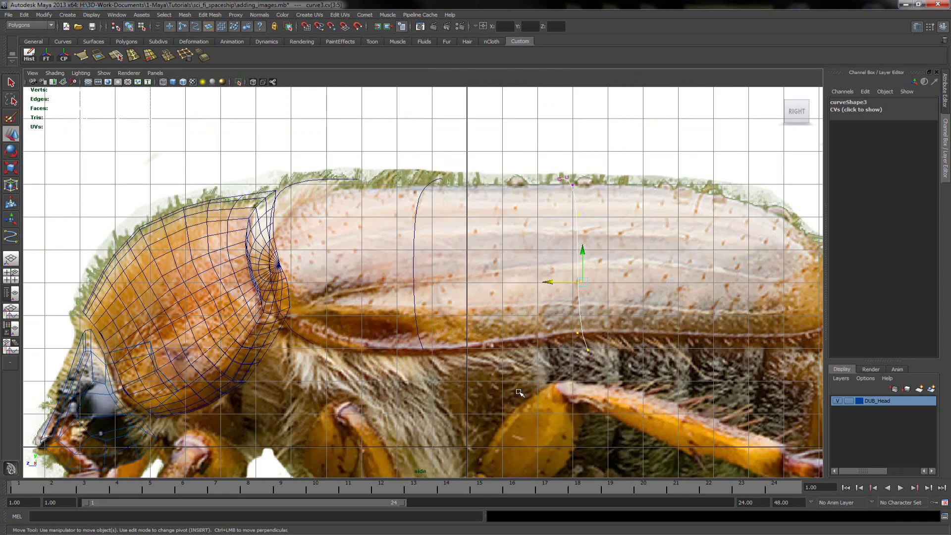
{"action": "left_click_drag", "start_coordinate": [482, 336], "coordinate": [401, 300]}
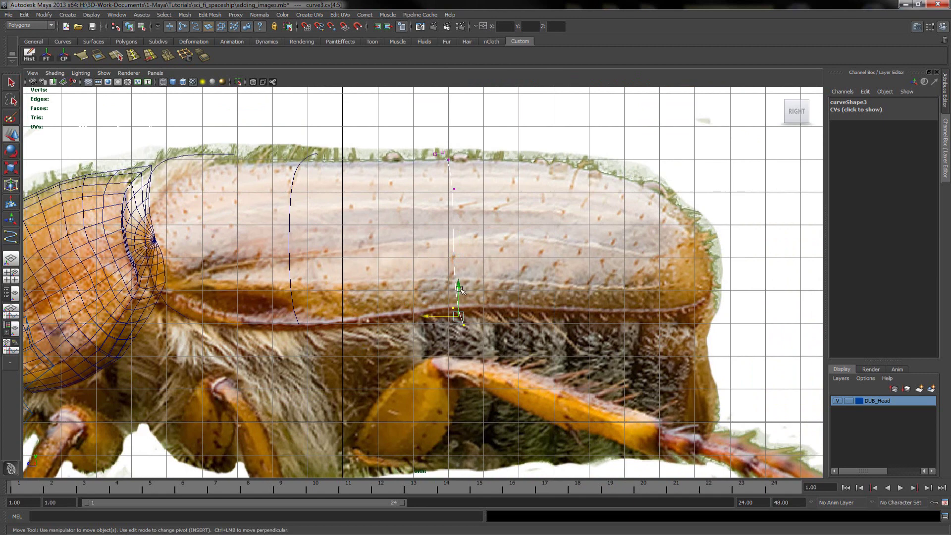
{"action": "left_click_drag", "start_coordinate": [460, 287], "coordinate": [458, 269]}
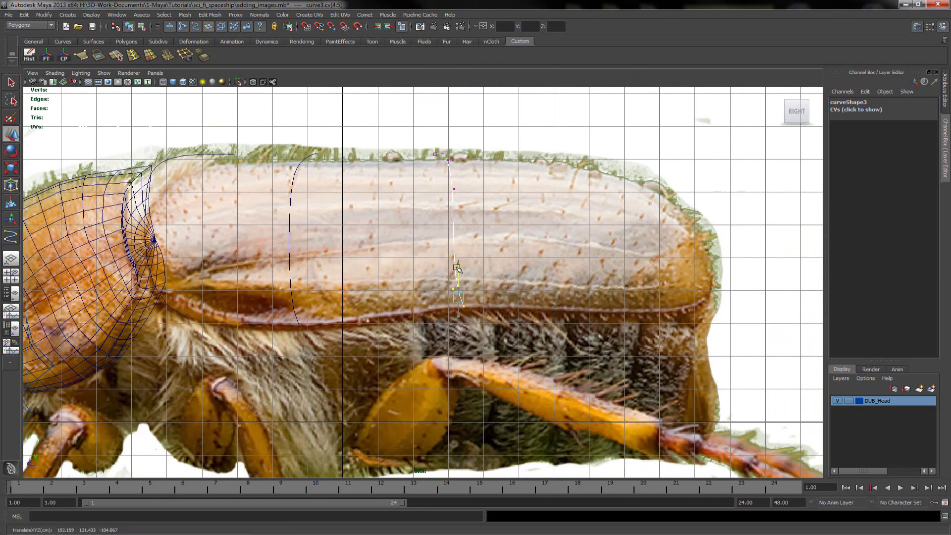
{"action": "key", "text": "space"}
{"action": "key", "text": "space"}
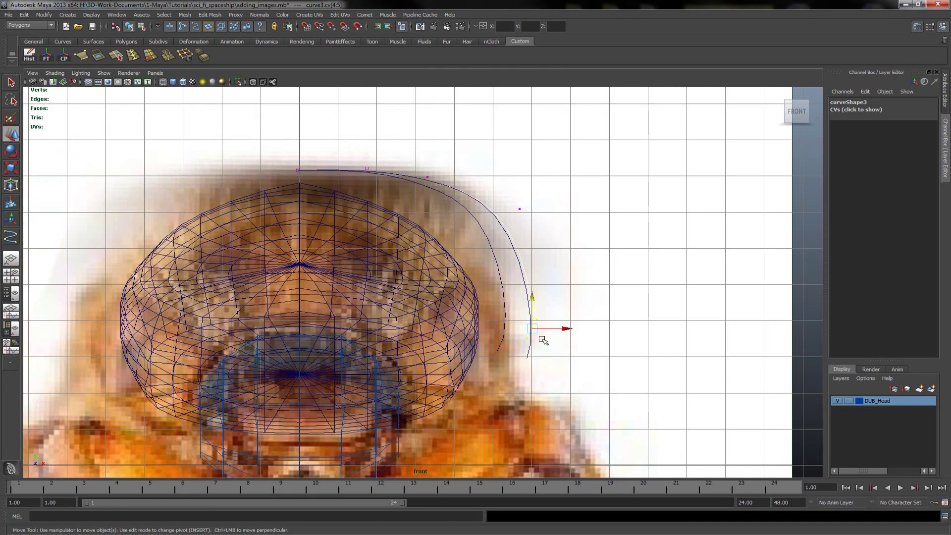
{"action": "key", "text": "space"}
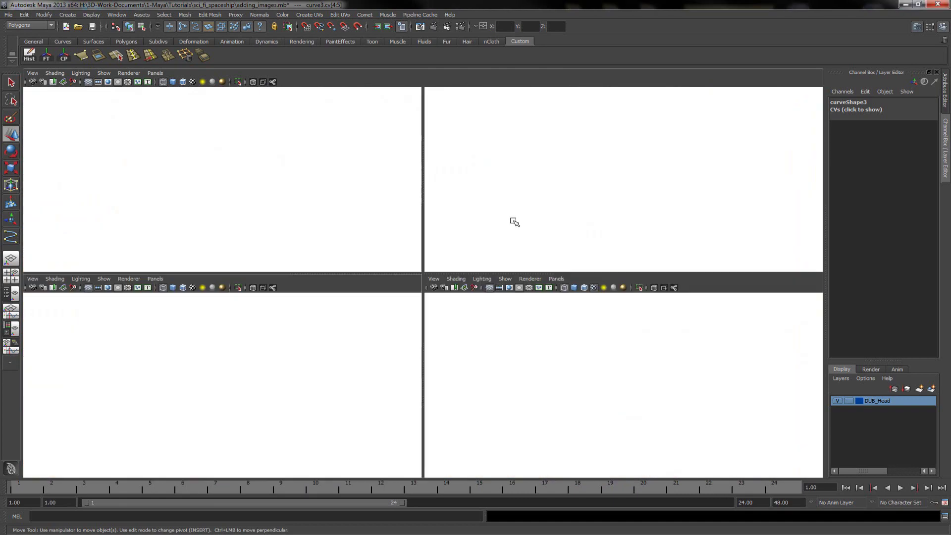
{"action": "key", "text": "space"}
Duplicate curve3 as curve4, move it toward the wing's rear, and select its outer-end points.
{"action": "left_click_drag", "start_coordinate": [514, 221], "coordinate": [504, 288], "text": "alt"}
{"action": "key", "text": "q"}
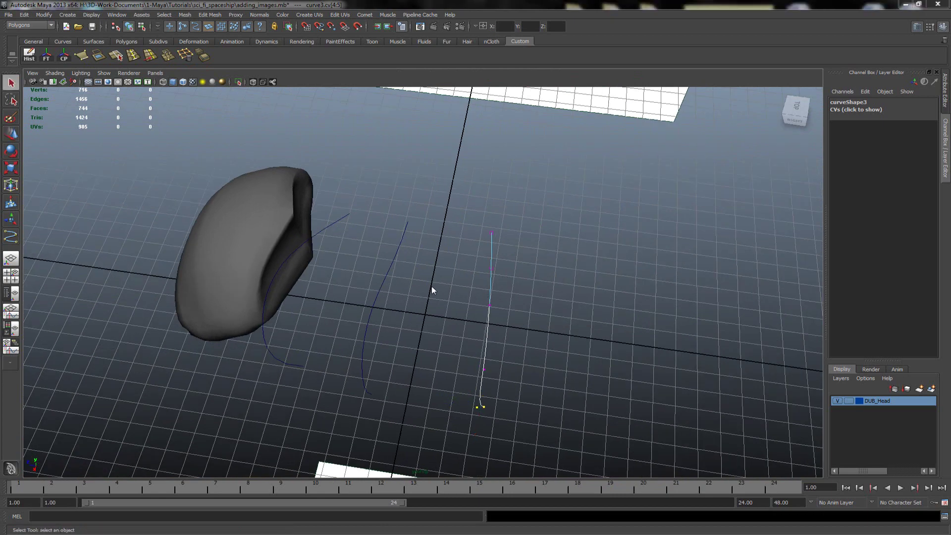
{"action": "key", "text": "space"}
{"action": "key", "text": "space"}
{"action": "scroll", "coordinate": [410, 302], "scroll_direction": "down", "scroll_amount": 1}
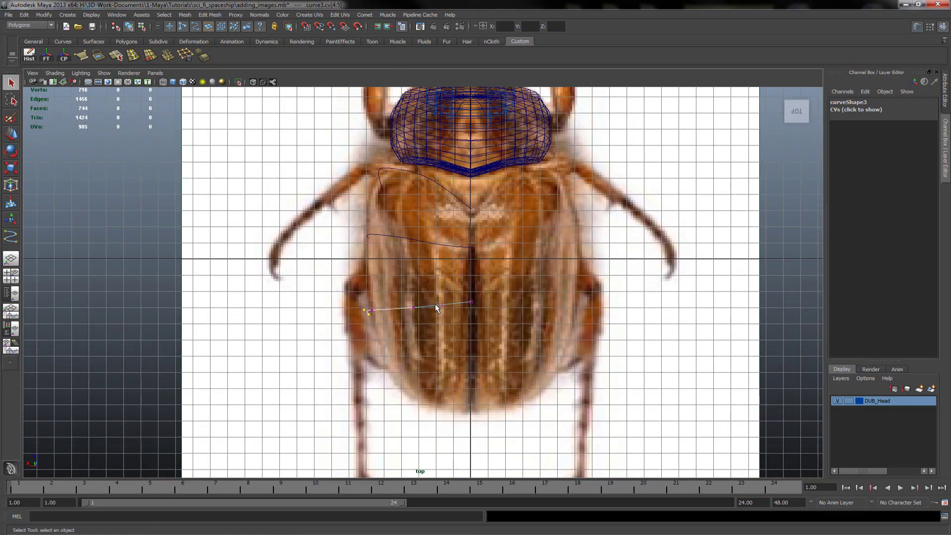
{"action": "right_click_drag", "start_coordinate": [436, 308], "coordinate": [451, 328]}
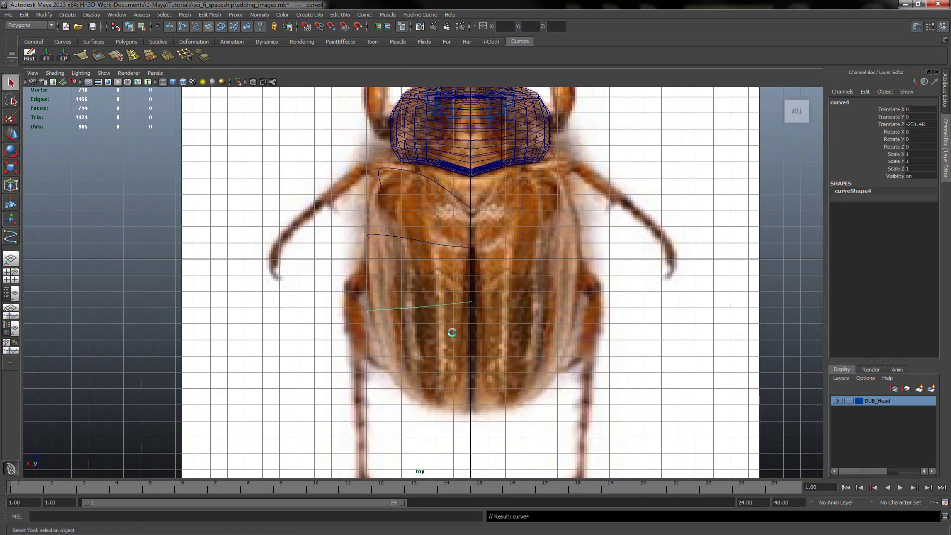
{"action": "key", "text": "w"}
{"action": "left_click_drag", "start_coordinate": [423, 275], "coordinate": [428, 326]}
{"action": "scroll", "coordinate": [474, 311], "scroll_direction": "up", "scroll_amount": 1}
{"action": "scroll", "coordinate": [474, 310], "scroll_direction": "up", "scroll_amount": 1}
{"action": "scroll", "coordinate": [474, 311], "scroll_direction": "up", "scroll_amount": 1}
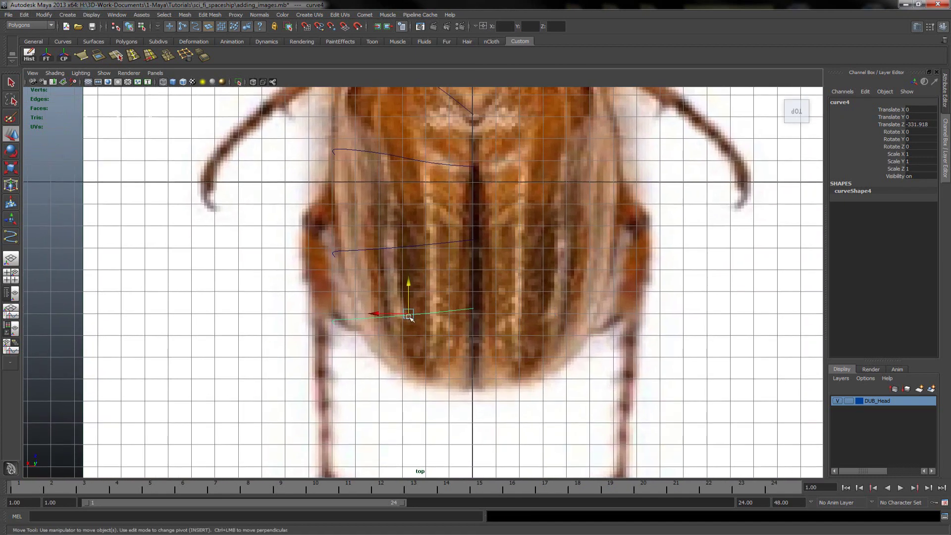
{"action": "right_click_drag", "start_coordinate": [380, 319], "coordinate": [347, 323]}
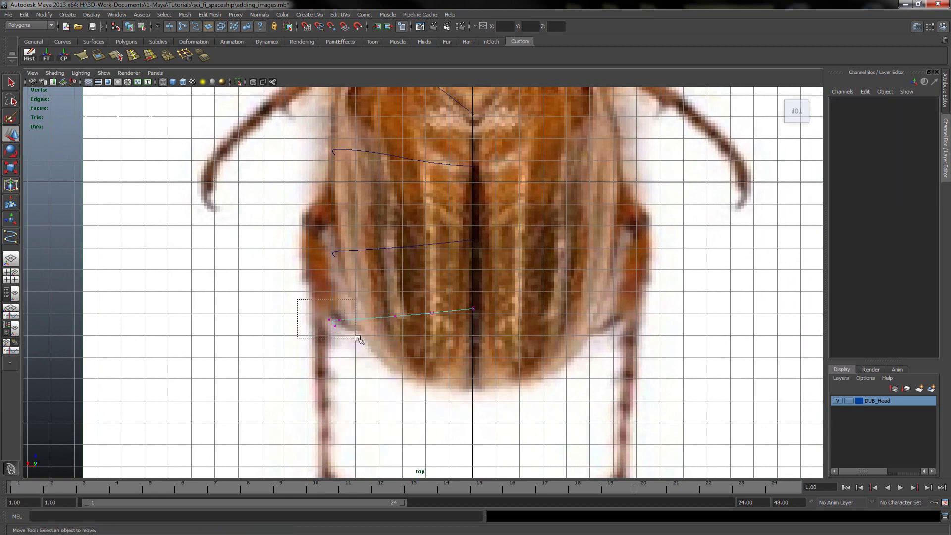
{"action": "mouse_move", "coordinate": [303, 304]}
{"action": "left_mouse_down"}
{"action": "mouse_move", "coordinate": [342, 332]}
{"action": "mouse_move", "coordinate": [321, 325]}
{"action": "left_mouse_up"}
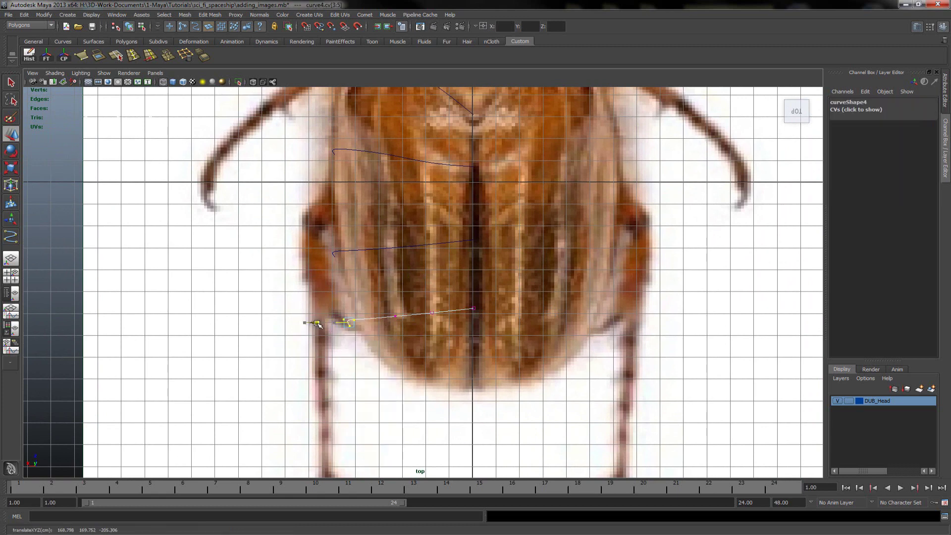
In the side view, lower curve4's top points slightly and move its bottom point to straighten it.
{"action": "key", "text": "space"}
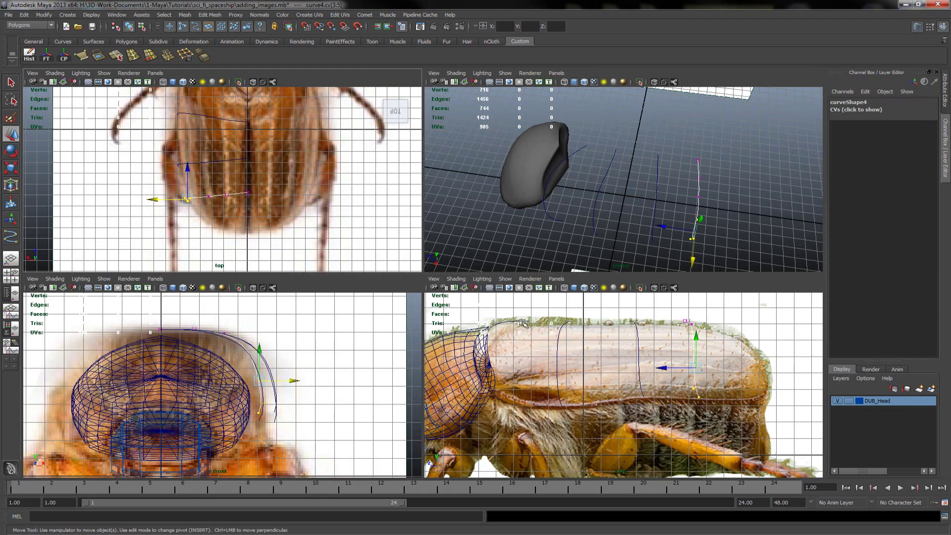
{"action": "key", "text": "space"}
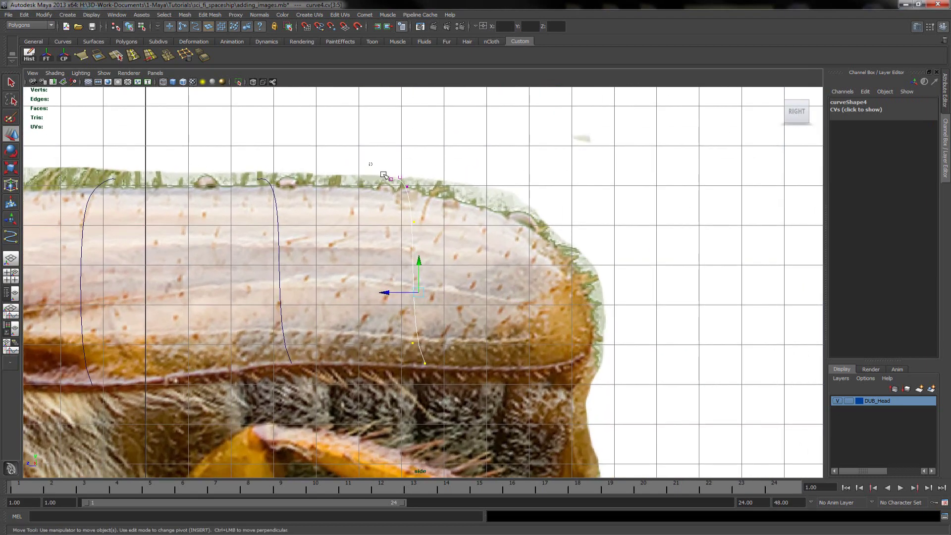
{"action": "left_click_drag", "start_coordinate": [385, 173], "coordinate": [408, 187]}
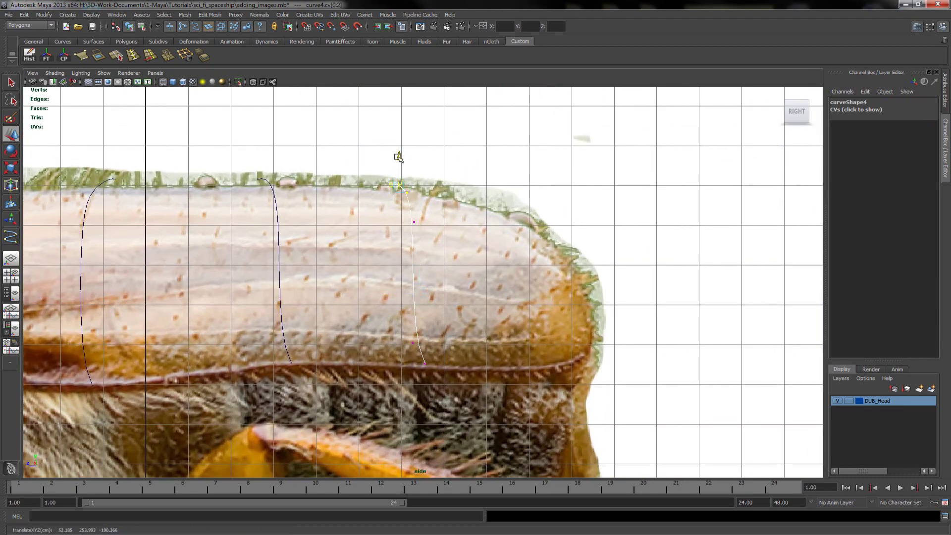
{"action": "left_click_drag", "start_coordinate": [397, 155], "coordinate": [397, 161]}
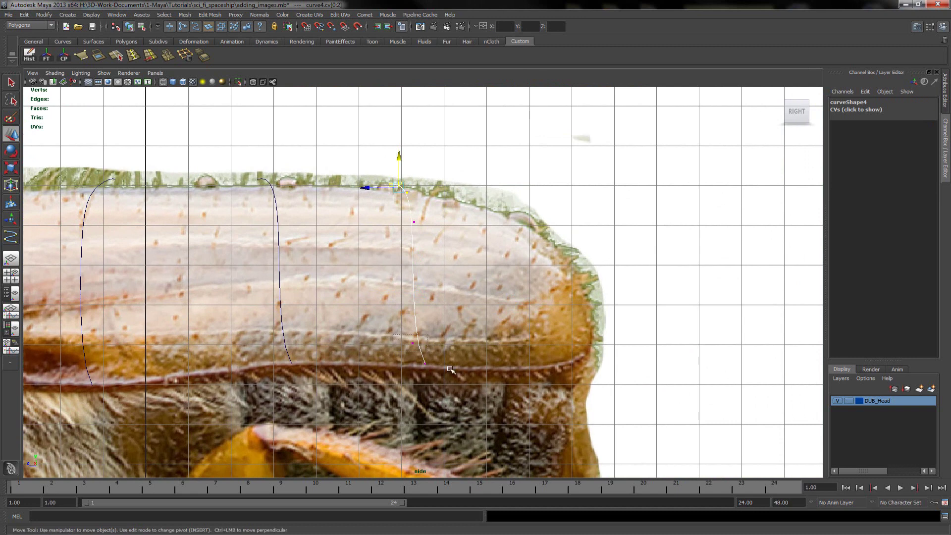
{"action": "left_click_drag", "start_coordinate": [430, 374], "coordinate": [404, 341]}
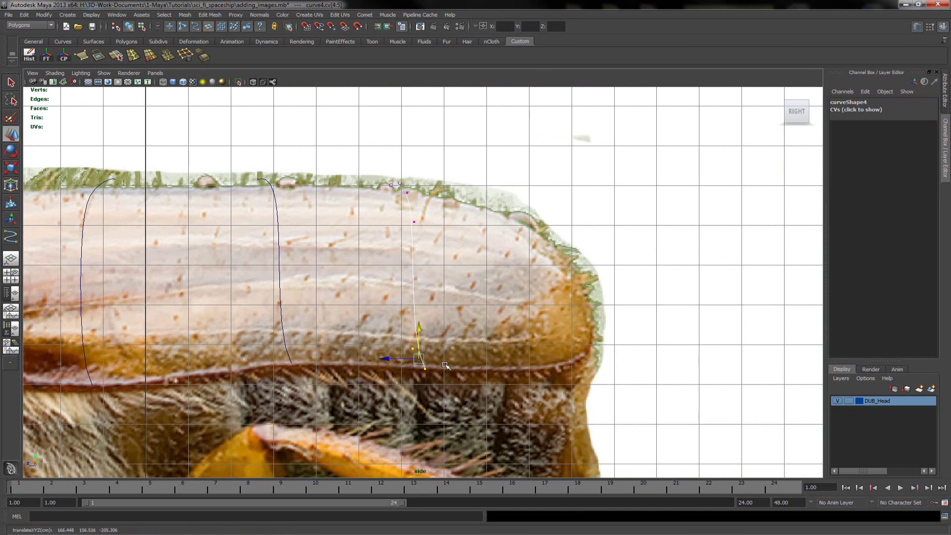
{"action": "mouse_move", "coordinate": [436, 382]}
{"action": "left_mouse_down"}
{"action": "mouse_move", "coordinate": [416, 361]}
{"action": "mouse_move", "coordinate": [383, 362]}
{"action": "left_mouse_up"}
Check curve4 in the front and perspective views against the beetle reference.
{"action": "key", "text": "space"}
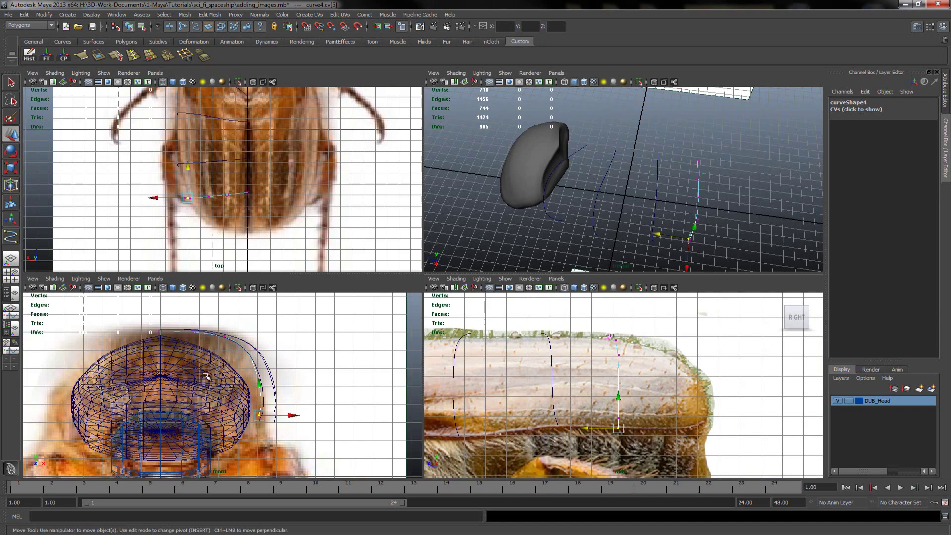
{"action": "key", "text": "space"}
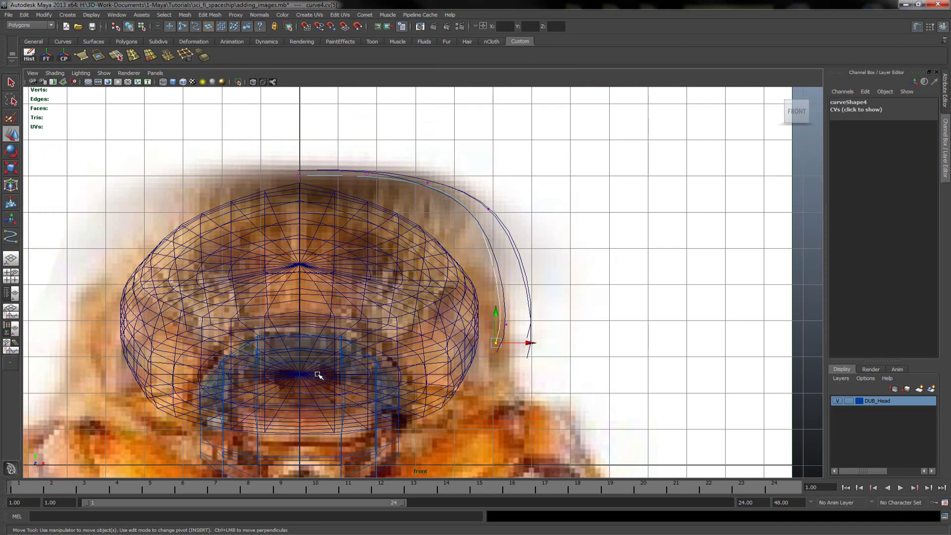
{"action": "key", "text": "space"}
{"action": "key", "text": "space"}
{"action": "middle_click_drag", "start_coordinate": [491, 284], "coordinate": [470, 275], "text": "alt"}
{"action": "mouse_move", "coordinate": [470, 275]}
{"action": "left_mouse_down", "text": "alt"}
{"action": "mouse_move", "coordinate": [389, 281]}
{"action": "mouse_move", "coordinate": [382, 295]}
{"action": "left_mouse_up", "text": "alt"}
Duplicate curve4 as curve5 and move the copy back toward the tail.
{"action": "key", "text": "space"}
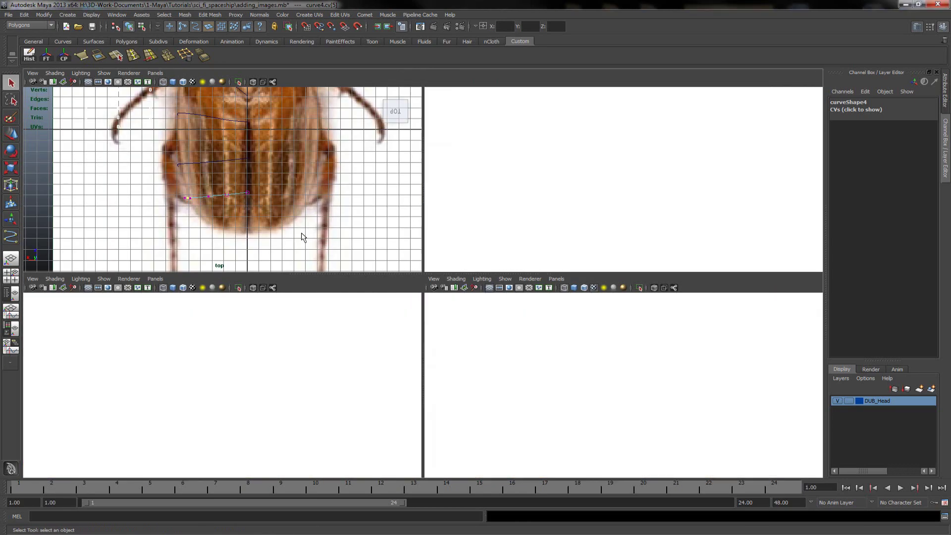
{"action": "key", "text": "space"}
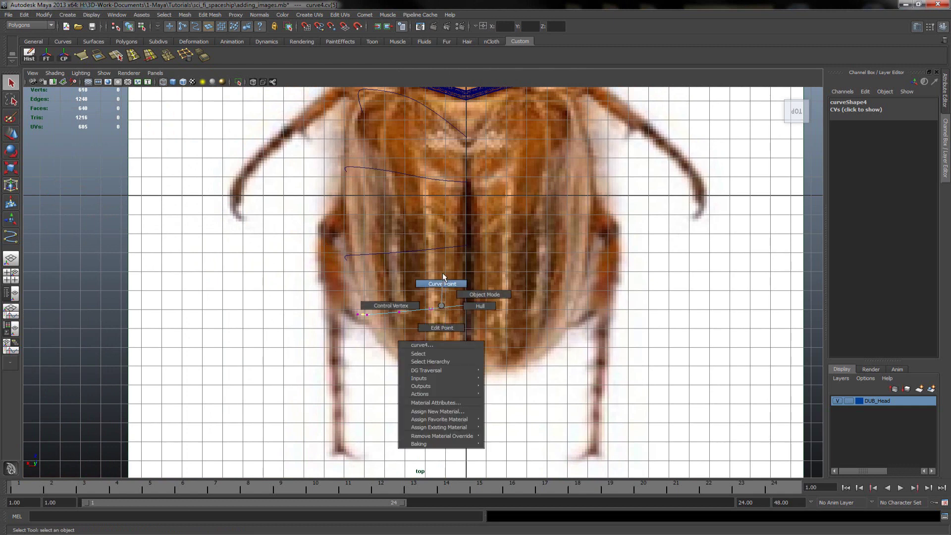
{"action": "right_click_drag", "start_coordinate": [441, 304], "coordinate": [476, 292]}
{"action": "left_click", "coordinate": [440, 307]}
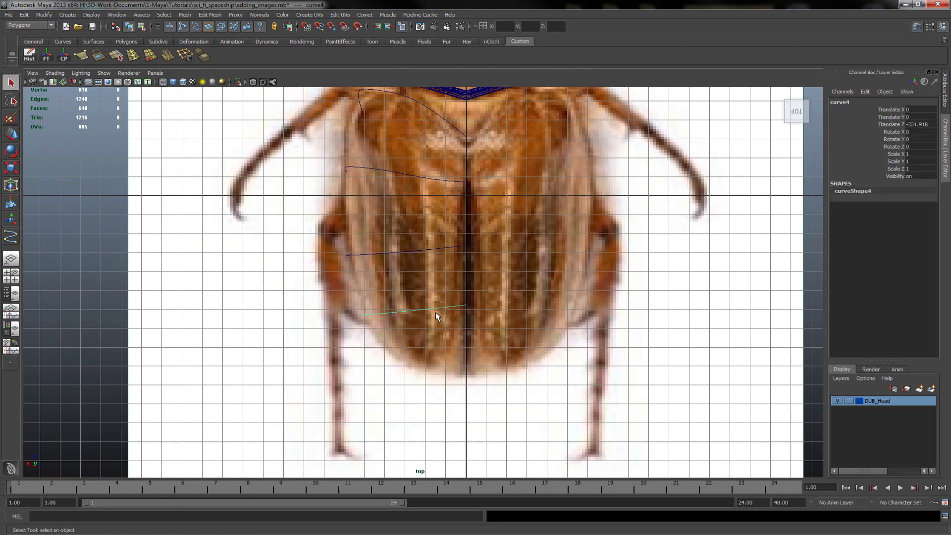
{"action": "key", "text": "ctrl+d"}
{"action": "key", "text": "w"}
{"action": "middle_click_drag", "start_coordinate": [491, 315], "coordinate": [446, 252], "text": "alt"}
{"action": "right_click_drag", "start_coordinate": [445, 252], "coordinate": [533, 289], "text": "alt"}
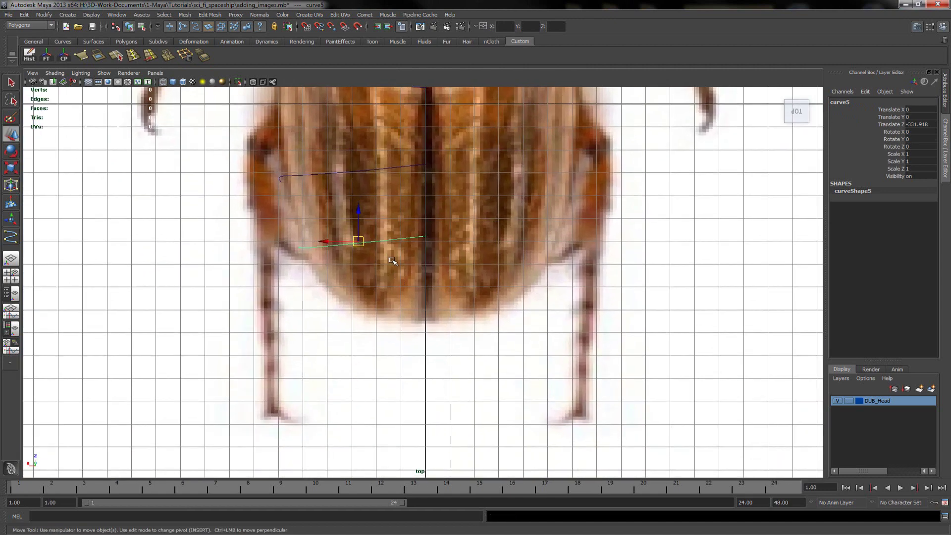
{"action": "left_click_drag", "start_coordinate": [358, 212], "coordinate": [366, 265]}
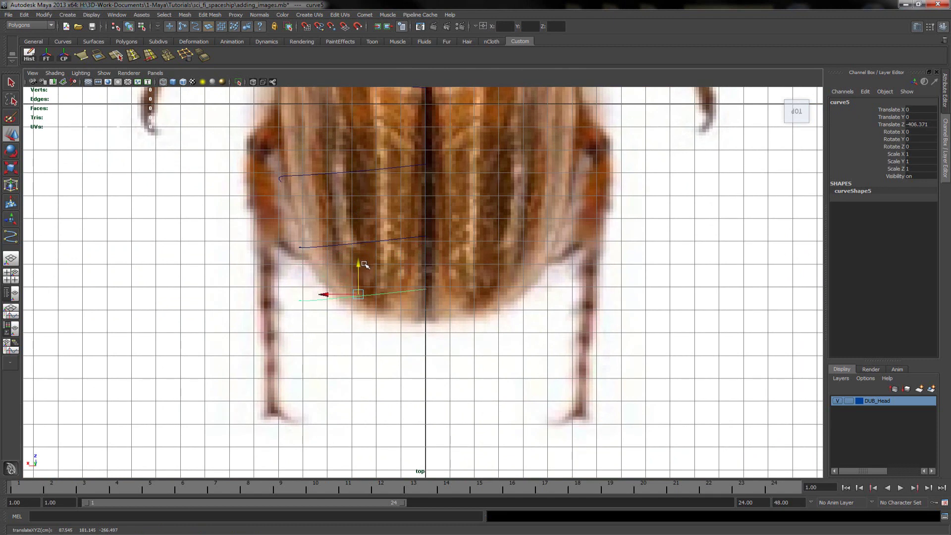
{"action": "scroll", "coordinate": [377, 280], "scroll_direction": "up", "scroll_amount": 1}
Select curve5's outer-end points, trying and undoing a sideways shift.
{"action": "right_click_drag", "start_coordinate": [364, 296], "coordinate": [327, 301]}
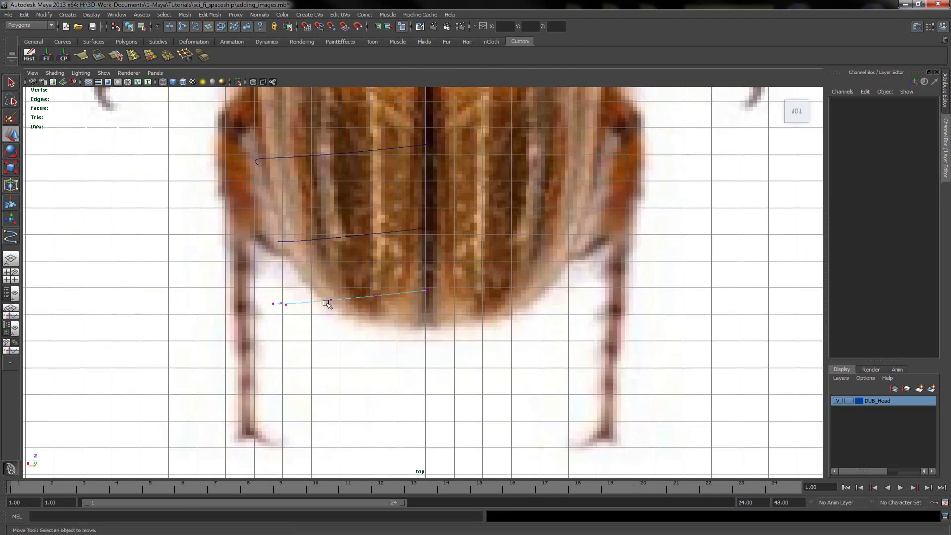
{"action": "left_click_drag", "start_coordinate": [261, 287], "coordinate": [346, 322]}
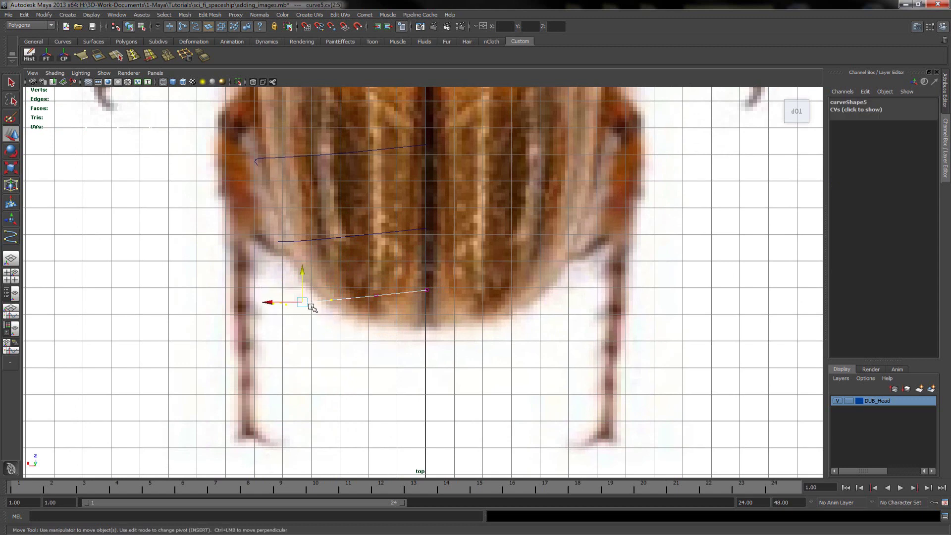
{"action": "left_click_drag", "start_coordinate": [271, 303], "coordinate": [250, 303]}
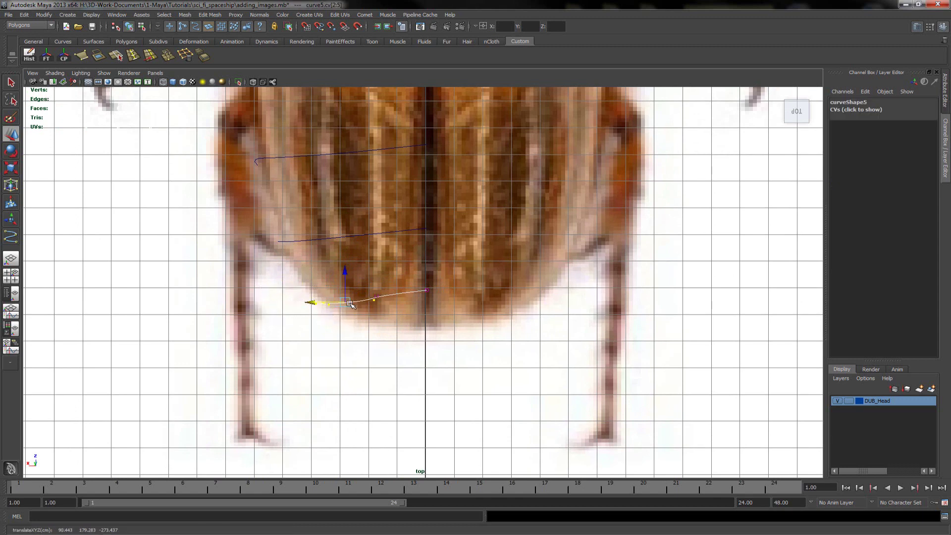
{"action": "key", "text": "ctrl+z"}
{"action": "left_click_drag", "start_coordinate": [379, 260], "coordinate": [362, 294]}
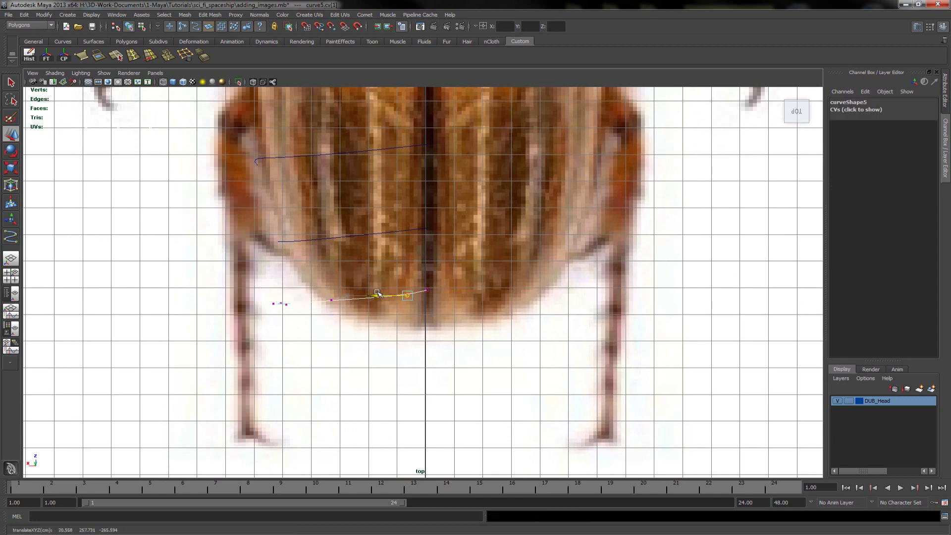
{"action": "mouse_move", "coordinate": [310, 265]}
{"action": "left_mouse_down"}
{"action": "mouse_move", "coordinate": [278, 308]}
{"action": "mouse_move", "coordinate": [328, 317]}
{"action": "left_mouse_up"}
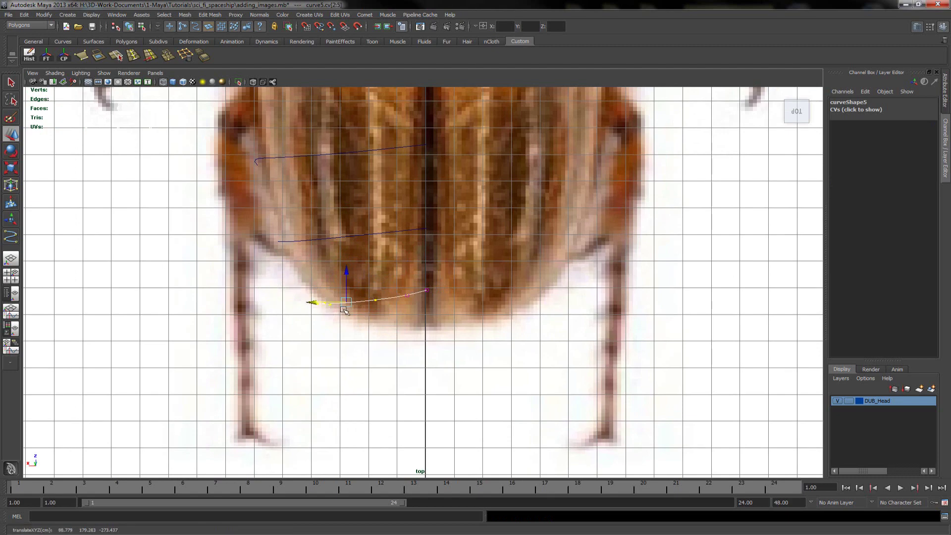
{"action": "scroll", "coordinate": [346, 311], "scroll_direction": "up", "scroll_amount": 2}
{"action": "middle_click_drag", "start_coordinate": [350, 314], "coordinate": [350, 272], "text": "alt"}
Move curve5's outer end down the shell edge, raise its centre-line end, and lower its middle point.
{"action": "left_click", "coordinate": [445, 266]}
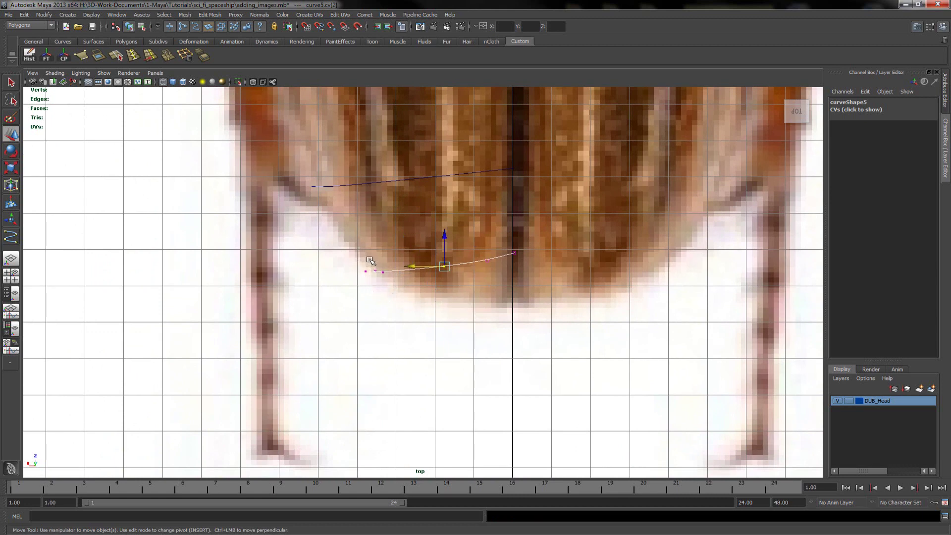
{"action": "left_click_drag", "start_coordinate": [365, 257], "coordinate": [403, 295]}
{"action": "left_click_drag", "start_coordinate": [374, 243], "coordinate": [355, 278]}
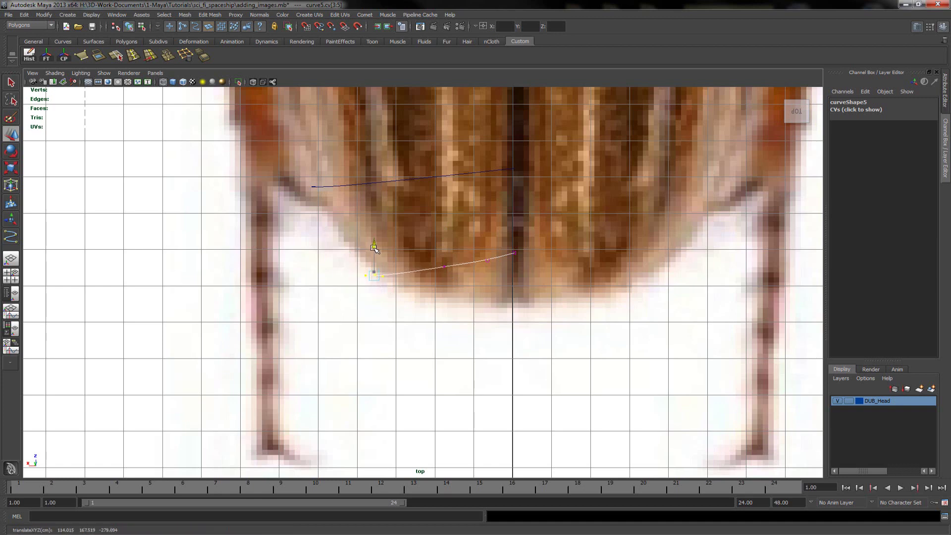
{"action": "left_click", "coordinate": [445, 266]}
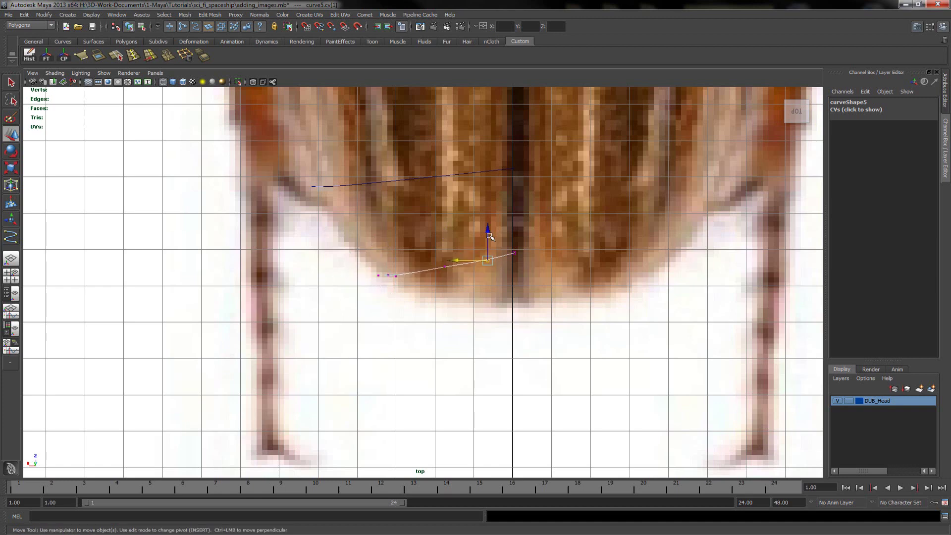
{"action": "left_click_drag", "start_coordinate": [489, 228], "coordinate": [518, 257]}
{"action": "left_click_drag", "start_coordinate": [516, 224], "coordinate": [515, 213]}
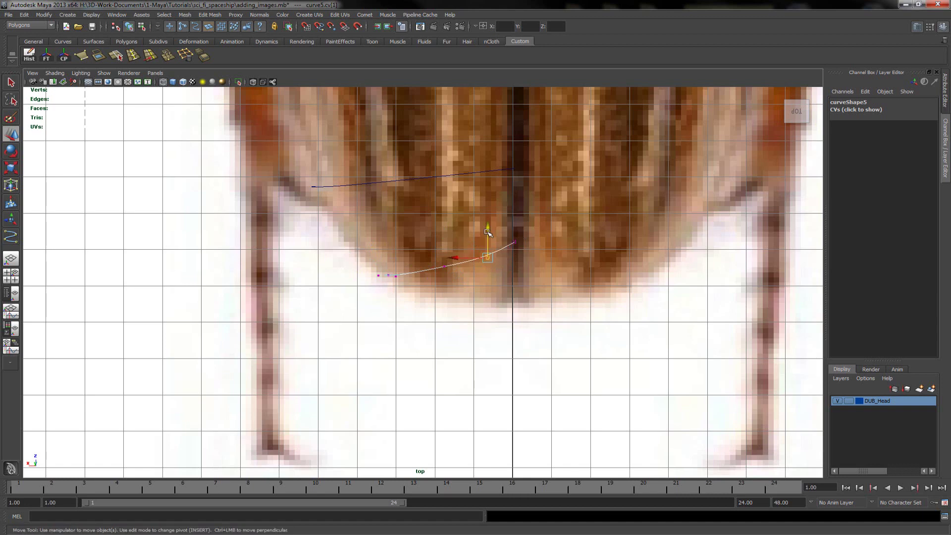
{"action": "left_click", "coordinate": [444, 266]}
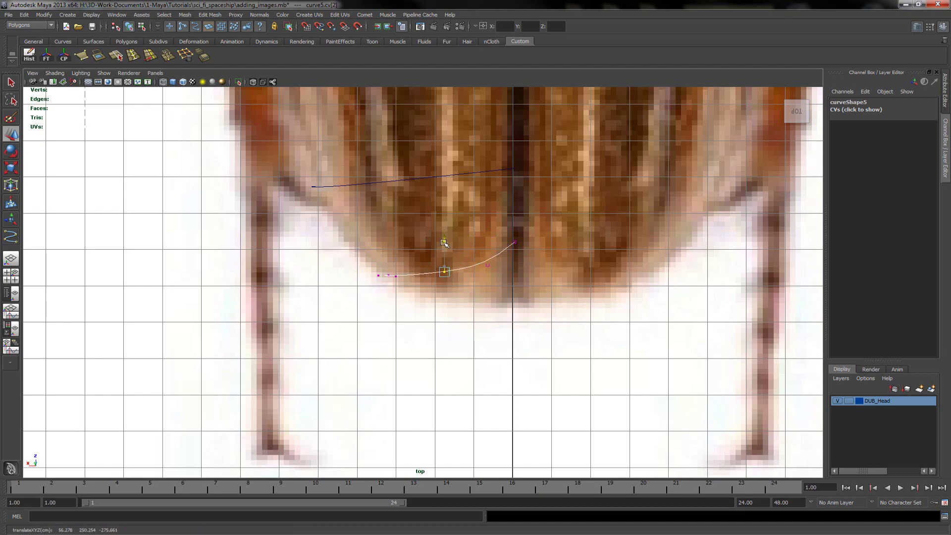
{"action": "left_click_drag", "start_coordinate": [446, 248], "coordinate": [446, 256]}
{"action": "scroll", "coordinate": [412, 278], "scroll_direction": "down", "scroll_amount": 2}
{"action": "scroll", "coordinate": [412, 278], "scroll_direction": "down", "scroll_amount": 1}
{"action": "scroll", "coordinate": [356, 290], "scroll_direction": "down", "scroll_amount": 1}
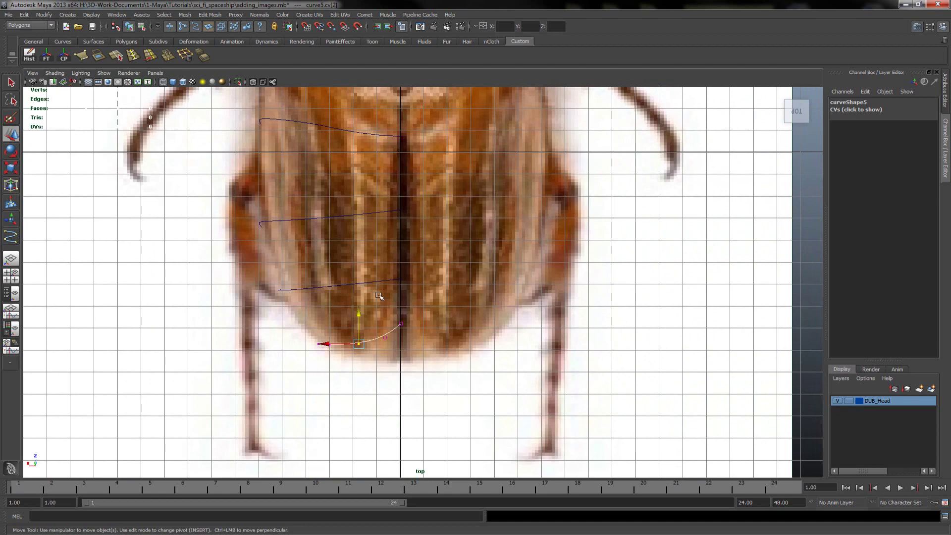
Place the first points of curve6 at the shell tip on the centre line, then view the side.
{"action": "scroll", "coordinate": [379, 296], "scroll_direction": "up", "scroll_amount": 2}
{"action": "scroll", "coordinate": [391, 298], "scroll_direction": "up", "scroll_amount": 2}
{"action": "scroll", "coordinate": [419, 325], "scroll_direction": "up", "scroll_amount": 2}
{"action": "key", "text": "q"}
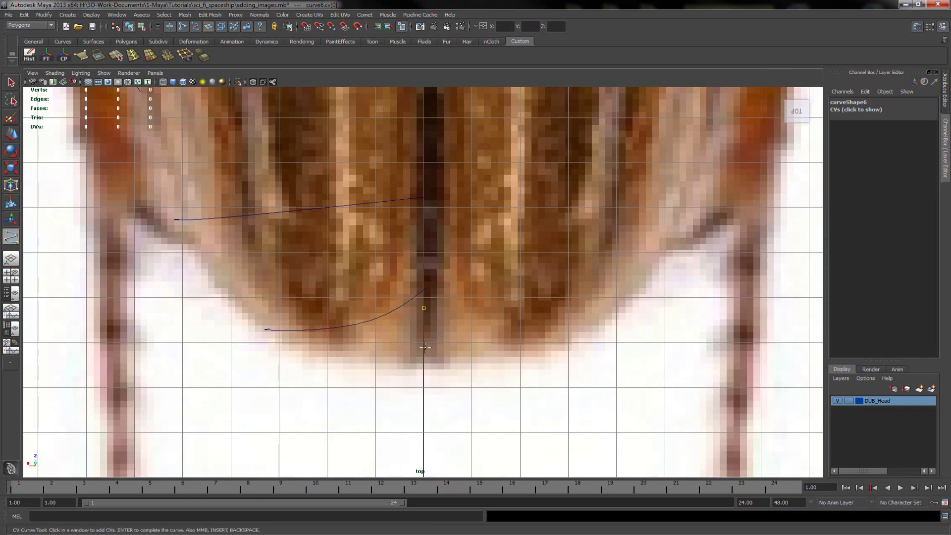
{"action": "left_click", "coordinate": [424, 344]}
{"action": "left_click", "coordinate": [423, 395]}
{"action": "key", "text": "space"}
{"action": "key", "text": "space"}
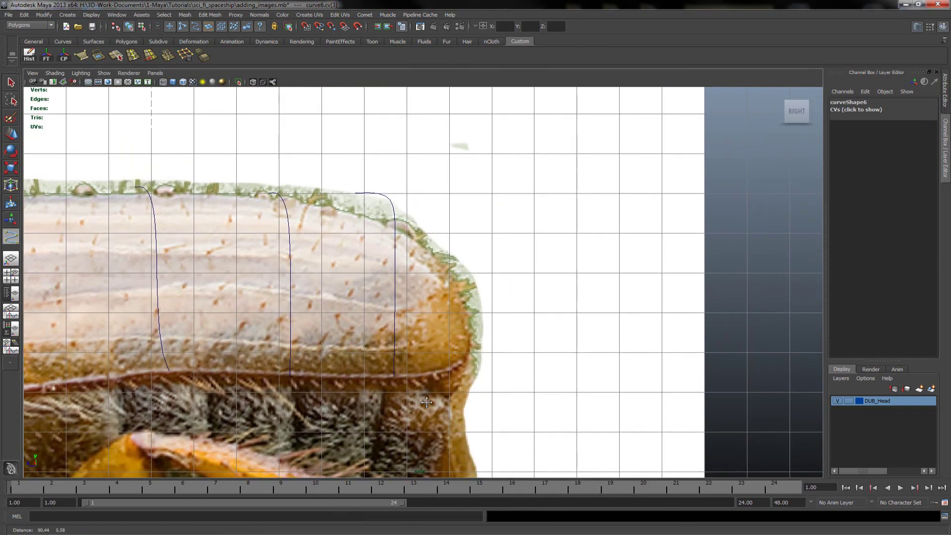
In the side view, move curve6 up and back onto the top of the shell's tail.
{"action": "scroll", "coordinate": [427, 402], "scroll_direction": "down", "scroll_amount": 3}
{"action": "middle_click_drag", "start_coordinate": [427, 403], "coordinate": [430, 312], "text": "alt"}
{"action": "key", "text": "w"}
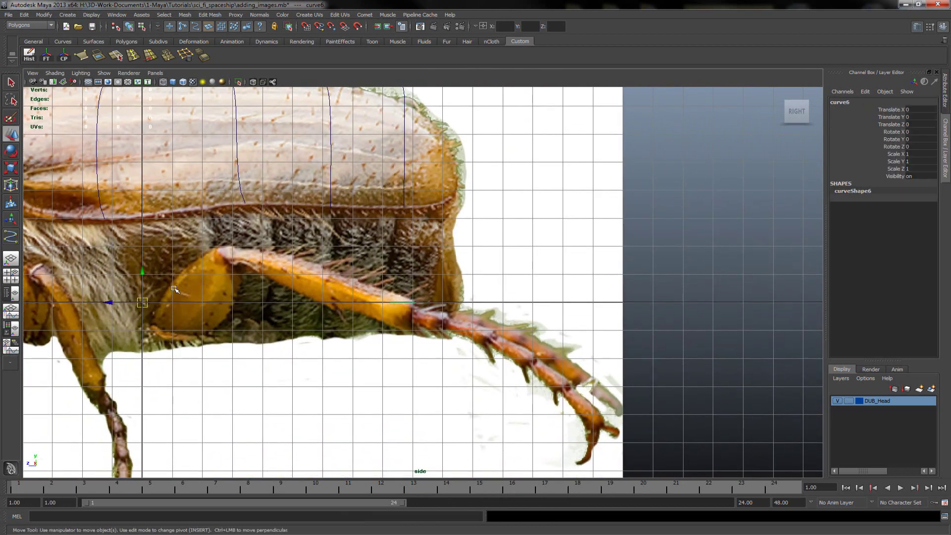
{"action": "left_click", "coordinate": [63, 55]}
{"action": "left_click_drag", "start_coordinate": [420, 272], "coordinate": [442, 111]}
{"action": "middle_click_drag", "start_coordinate": [442, 111], "coordinate": [594, 318], "text": "alt"}
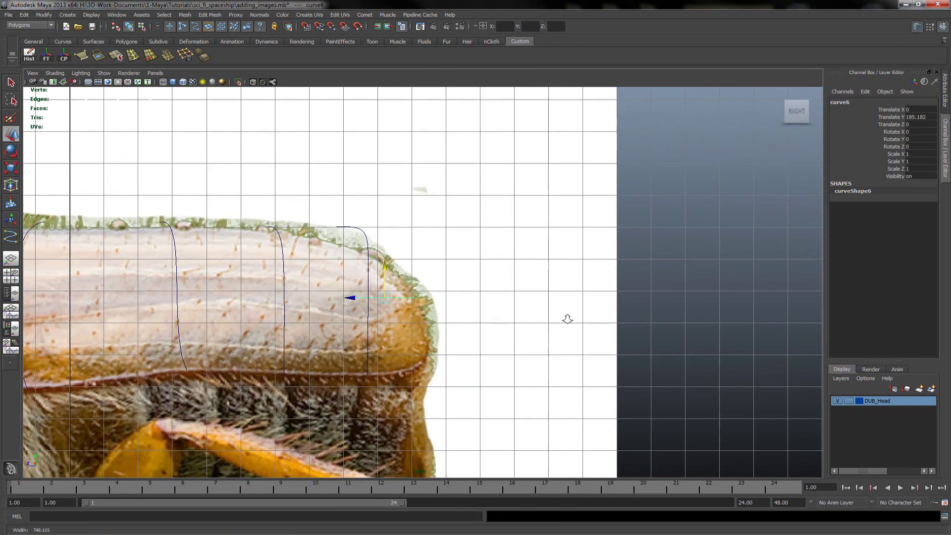
{"action": "scroll", "coordinate": [595, 319], "scroll_direction": "up", "scroll_amount": 2}
{"action": "left_click_drag", "start_coordinate": [380, 268], "coordinate": [384, 238]}
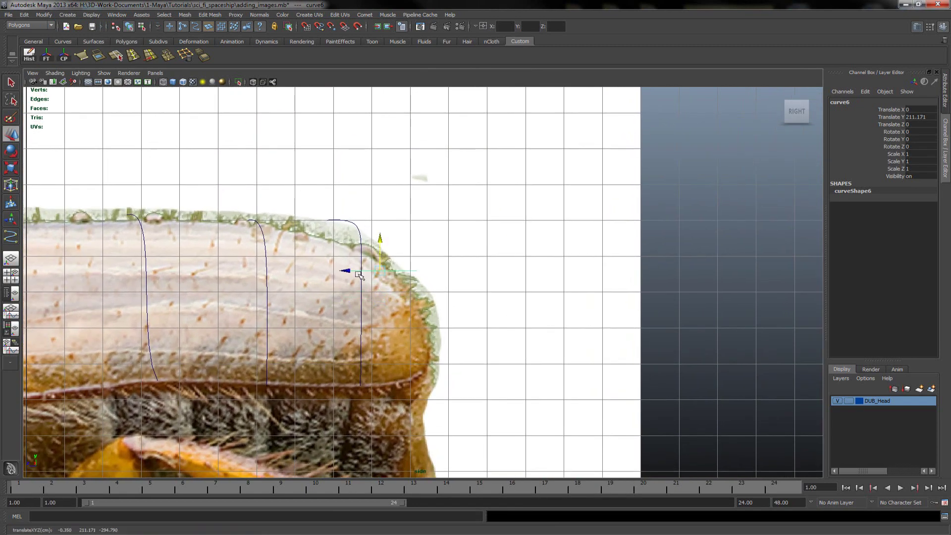
{"action": "mouse_move", "coordinate": [355, 276]}
{"action": "left_mouse_down"}
{"action": "mouse_move", "coordinate": [395, 271]}
{"action": "mouse_move", "coordinate": [422, 236]}
{"action": "left_mouse_up"}
Move curve6's inner points down and pull its end onto the shell's lower rim.
{"action": "right_click_drag", "start_coordinate": [406, 266], "coordinate": [381, 262]}
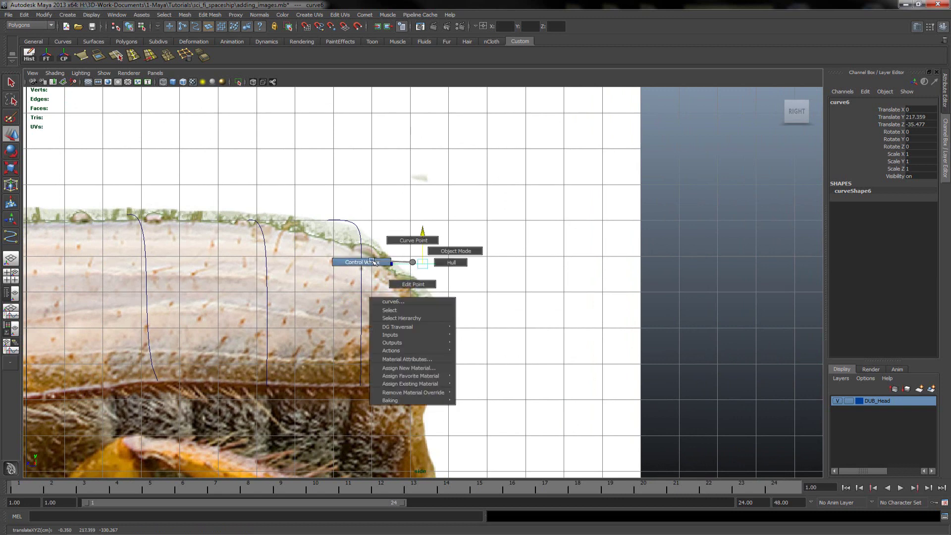
{"action": "left_click_drag", "start_coordinate": [406, 243], "coordinate": [516, 314]}
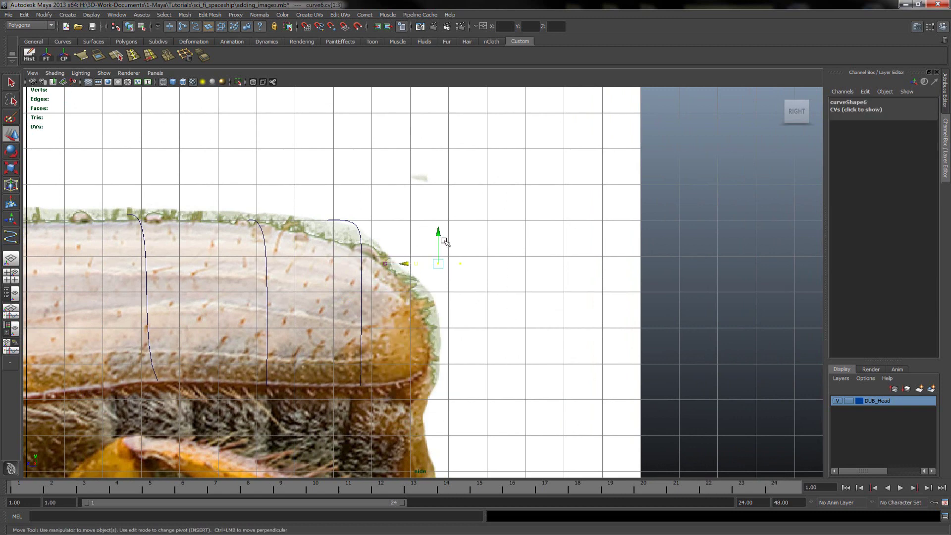
{"action": "left_click_drag", "start_coordinate": [440, 233], "coordinate": [439, 263]}
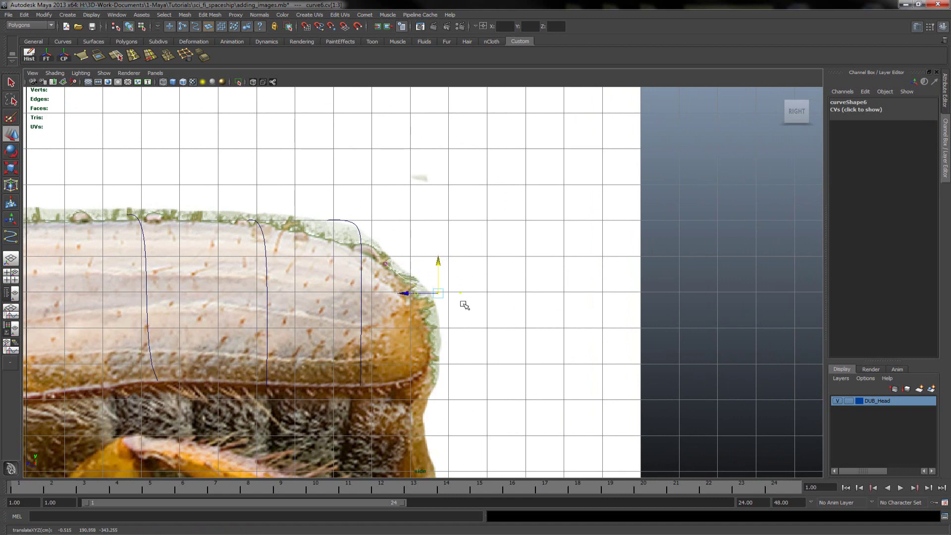
{"action": "mouse_move", "coordinate": [495, 324]}
{"action": "left_mouse_down"}
{"action": "mouse_move", "coordinate": [432, 270]}
{"action": "mouse_move", "coordinate": [449, 299]}
{"action": "left_mouse_up"}
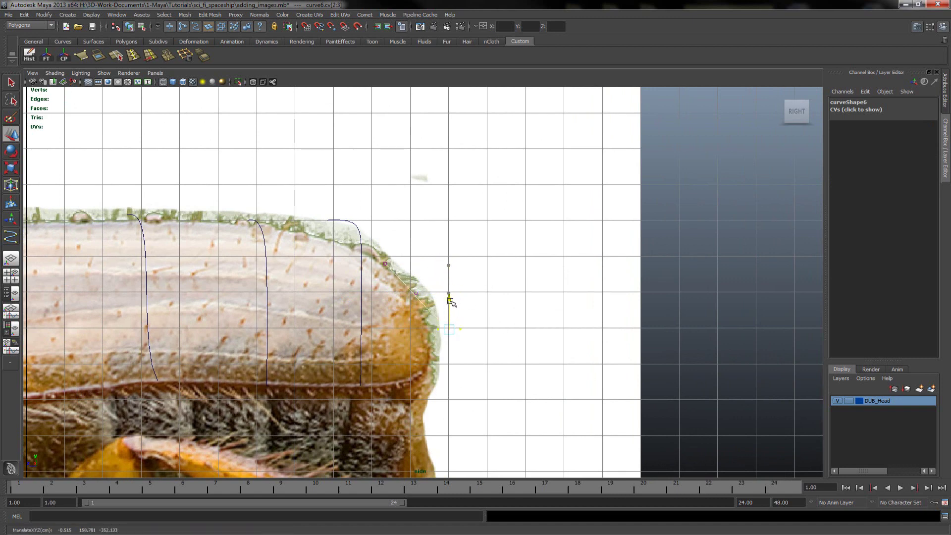
{"action": "mouse_move", "coordinate": [490, 372]}
{"action": "left_mouse_down"}
{"action": "mouse_move", "coordinate": [448, 337]}
{"action": "mouse_move", "coordinate": [460, 382]}
{"action": "mouse_move", "coordinate": [393, 384]}
{"action": "left_mouse_up"}
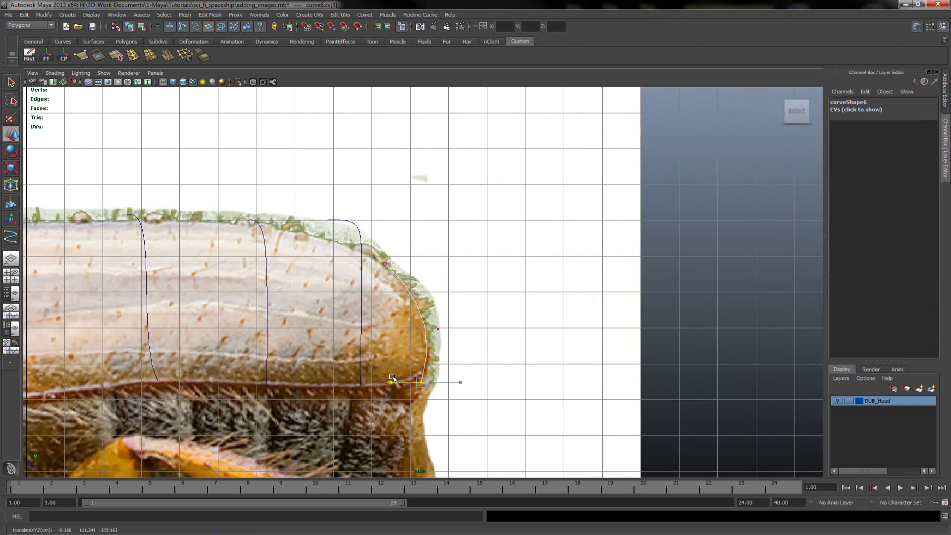
{"action": "mouse_move", "coordinate": [475, 355]}
{"action": "left_mouse_down"}
{"action": "mouse_move", "coordinate": [438, 320]}
{"action": "mouse_move", "coordinate": [420, 328]}
{"action": "left_mouse_up"}
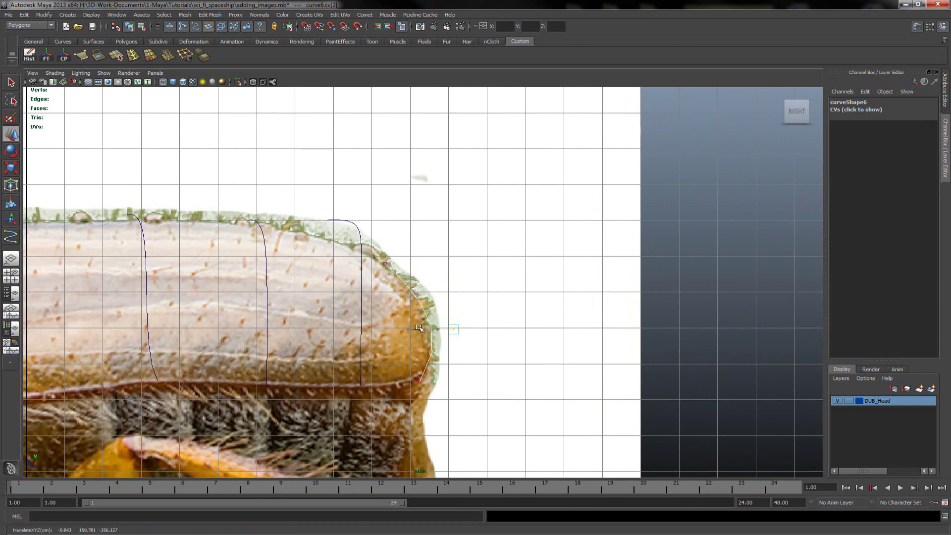
Lower curve5's top points onto the wing outline in the side view.
{"action": "left_click", "coordinate": [356, 224]}
{"action": "right_click_drag", "start_coordinate": [337, 232], "coordinate": [310, 234]}
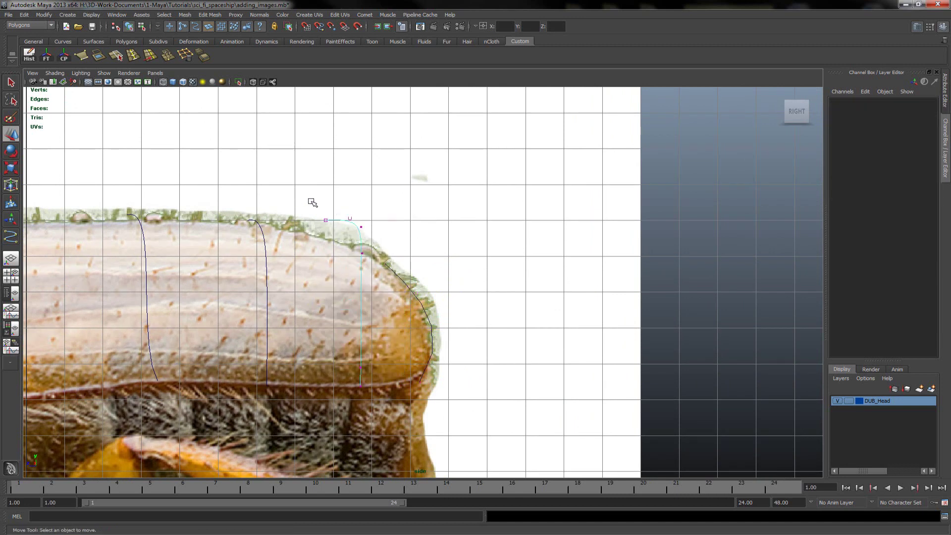
{"action": "left_click_drag", "start_coordinate": [311, 202], "coordinate": [372, 234]}
{"action": "left_click_drag", "start_coordinate": [343, 196], "coordinate": [375, 272]}
{"action": "left_click_drag", "start_coordinate": [345, 209], "coordinate": [353, 250]}
{"action": "left_click", "coordinate": [328, 245]}
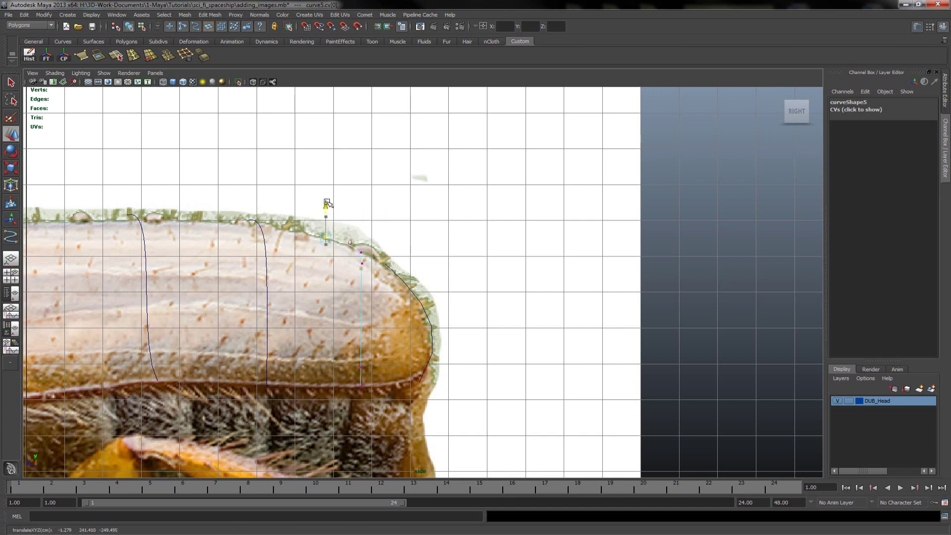
{"action": "scroll", "coordinate": [357, 276], "scroll_direction": "down", "scroll_amount": 1}
{"action": "middle_click_drag", "start_coordinate": [357, 276], "coordinate": [376, 269], "text": "alt"}
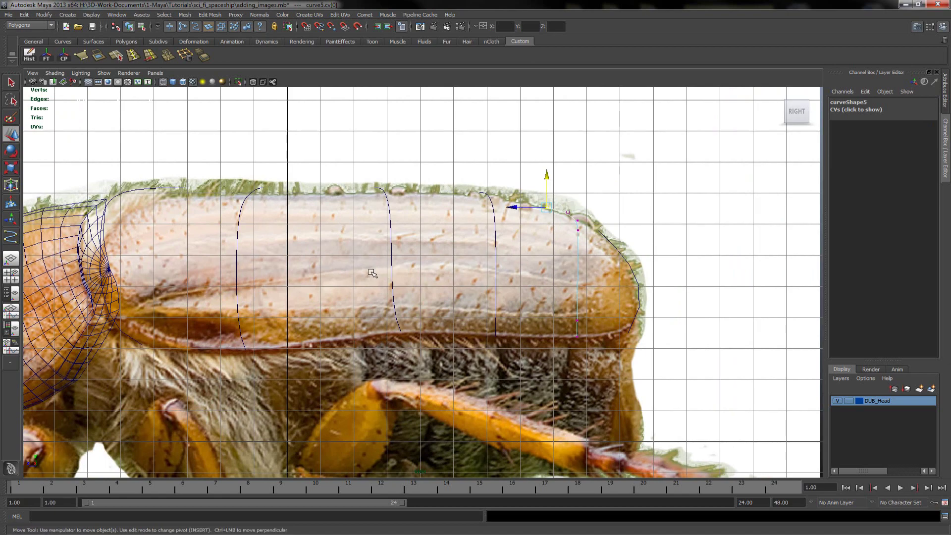
Orbit the perspective view to check the curves and return them to object mode.
{"action": "key", "text": "space"}
{"action": "key", "text": "space"}
{"action": "left_click_drag", "start_coordinate": [416, 292], "coordinate": [438, 293], "text": "alt"}
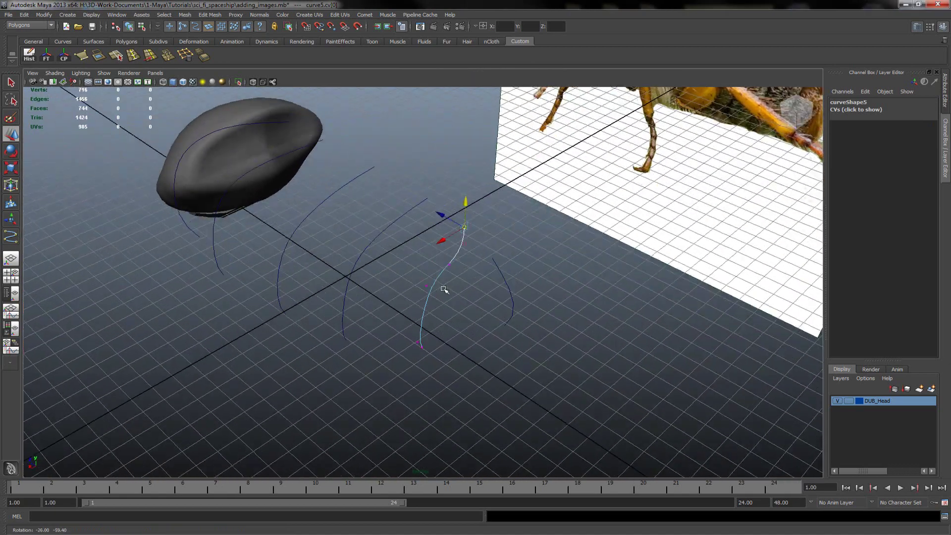
{"action": "key", "text": "q"}
{"action": "right_click_drag", "start_coordinate": [438, 293], "coordinate": [482, 269]}
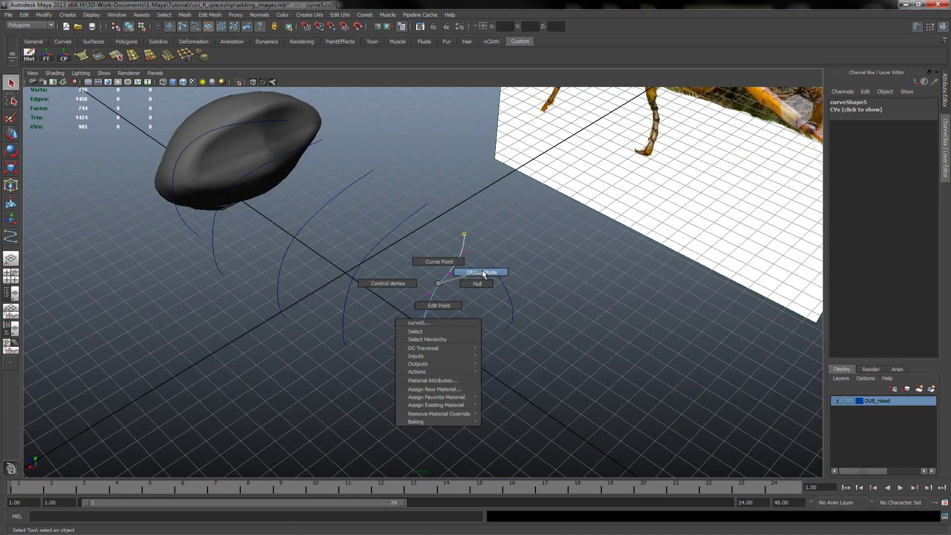
{"action": "left_click", "coordinate": [433, 319]}
{"action": "mouse_move", "coordinate": [433, 319]}
{"action": "left_mouse_down", "text": "alt"}
{"action": "mouse_move", "coordinate": [472, 309]}
{"action": "mouse_move", "coordinate": [443, 307]}
{"action": "left_mouse_up", "text": "alt"}
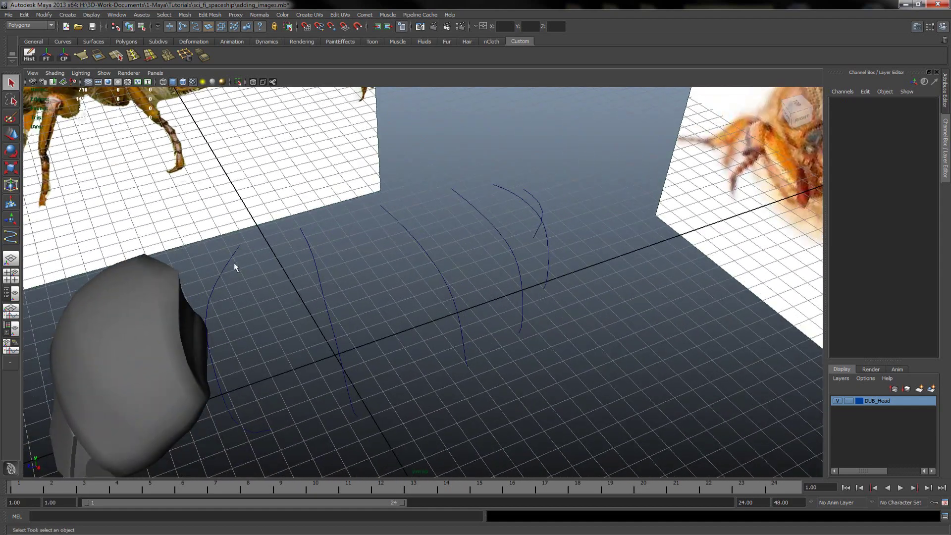
{"action": "mouse_move", "coordinate": [237, 270]}
{"action": "left_mouse_down", "text": "alt"}
{"action": "mouse_move", "coordinate": [357, 272]}
{"action": "mouse_move", "coordinate": [340, 312]}
{"action": "left_mouse_up", "text": "alt"}
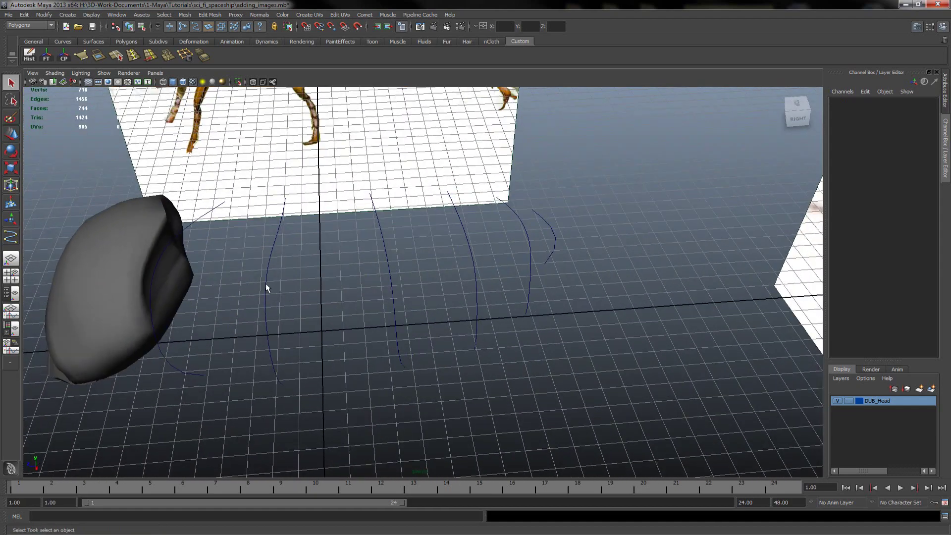
{"action": "mouse_move", "coordinate": [266, 283]}
{"action": "left_mouse_down", "text": "alt"}
{"action": "mouse_move", "coordinate": [270, 319]}
{"action": "mouse_move", "coordinate": [350, 300]}
{"action": "mouse_move", "coordinate": [339, 295]}
{"action": "left_mouse_up", "text": "alt"}
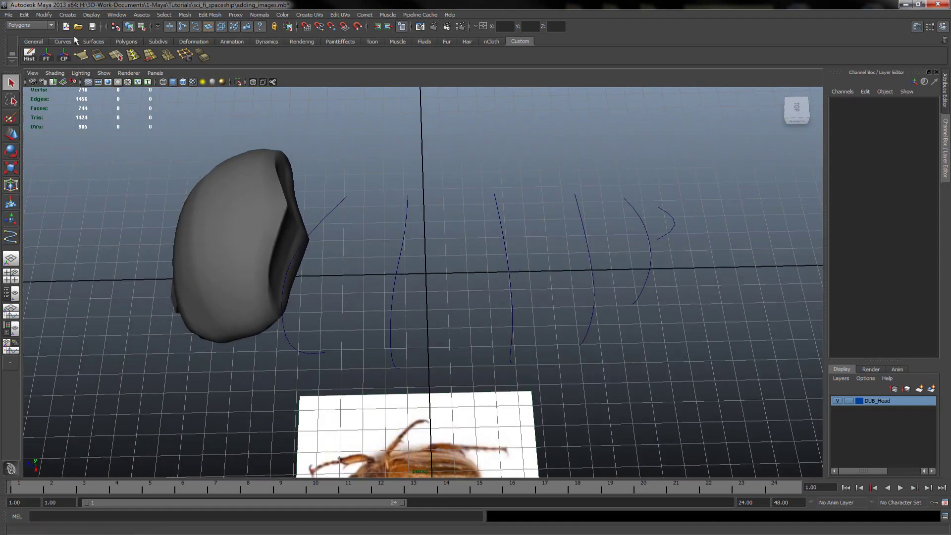
Switch the menu set to Surfaces and begin selecting the profile curves in order.
{"action": "left_click", "coordinate": [41, 25]}
{"action": "left_click", "coordinate": [30, 49]}
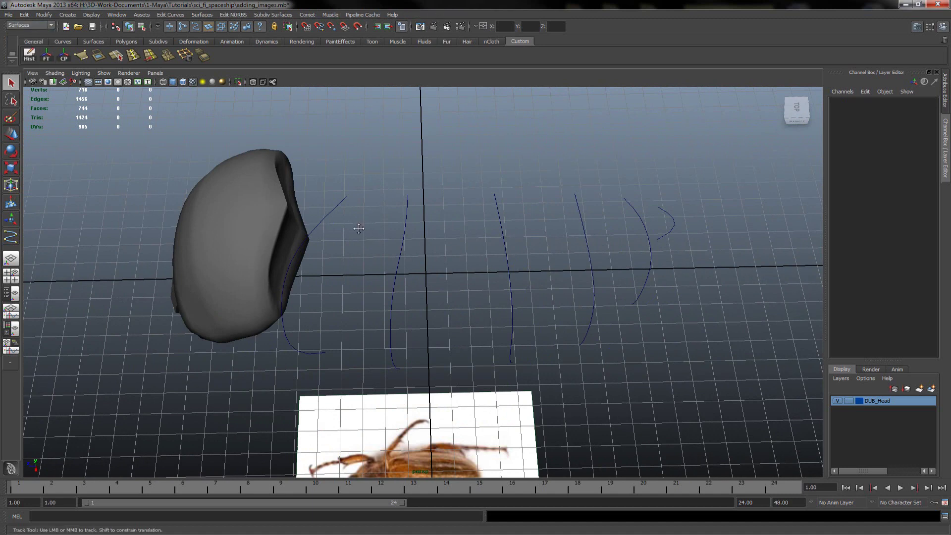
{"action": "middle_click_drag", "start_coordinate": [359, 228], "coordinate": [319, 233], "text": "alt"}
{"action": "mouse_move", "coordinate": [319, 233]}
{"action": "left_mouse_down", "text": "alt"}
{"action": "mouse_move", "coordinate": [303, 223]}
{"action": "mouse_move", "coordinate": [358, 252]}
{"action": "mouse_move", "coordinate": [438, 256]}
{"action": "left_mouse_up", "text": "alt"}
{"action": "left_click_drag", "start_coordinate": [518, 230], "coordinate": [520, 231], "text": "shift"}
{"action": "left_click_drag", "start_coordinate": [527, 186], "coordinate": [607, 214], "text": "shift"}
Pick the wing profile curves from front to back, check the order, then undo the last picks.
{"action": "left_click", "coordinate": [623, 199], "text": "shift"}
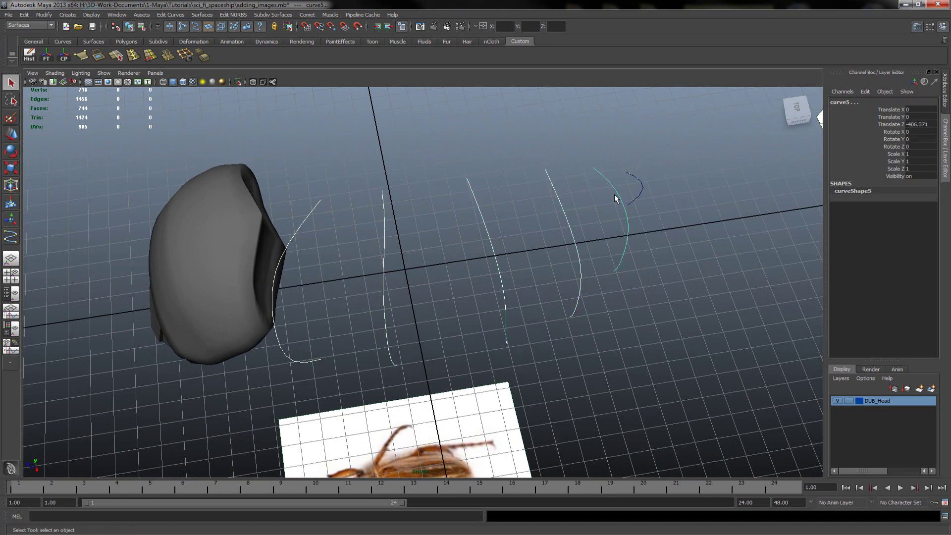
{"action": "left_click", "coordinate": [319, 228]}
{"action": "left_click", "coordinate": [386, 237], "text": "shift"}
{"action": "left_click", "coordinate": [490, 225], "text": "shift"}
{"action": "left_click", "coordinate": [564, 213], "text": "shift"}
{"action": "left_click", "coordinate": [608, 184], "text": "shift"}
{"action": "left_click", "coordinate": [641, 189], "text": "shift"}
{"action": "left_click_drag", "start_coordinate": [344, 221], "coordinate": [319, 190], "text": "alt"}
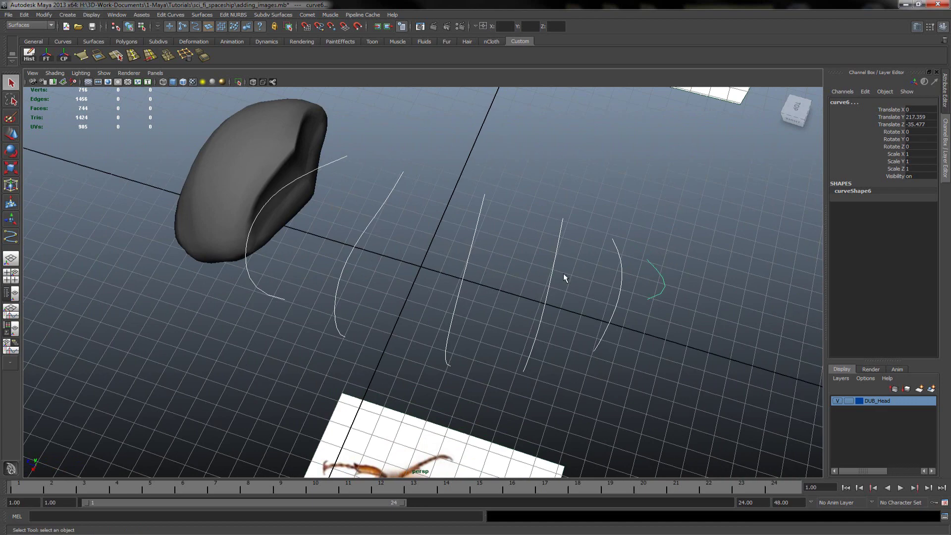
{"action": "mouse_move", "coordinate": [348, 249]}
{"action": "left_mouse_down", "text": "alt"}
{"action": "mouse_move", "coordinate": [424, 244]}
{"action": "mouse_move", "coordinate": [385, 251]}
{"action": "left_mouse_up", "text": "alt"}
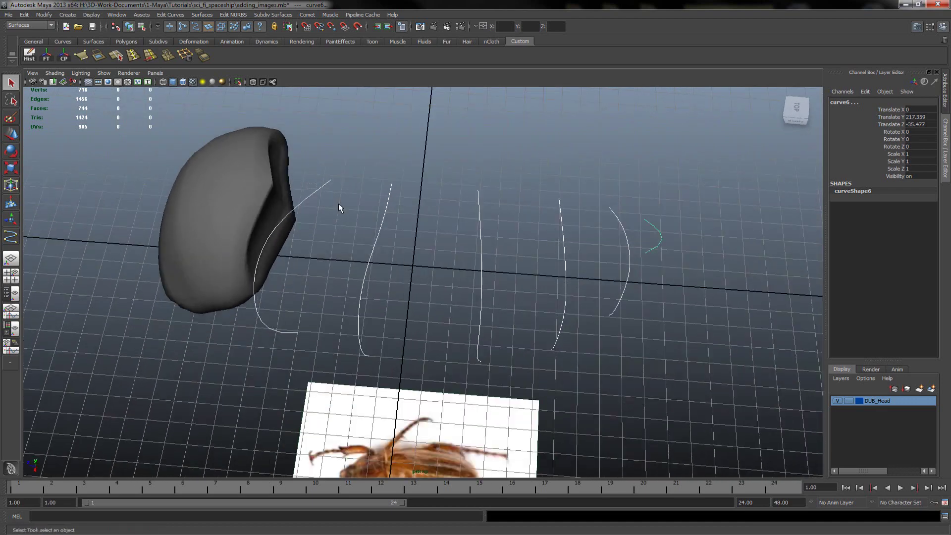
{"action": "key", "text": "ctrl+z"}
{"action": "key", "text": "ctrl+z"}
{"action": "key", "text": "ctrl+z"}
{"action": "key", "text": "ctrl+z"}
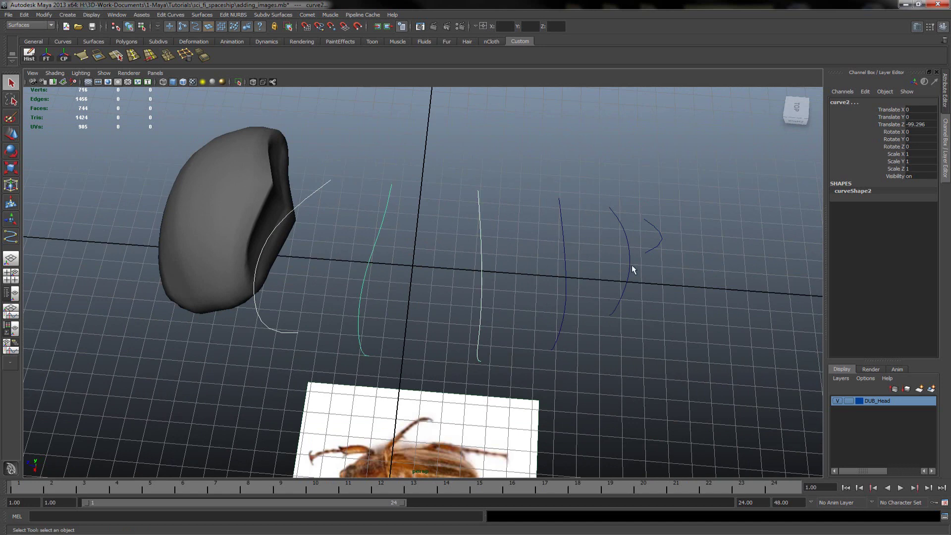
Re-add the fourth, fifth and rearmost profile curves and inspect the selection.
{"action": "left_click", "coordinate": [553, 270], "text": "shift"}
{"action": "left_click", "coordinate": [623, 233], "text": "shift"}
{"action": "left_click", "coordinate": [661, 237], "text": "shift"}
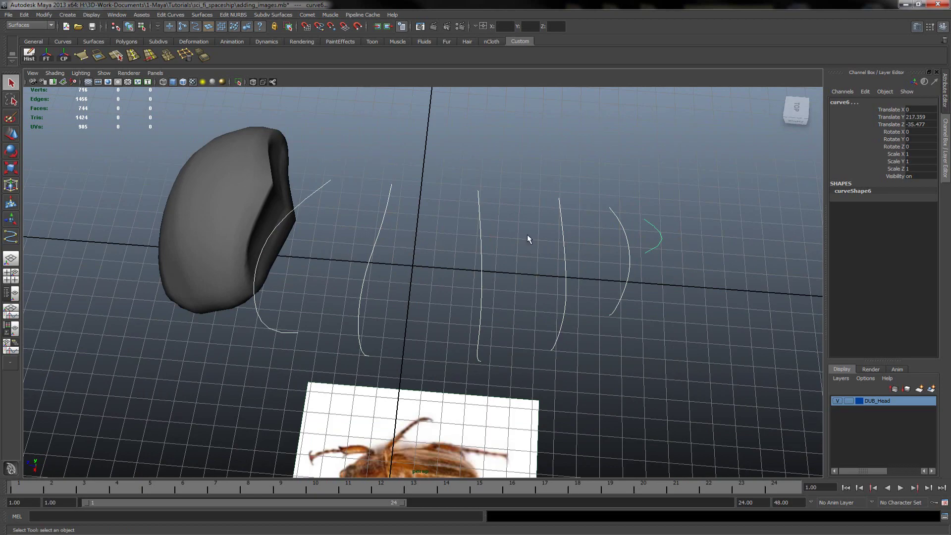
{"action": "mouse_move", "coordinate": [400, 275]}
{"action": "left_mouse_down", "text": "alt"}
{"action": "mouse_move", "coordinate": [435, 229]}
{"action": "mouse_move", "coordinate": [422, 291]}
{"action": "mouse_move", "coordinate": [424, 269]}
{"action": "left_mouse_up", "text": "alt"}
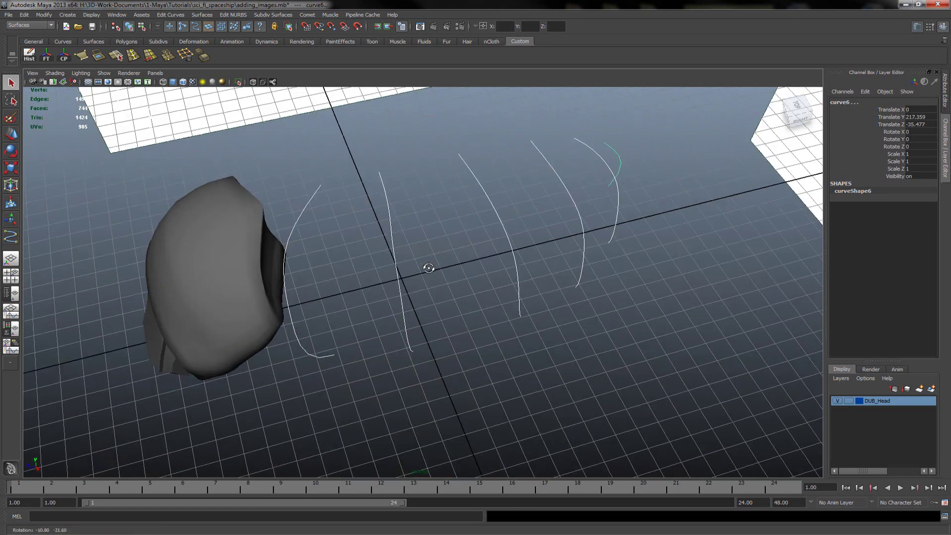
Reselect curve1 through curve6 in front-to-back order and bring up the Surfaces menu.
{"action": "left_click", "coordinate": [455, 277]}
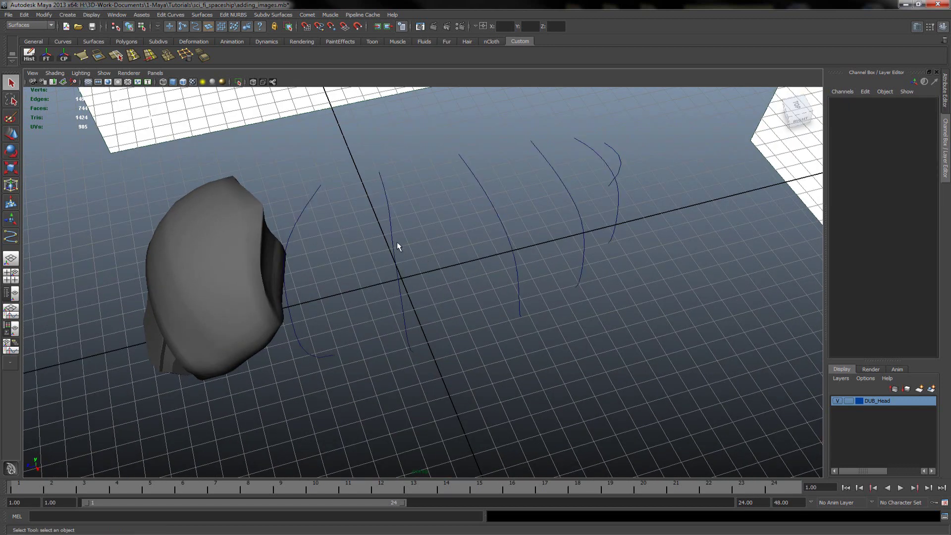
{"action": "left_click", "coordinate": [303, 213]}
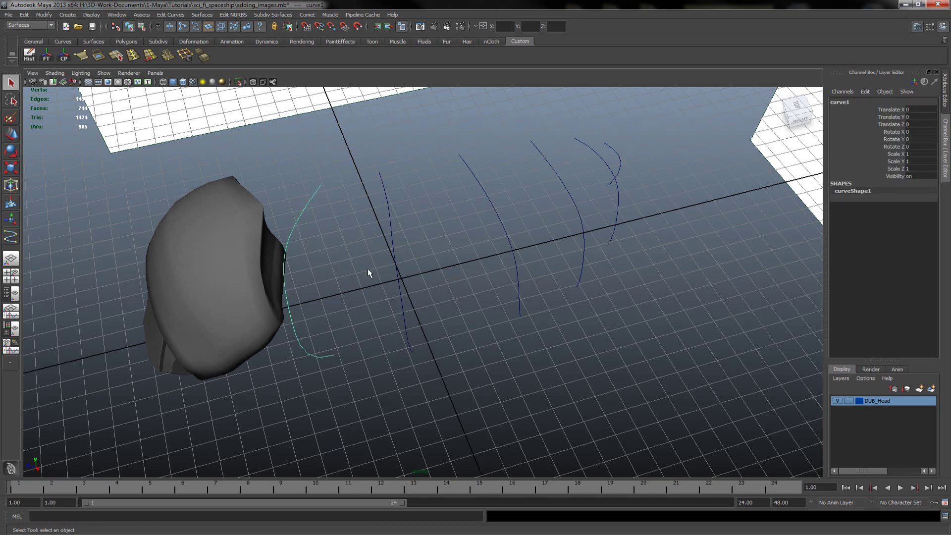
{"action": "left_click", "coordinate": [388, 228], "text": "shift"}
{"action": "left_click", "coordinate": [498, 235], "text": "shift"}
{"action": "left_click", "coordinate": [556, 175], "text": "shift"}
{"action": "left_click", "coordinate": [597, 162], "text": "shift"}
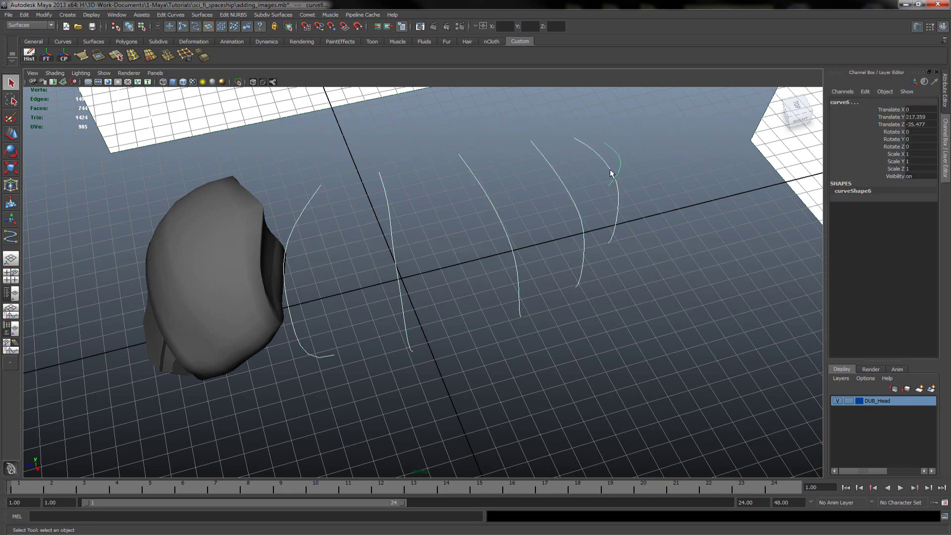
{"action": "mouse_move", "coordinate": [495, 260]}
{"action": "left_mouse_down", "text": "alt"}
{"action": "mouse_move", "coordinate": [465, 260]}
{"action": "mouse_move", "coordinate": [514, 270]}
{"action": "left_mouse_up", "text": "alt"}
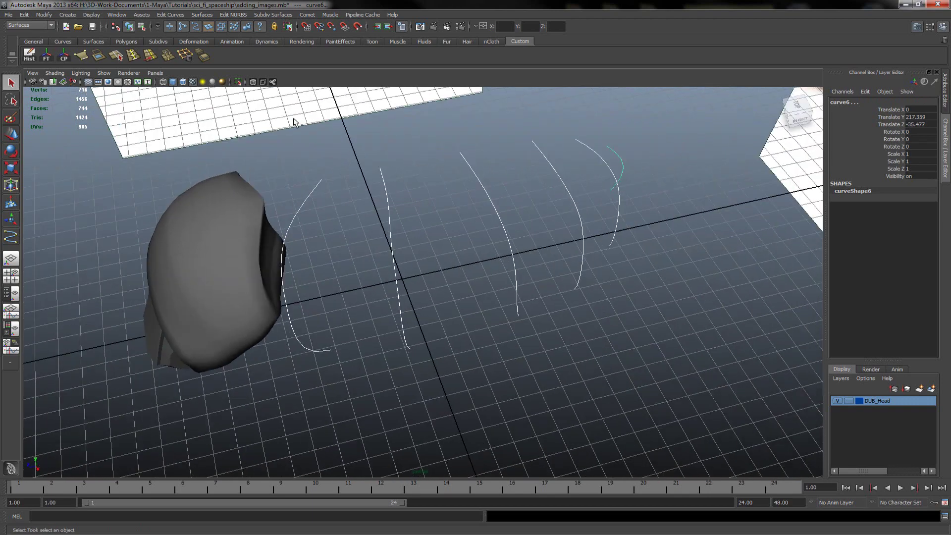
{"action": "left_click", "coordinate": [229, 15]}
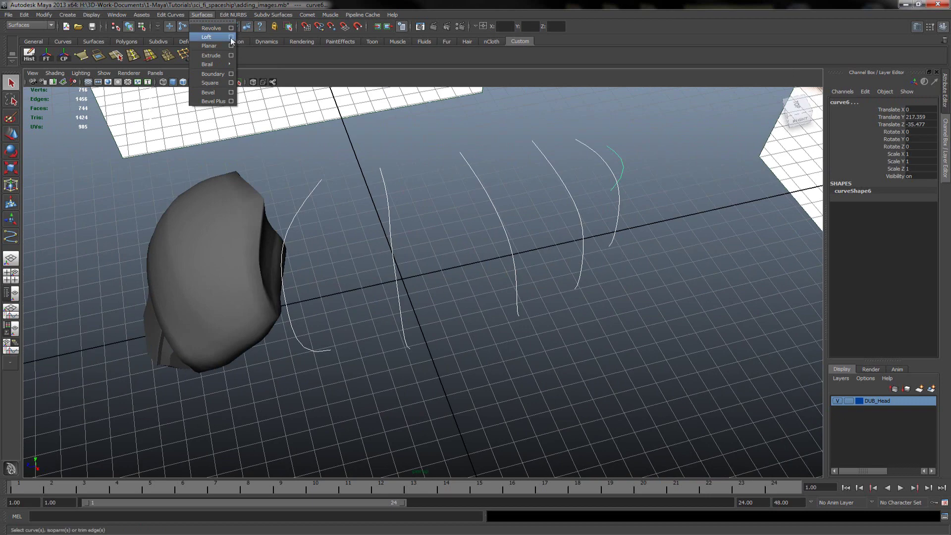
Loft a surface through the six selected profile curves and orbit around it.
{"action": "left_click", "coordinate": [204, 40]}
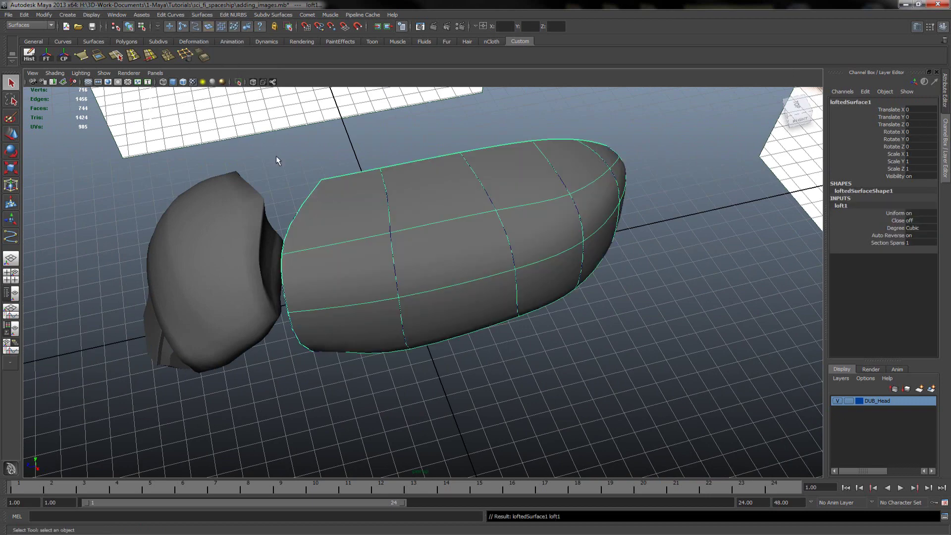
{"action": "mouse_move", "coordinate": [329, 168]}
{"action": "left_mouse_down", "text": "alt"}
{"action": "mouse_move", "coordinate": [276, 133]}
{"action": "mouse_move", "coordinate": [307, 119]}
{"action": "mouse_move", "coordinate": [275, 156]}
{"action": "left_mouse_up", "text": "alt"}
{"action": "right_click_drag", "start_coordinate": [276, 155], "coordinate": [343, 229], "text": "alt"}
{"action": "mouse_move", "coordinate": [342, 230]}
{"action": "left_mouse_down", "text": "alt"}
{"action": "mouse_move", "coordinate": [312, 202]}
{"action": "mouse_move", "coordinate": [410, 169]}
{"action": "mouse_move", "coordinate": [347, 162]}
{"action": "mouse_move", "coordinate": [425, 201]}
{"action": "mouse_move", "coordinate": [347, 190]}
{"action": "mouse_move", "coordinate": [374, 177]}
{"action": "mouse_move", "coordinate": [329, 174]}
{"action": "left_mouse_up", "text": "alt"}
Check the lofted surface against the beetle images in the side and perspective views.
{"action": "key", "text": "space"}
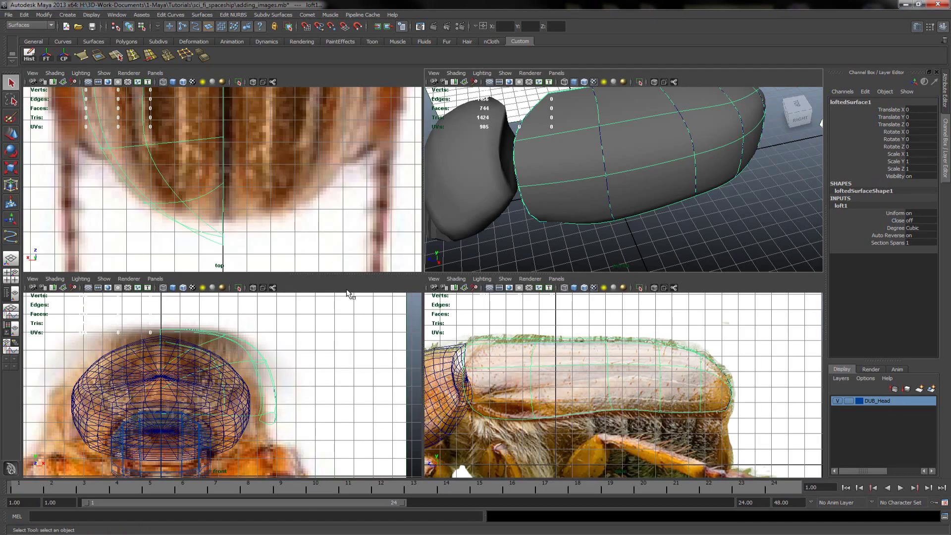
{"action": "key", "text": "space"}
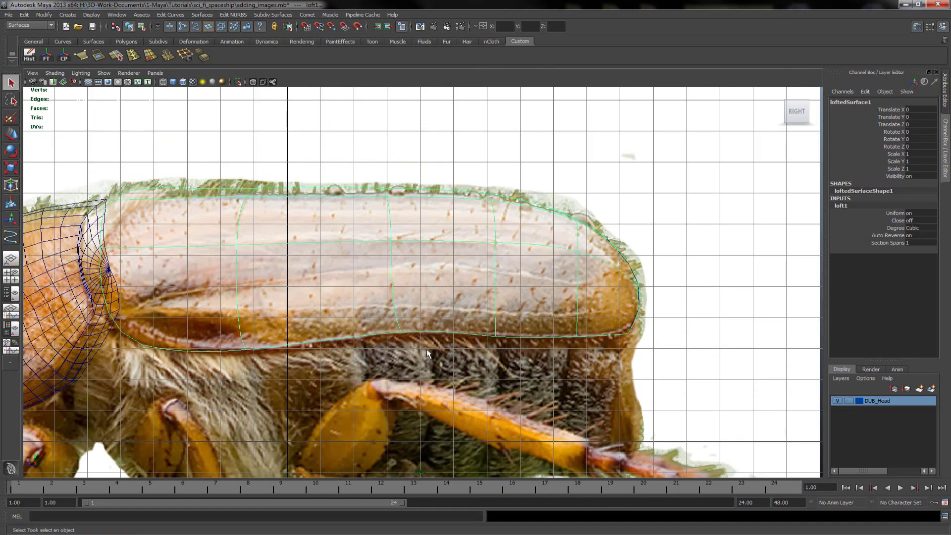
{"action": "scroll", "coordinate": [427, 348], "scroll_direction": "up", "scroll_amount": 3}
{"action": "middle_click_drag", "start_coordinate": [397, 316], "coordinate": [400, 319], "text": "alt"}
{"action": "scroll", "coordinate": [400, 319], "scroll_direction": "up", "scroll_amount": 2}
{"action": "key", "text": "space"}
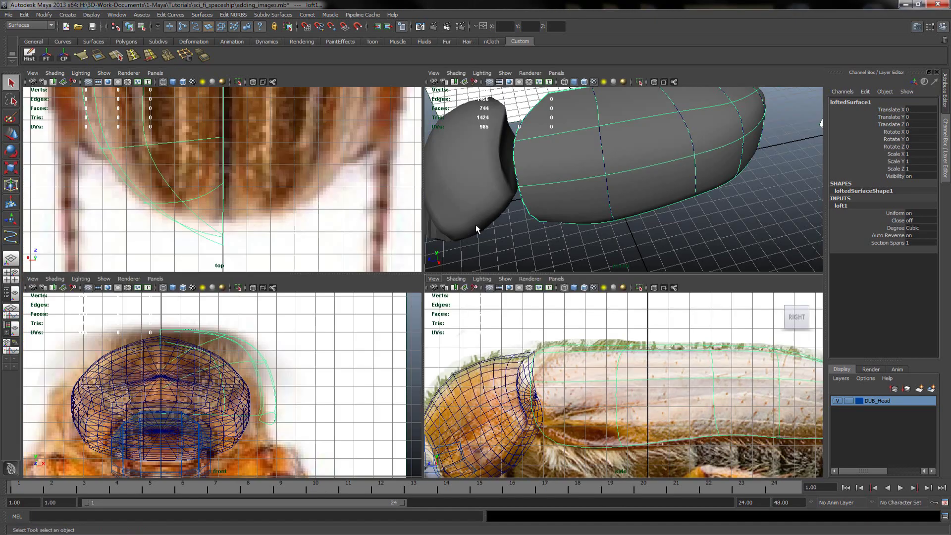
{"action": "key", "text": "space"}
{"action": "left_click_drag", "start_coordinate": [461, 272], "coordinate": [588, 287], "text": "alt"}
{"action": "middle_click_drag", "start_coordinate": [588, 287], "coordinate": [459, 339], "text": "alt"}
{"action": "scroll", "coordinate": [431, 334], "scroll_direction": "down", "scroll_amount": 3}
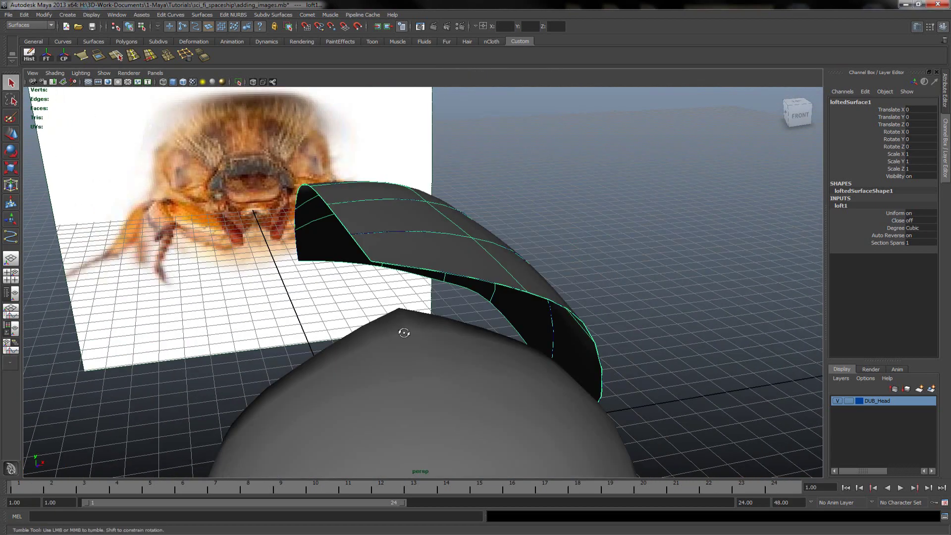
{"action": "left_click_drag", "start_coordinate": [403, 329], "coordinate": [448, 329], "text": "alt"}
Inspect the lofted surface against the beetle reference images from several angles.
{"action": "left_click", "coordinate": [65, 15]}
{"action": "mouse_move", "coordinate": [90, 28]}
{"action": "left_click_drag", "start_coordinate": [512, 395], "coordinate": [350, 347], "text": "alt"}
{"action": "right_click_drag", "start_coordinate": [349, 347], "coordinate": [437, 351], "text": "alt"}
{"action": "mouse_move", "coordinate": [437, 351]}
{"action": "left_mouse_down", "text": "alt"}
{"action": "mouse_move", "coordinate": [418, 277]}
{"action": "mouse_move", "coordinate": [406, 291]}
{"action": "mouse_move", "coordinate": [431, 276]}
{"action": "mouse_move", "coordinate": [375, 332]}
{"action": "left_mouse_up", "text": "alt"}
{"action": "mouse_move", "coordinate": [286, 292]}
{"action": "left_mouse_down", "text": "alt"}
{"action": "mouse_move", "coordinate": [376, 283]}
{"action": "mouse_move", "coordinate": [520, 297]}
{"action": "left_mouse_up", "text": "alt"}
{"action": "left_click_drag", "start_coordinate": [351, 312], "coordinate": [368, 302], "text": "alt"}
{"action": "mouse_move", "coordinate": [388, 268]}
{"action": "left_mouse_down", "text": "alt"}
{"action": "mouse_move", "coordinate": [522, 257]}
{"action": "mouse_move", "coordinate": [395, 272]}
{"action": "left_mouse_up", "text": "alt"}
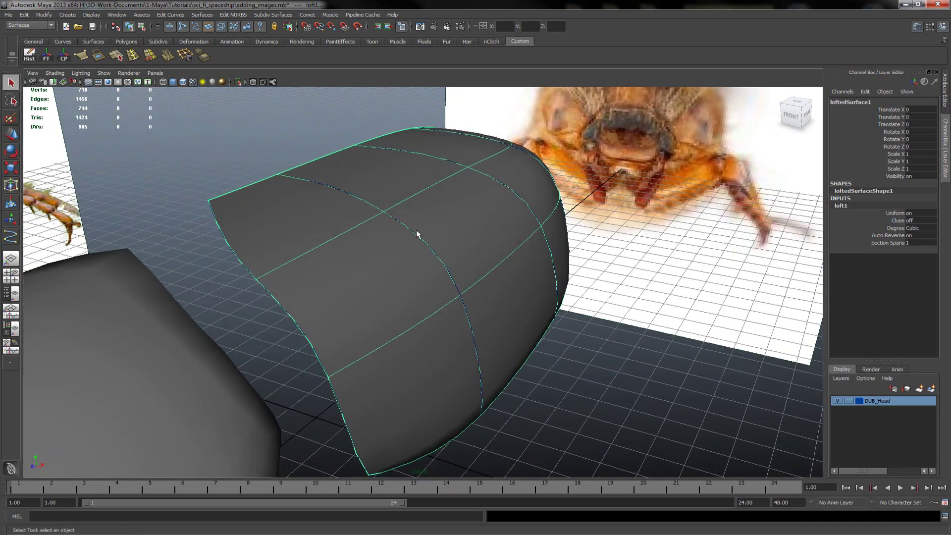
{"action": "right_click_drag", "start_coordinate": [416, 233], "coordinate": [386, 239]}
{"action": "mouse_move", "coordinate": [384, 246]}
{"action": "left_mouse_down", "text": "alt"}
{"action": "mouse_move", "coordinate": [420, 272]}
{"action": "mouse_move", "coordinate": [405, 273]}
{"action": "left_mouse_up", "text": "alt"}
{"action": "mouse_move", "coordinate": [311, 250]}
{"action": "left_mouse_down", "text": "alt"}
{"action": "mouse_move", "coordinate": [357, 263]}
{"action": "mouse_move", "coordinate": [365, 246]}
{"action": "mouse_move", "coordinate": [350, 263]}
{"action": "mouse_move", "coordinate": [335, 199]}
{"action": "left_mouse_up", "text": "alt"}
Select the second profile curve and view the surface's isoparms from the side.
{"action": "left_click", "coordinate": [341, 173]}
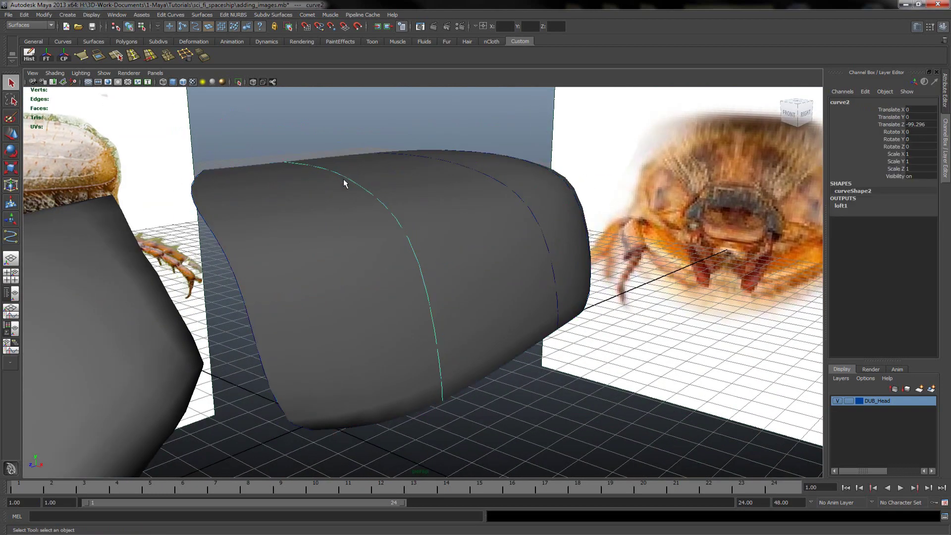
{"action": "left_click_drag", "start_coordinate": [385, 255], "coordinate": [543, 239], "text": "alt"}
{"action": "right_click_drag", "start_coordinate": [510, 231], "coordinate": [463, 226]}
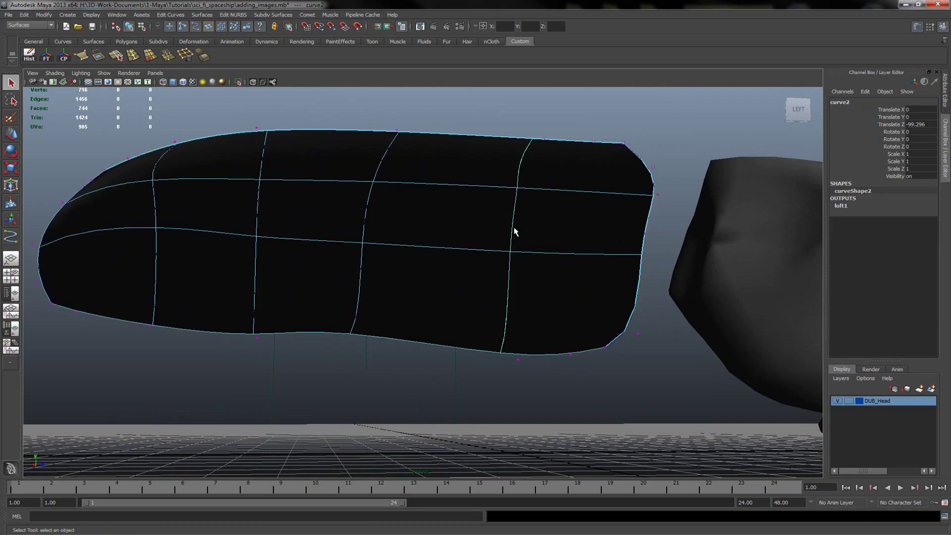
{"action": "mouse_move", "coordinate": [510, 229]}
{"action": "left_mouse_down", "text": "alt"}
{"action": "mouse_move", "coordinate": [444, 255]}
{"action": "mouse_move", "coordinate": [351, 261]}
{"action": "mouse_move", "coordinate": [360, 273]}
{"action": "left_mouse_up", "text": "alt"}
Trial-move a surface control point, undo it, and switch to the Persp/Outliner layout.
{"action": "left_click", "coordinate": [322, 183]}
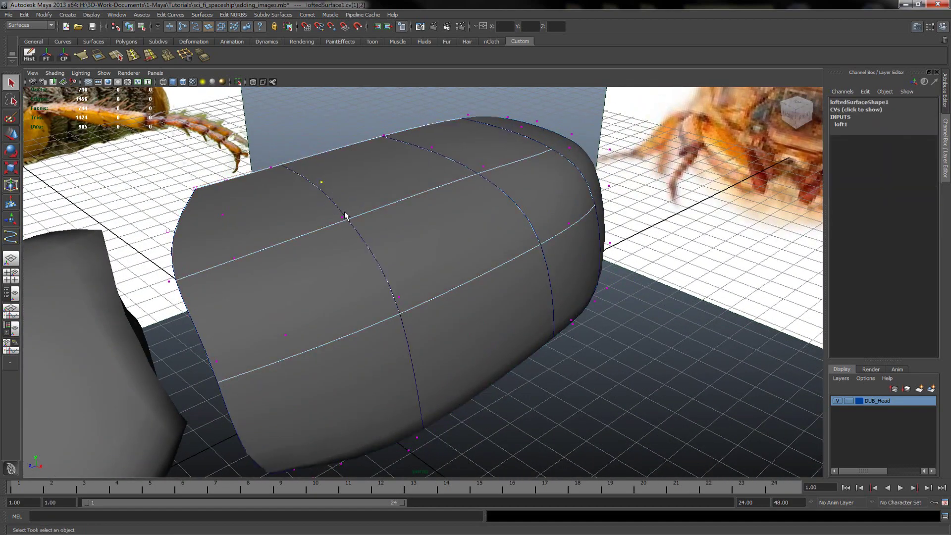
{"action": "key", "text": "w"}
{"action": "mouse_move", "coordinate": [320, 155]}
{"action": "left_mouse_down"}
{"action": "mouse_move", "coordinate": [318, 117]}
{"action": "mouse_move", "coordinate": [324, 237]}
{"action": "left_mouse_up"}
{"action": "key", "text": "ctrl+z"}
{"action": "key", "text": "ctrl+z"}
{"action": "key", "text": "ctrl+z"}
{"action": "key", "text": "q"}
{"action": "left_click", "coordinate": [386, 204]}
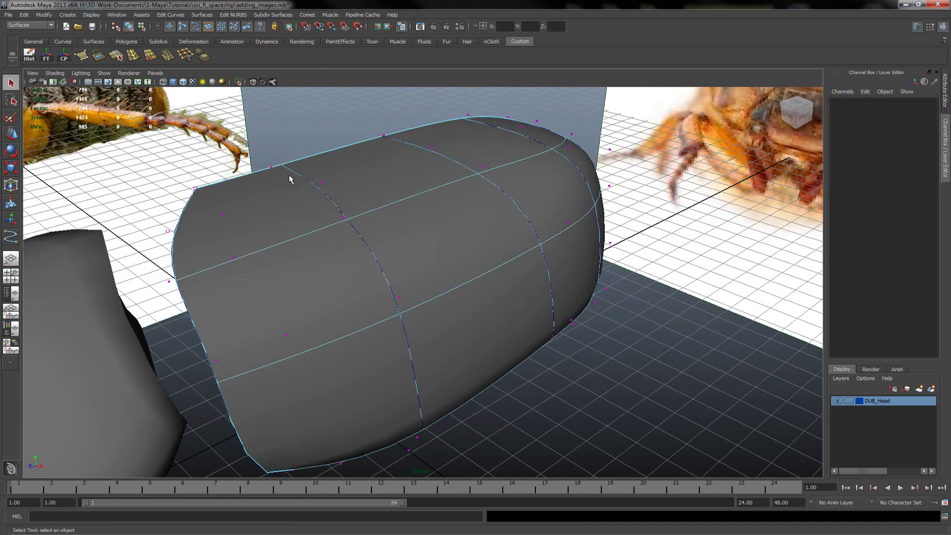
{"action": "left_click", "coordinate": [9, 294]}
Select curve1 and display its control vertices for editing.
{"action": "left_click", "coordinate": [68, 150]}
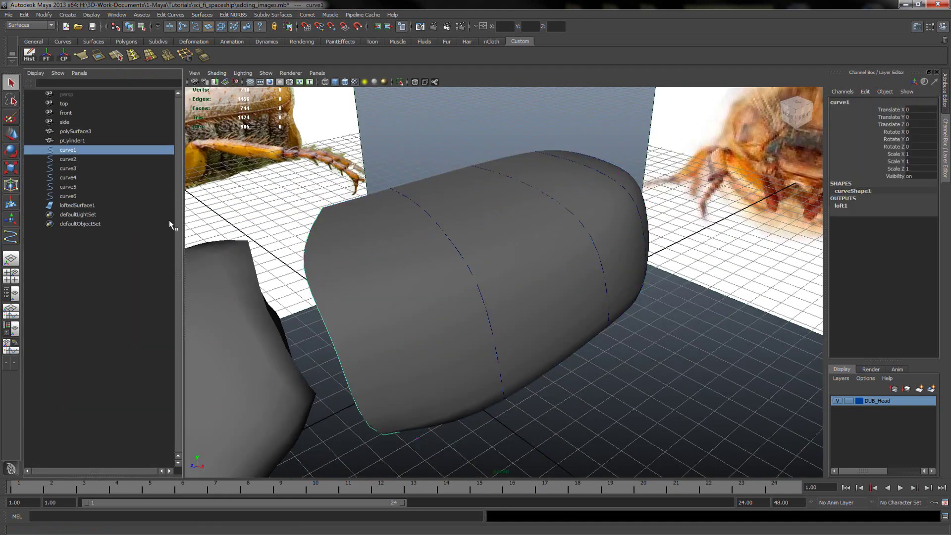
{"action": "left_click_drag", "start_coordinate": [223, 238], "coordinate": [382, 257], "text": "alt"}
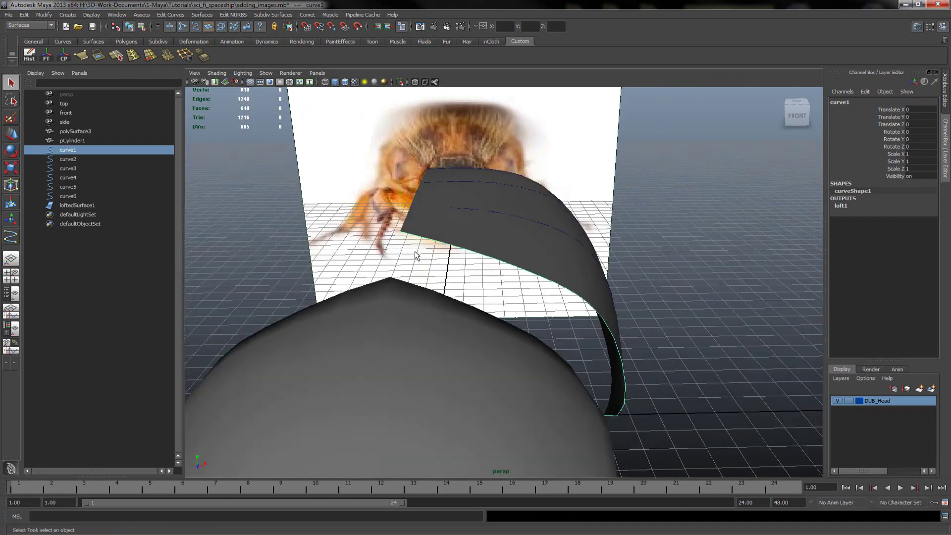
{"action": "right_click", "coordinate": [455, 247]}
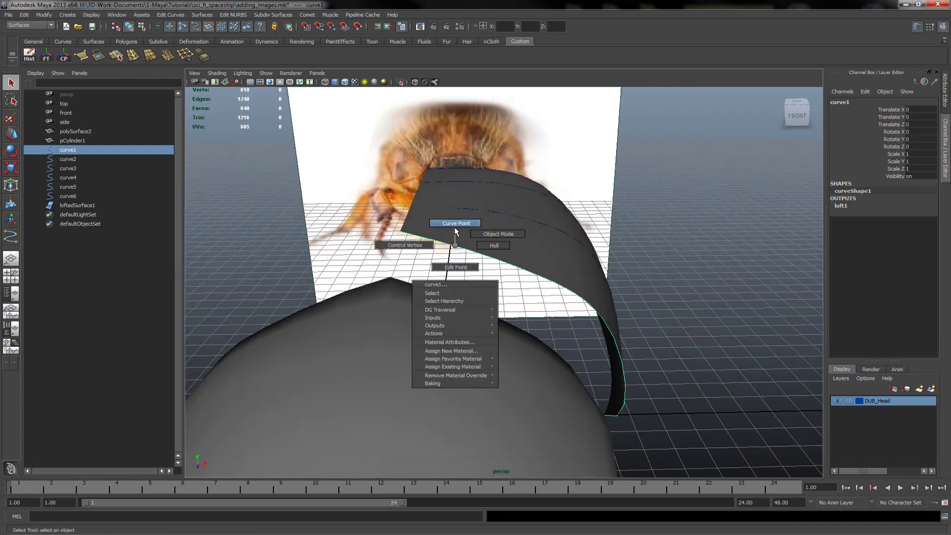
{"action": "left_click", "coordinate": [415, 247]}
{"action": "mouse_move", "coordinate": [410, 249]}
{"action": "left_mouse_down", "text": "alt"}
{"action": "mouse_move", "coordinate": [436, 249]}
{"action": "mouse_move", "coordinate": [420, 257]}
{"action": "mouse_move", "coordinate": [292, 236]}
{"action": "mouse_move", "coordinate": [362, 261]}
{"action": "left_mouse_up", "text": "alt"}
Lower a curve1 control vertex in Y, then undo a second sideways CV move.
{"action": "key", "text": "w"}
{"action": "mouse_move", "coordinate": [441, 208]}
{"action": "left_mouse_down"}
{"action": "mouse_move", "coordinate": [431, 272]}
{"action": "mouse_move", "coordinate": [437, 97]}
{"action": "mouse_move", "coordinate": [421, 307]}
{"action": "mouse_move", "coordinate": [462, 159]}
{"action": "mouse_move", "coordinate": [476, 218]}
{"action": "mouse_move", "coordinate": [569, 312]}
{"action": "mouse_move", "coordinate": [496, 300]}
{"action": "mouse_move", "coordinate": [547, 276]}
{"action": "left_mouse_up"}
{"action": "left_click", "coordinate": [606, 183]}
{"action": "mouse_move", "coordinate": [638, 188]}
{"action": "left_mouse_down"}
{"action": "mouse_move", "coordinate": [616, 183]}
{"action": "mouse_move", "coordinate": [722, 176]}
{"action": "mouse_move", "coordinate": [494, 198]}
{"action": "mouse_move", "coordinate": [277, 360]}
{"action": "mouse_move", "coordinate": [96, 335]}
{"action": "left_mouse_up"}
{"action": "key", "text": "ctrl+z"}
In the maximized front view, pull curve1's upper control vertex inward toward the head.
{"action": "left_click", "coordinate": [11, 276]}
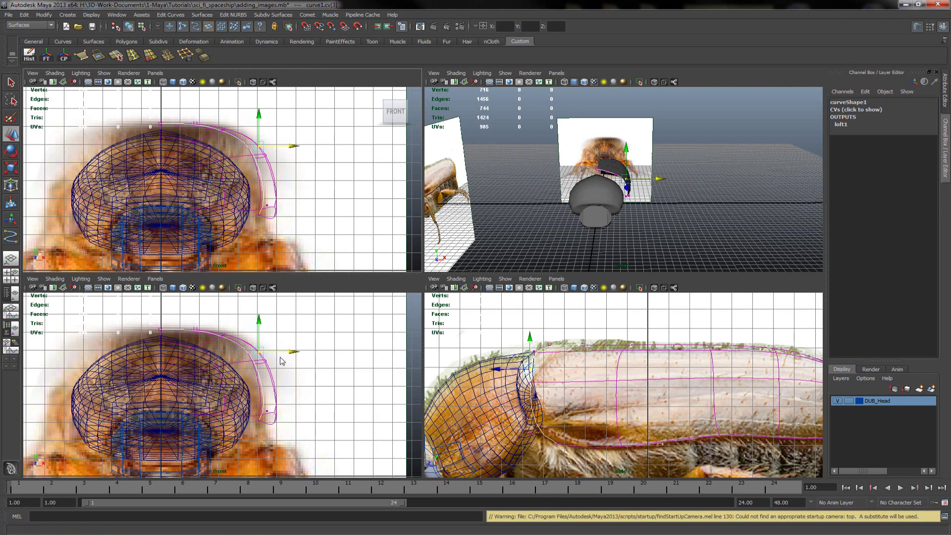
{"action": "key", "text": "space"}
{"action": "middle_click_drag", "start_coordinate": [385, 306], "coordinate": [398, 331], "text": "alt"}
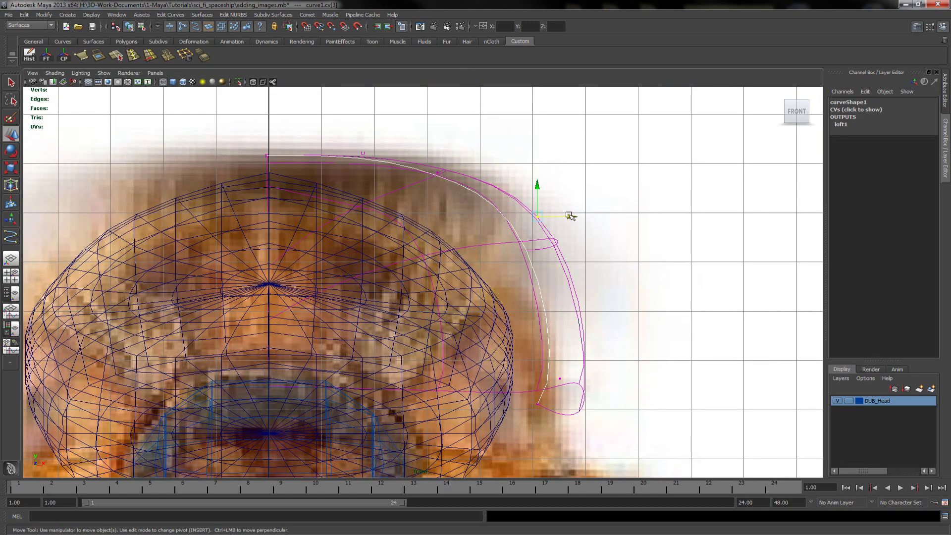
{"action": "left_click_drag", "start_coordinate": [569, 216], "coordinate": [507, 217]}
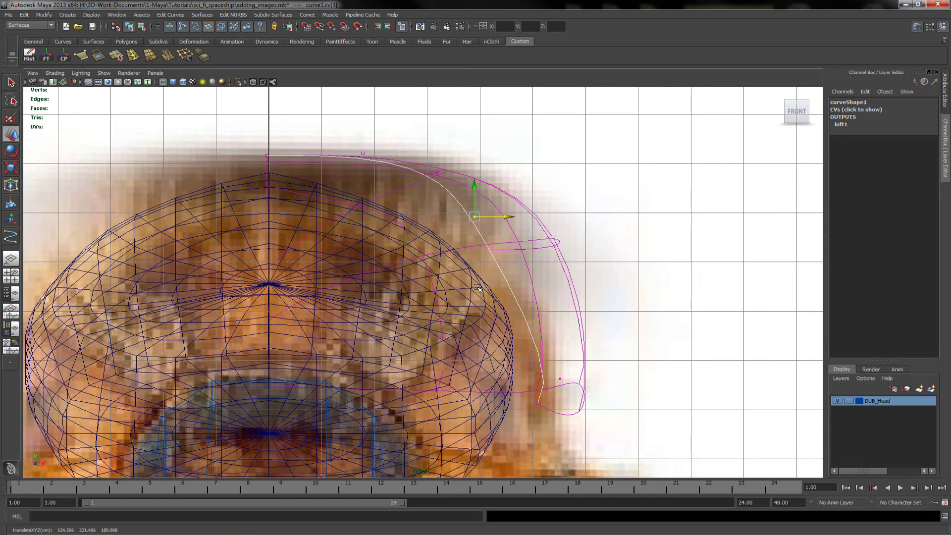
Inspect the loft in perspective, undo the extra curve edit, and return to object mode.
{"action": "key", "text": "space"}
{"action": "key", "text": "space"}
{"action": "mouse_move", "coordinate": [377, 277]}
{"action": "left_mouse_down", "text": "alt"}
{"action": "mouse_move", "coordinate": [439, 280]}
{"action": "mouse_move", "coordinate": [392, 310]}
{"action": "mouse_move", "coordinate": [383, 278]}
{"action": "left_mouse_up", "text": "alt"}
{"action": "scroll", "coordinate": [439, 280], "scroll_direction": "up", "scroll_amount": 3}
{"action": "right_click_drag", "start_coordinate": [382, 277], "coordinate": [569, 272], "text": "alt"}
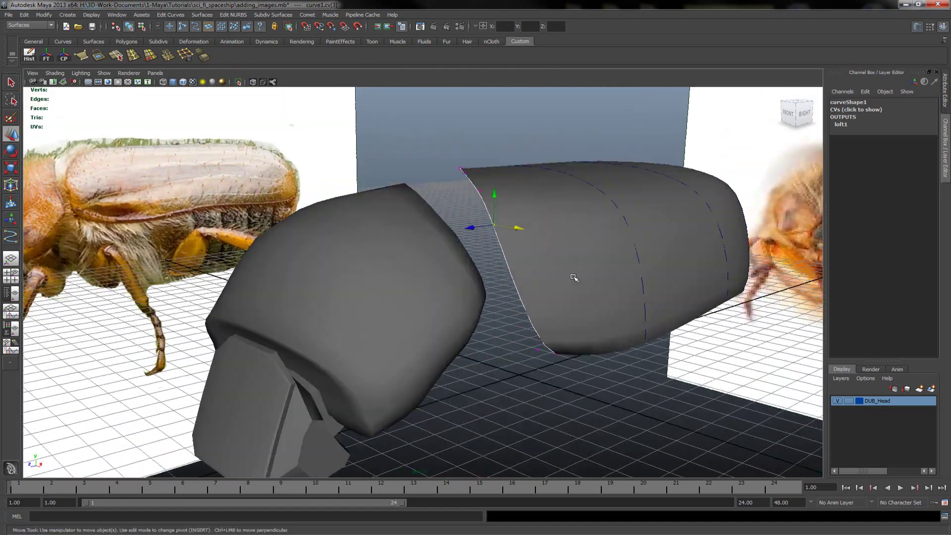
{"action": "mouse_move", "coordinate": [568, 272]}
{"action": "left_mouse_down", "text": "alt"}
{"action": "mouse_move", "coordinate": [380, 313]}
{"action": "mouse_move", "coordinate": [386, 297]}
{"action": "mouse_move", "coordinate": [391, 316]}
{"action": "left_mouse_up", "text": "alt"}
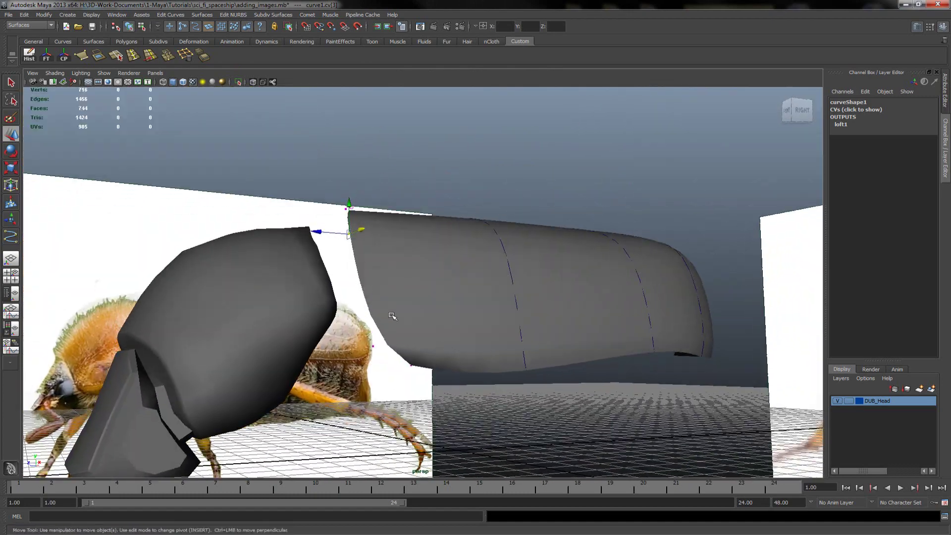
{"action": "left_click", "coordinate": [377, 368]}
{"action": "mouse_move", "coordinate": [378, 368]}
{"action": "left_mouse_down", "text": "alt"}
{"action": "mouse_move", "coordinate": [466, 380]}
{"action": "mouse_move", "coordinate": [454, 379]}
{"action": "mouse_move", "coordinate": [418, 314]}
{"action": "mouse_move", "coordinate": [384, 357]}
{"action": "left_mouse_up", "text": "alt"}
{"action": "key", "text": "ctrl+z"}
{"action": "key", "text": "ctrl+z"}
{"action": "left_click_drag", "start_coordinate": [432, 304], "coordinate": [434, 282], "text": "alt"}
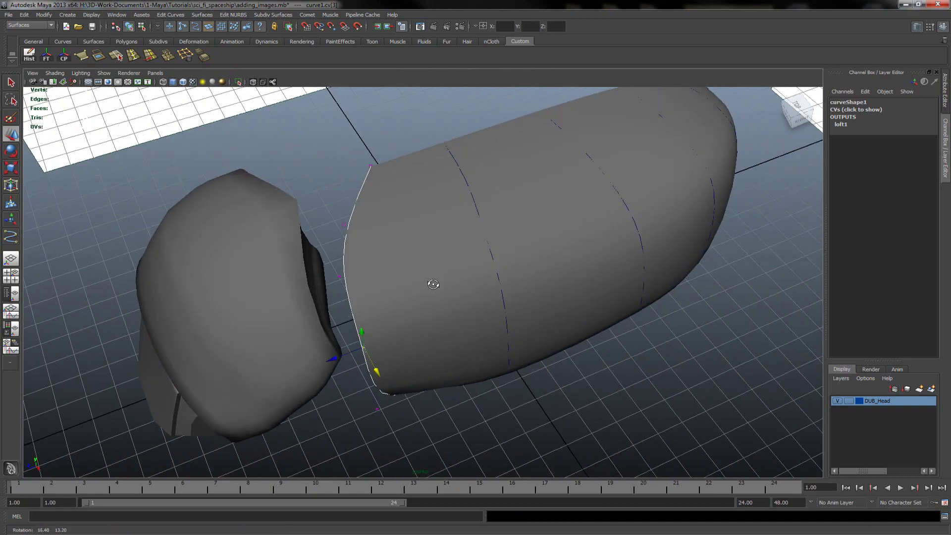
{"action": "key", "text": "q"}
{"action": "right_click_drag", "start_coordinate": [382, 276], "coordinate": [436, 268]}
Select curve1 through curve6 in the Outliner and delete them.
{"action": "left_click", "coordinate": [437, 272]}
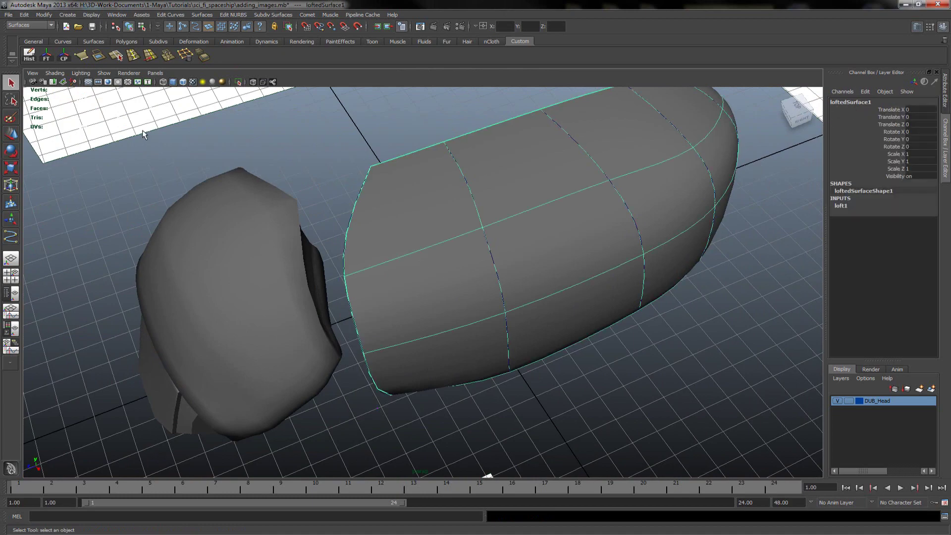
{"action": "mouse_move", "coordinate": [310, 224]}
{"action": "left_mouse_down", "text": "alt"}
{"action": "mouse_move", "coordinate": [435, 197]}
{"action": "mouse_move", "coordinate": [374, 225]}
{"action": "left_mouse_up", "text": "alt"}
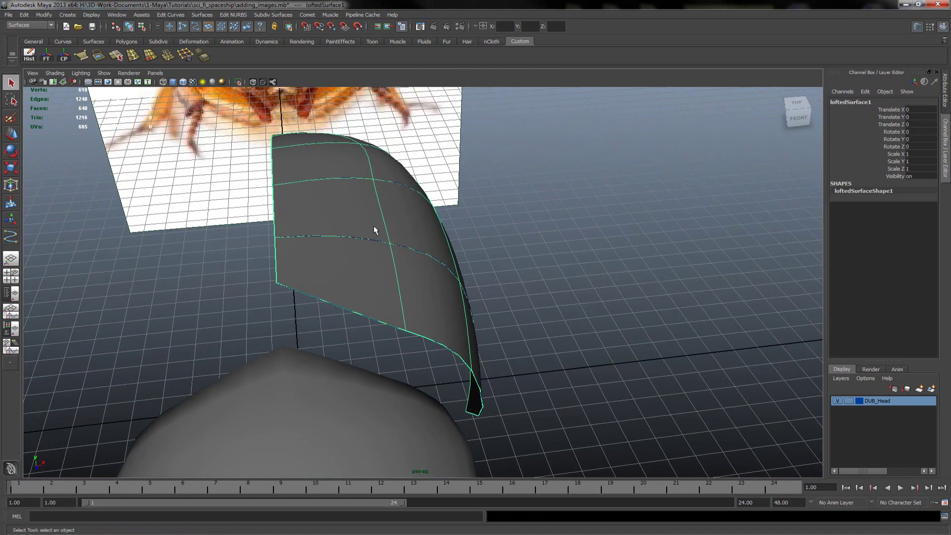
{"action": "left_click", "coordinate": [11, 293]}
{"action": "left_click", "coordinate": [62, 150]}
{"action": "left_click", "coordinate": [72, 194], "text": "shift"}
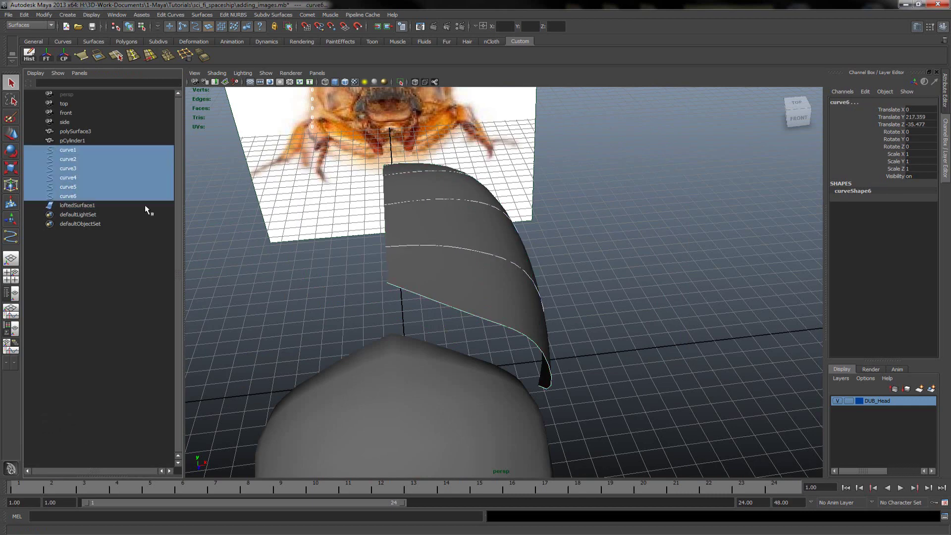
{"action": "key", "text": "Delete"}
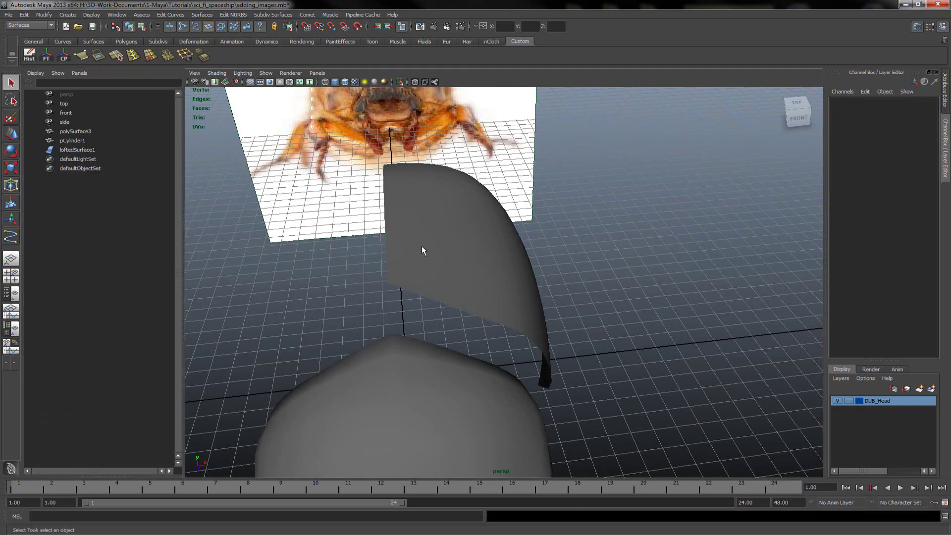
Select loftedSurface1 and frame it over the beetle image in the maximized side view.
{"action": "left_click", "coordinate": [423, 250]}
{"action": "left_click", "coordinate": [11, 259]}
{"action": "left_click_drag", "start_coordinate": [281, 280], "coordinate": [159, 249], "text": "alt"}
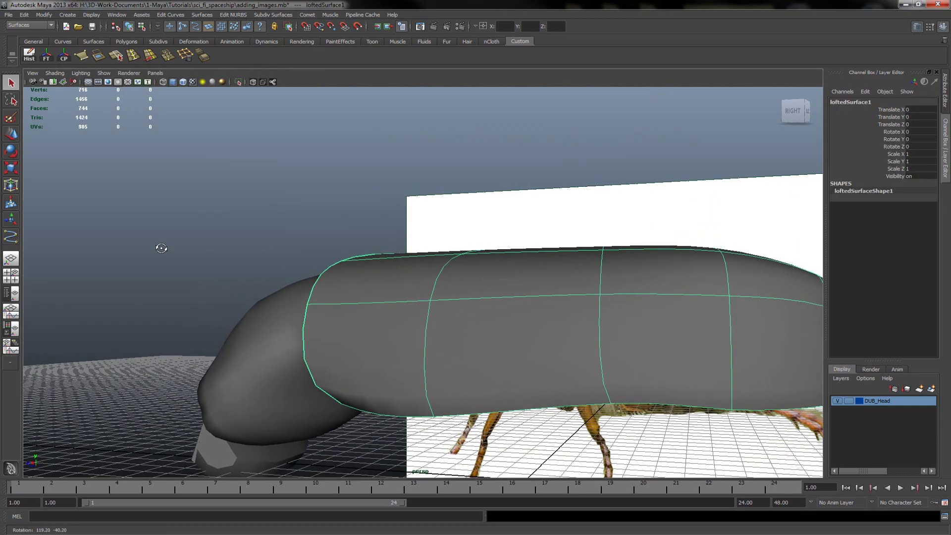
{"action": "right_click_drag", "start_coordinate": [160, 249], "coordinate": [322, 292], "text": "alt"}
{"action": "mouse_move", "coordinate": [322, 292]}
{"action": "left_mouse_down", "text": "alt"}
{"action": "mouse_move", "coordinate": [162, 264]}
{"action": "mouse_move", "coordinate": [294, 265]}
{"action": "left_mouse_up", "text": "alt"}
{"action": "key", "text": "space"}
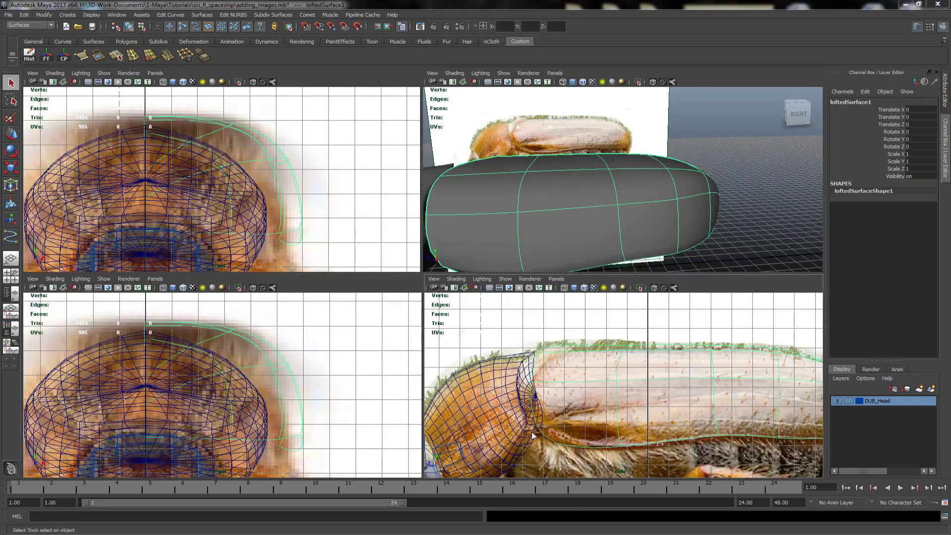
{"action": "key", "text": "space"}
{"action": "middle_click_drag", "start_coordinate": [479, 372], "coordinate": [377, 371], "text": "alt"}
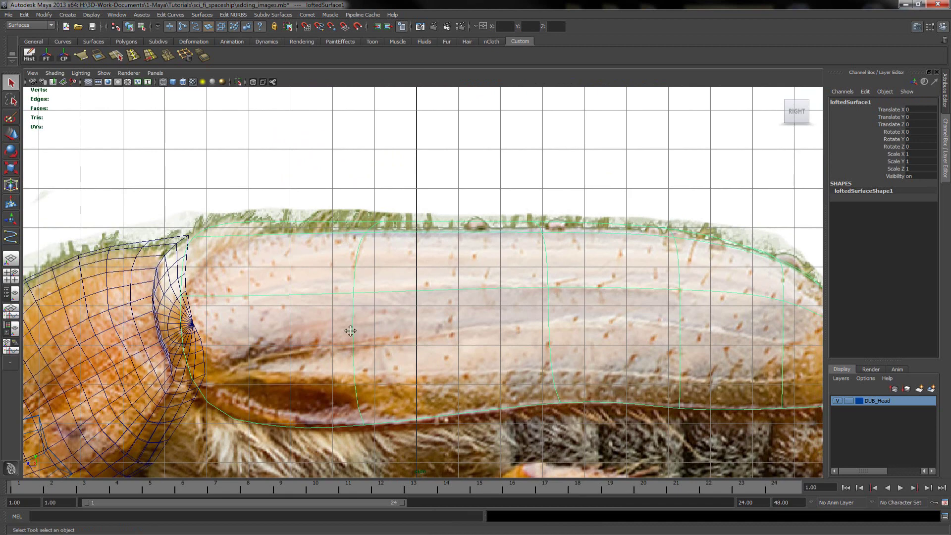
{"action": "middle_click_drag", "start_coordinate": [206, 242], "coordinate": [371, 277], "text": "alt"}
Move the wing's front-end control vertices onto the beetle's wing outline in side view.
{"action": "right_click_drag", "start_coordinate": [383, 270], "coordinate": [358, 273]}
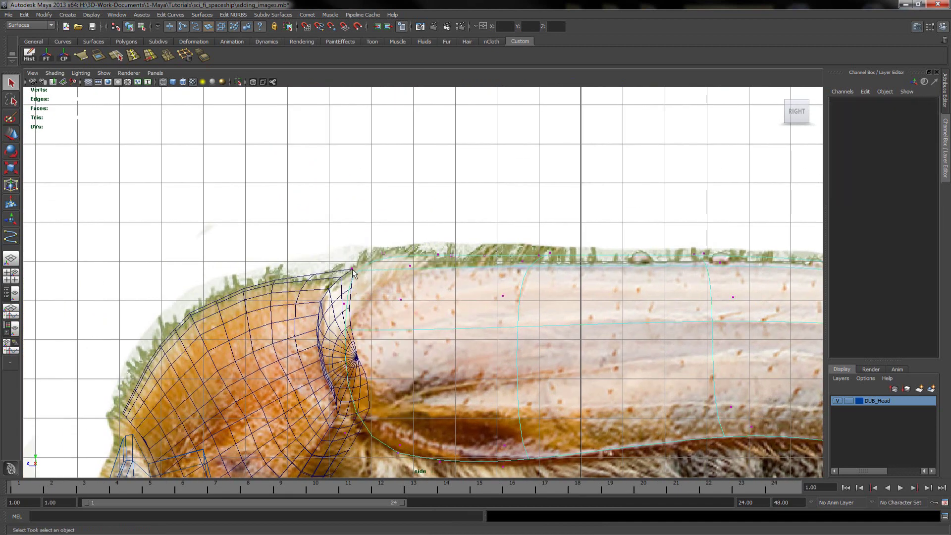
{"action": "left_click_drag", "start_coordinate": [372, 301], "coordinate": [369, 300]}
{"action": "key", "text": "w"}
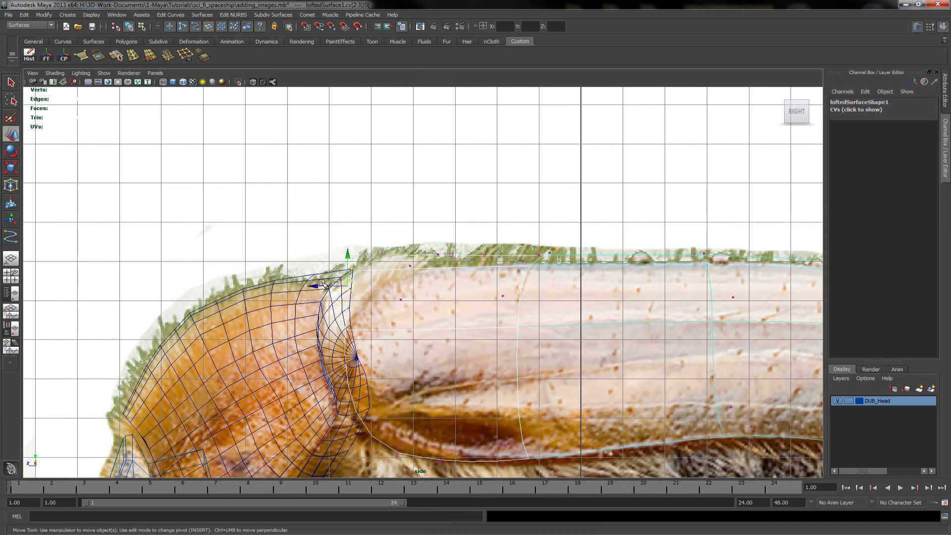
{"action": "left_click_drag", "start_coordinate": [322, 283], "coordinate": [327, 286]}
{"action": "mouse_move", "coordinate": [347, 234]}
{"action": "left_mouse_down"}
{"action": "mouse_move", "coordinate": [391, 261]}
{"action": "mouse_move", "coordinate": [385, 270]}
{"action": "left_mouse_up"}
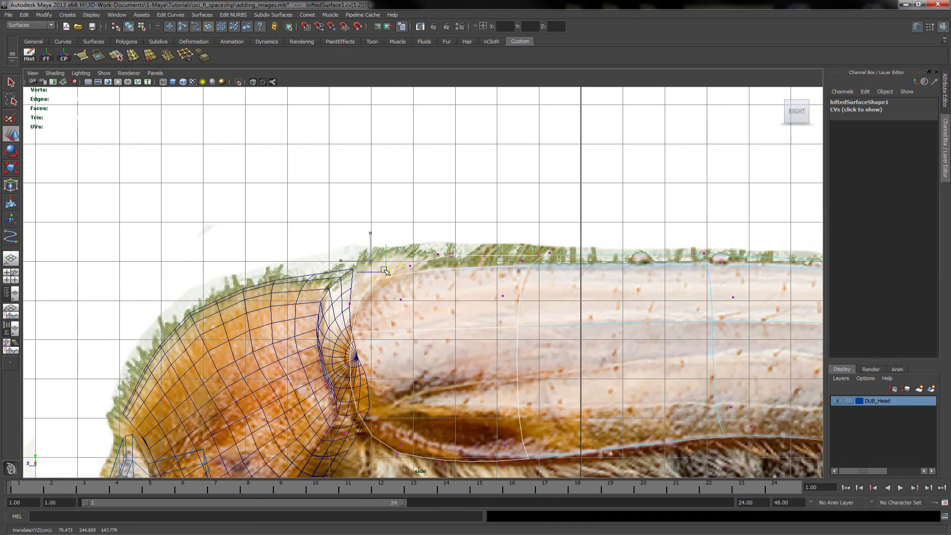
{"action": "left_click", "coordinate": [443, 258]}
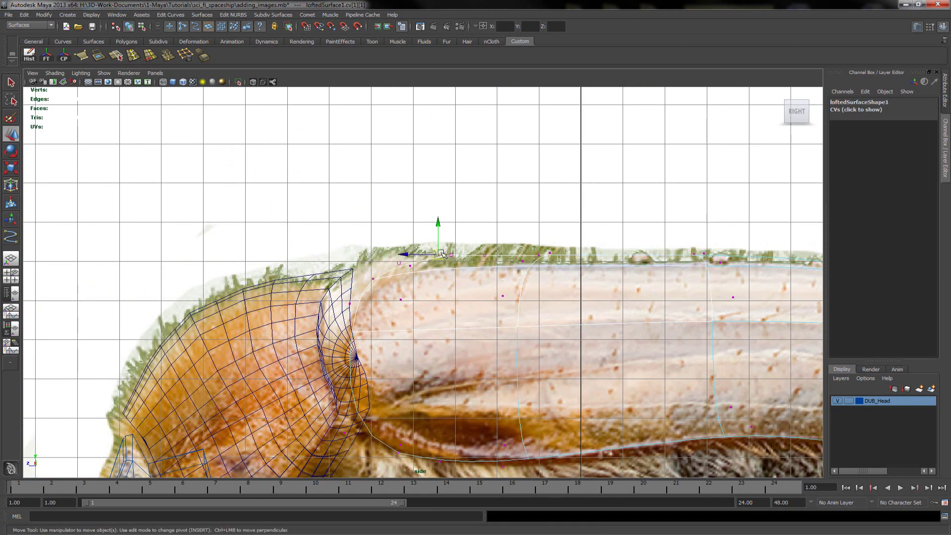
{"action": "mouse_move", "coordinate": [448, 260]}
{"action": "left_mouse_down"}
{"action": "mouse_move", "coordinate": [457, 258]}
{"action": "mouse_move", "coordinate": [464, 305]}
{"action": "mouse_move", "coordinate": [401, 327]}
{"action": "left_mouse_up"}
{"action": "left_click", "coordinate": [452, 255]}
Return to the perspective view in object mode, deselect the wing, and inspect it.
{"action": "scroll", "coordinate": [435, 314], "scroll_direction": "down", "scroll_amount": 2}
{"action": "key", "text": "space"}
{"action": "key", "text": "space"}
{"action": "key", "text": "q"}
{"action": "right_click_drag", "start_coordinate": [363, 328], "coordinate": [406, 320]}
{"action": "mouse_move", "coordinate": [406, 320]}
{"action": "left_mouse_down", "text": "alt"}
{"action": "mouse_move", "coordinate": [177, 337]}
{"action": "mouse_move", "coordinate": [389, 328]}
{"action": "mouse_move", "coordinate": [478, 252]}
{"action": "left_mouse_up", "text": "alt"}
{"action": "left_click", "coordinate": [227, 329]}
{"action": "middle_click_drag", "start_coordinate": [461, 271], "coordinate": [350, 330], "text": "alt"}
{"action": "mouse_move", "coordinate": [333, 336]}
{"action": "left_mouse_down", "text": "alt"}
{"action": "mouse_move", "coordinate": [450, 302]}
{"action": "mouse_move", "coordinate": [505, 307]}
{"action": "mouse_move", "coordinate": [323, 326]}
{"action": "mouse_move", "coordinate": [474, 329]}
{"action": "mouse_move", "coordinate": [533, 246]}
{"action": "mouse_move", "coordinate": [336, 317]}
{"action": "left_mouse_up", "text": "alt"}
Select loftedSurface1 and open the NURBS to Polygons conversion options.
{"action": "left_click_drag", "start_coordinate": [488, 267], "coordinate": [415, 304], "text": "alt"}
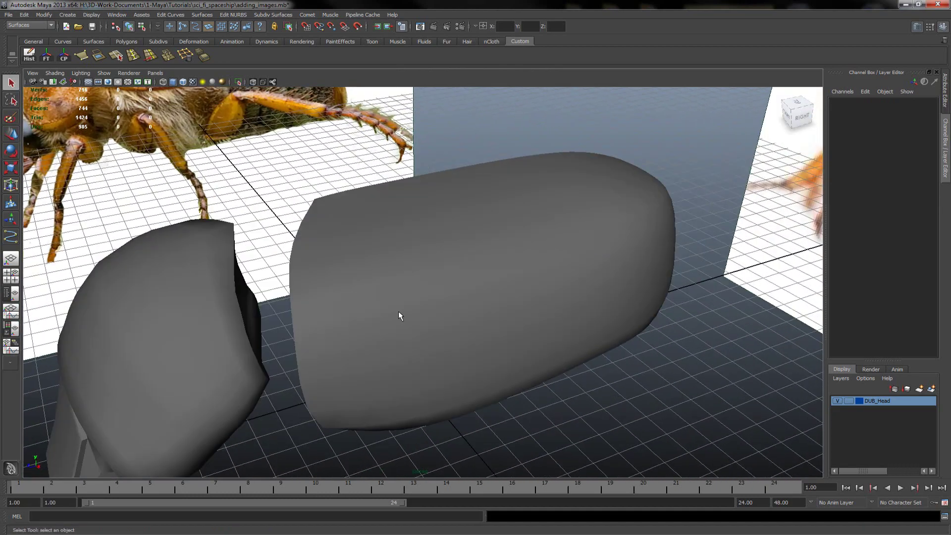
{"action": "left_click", "coordinate": [363, 311]}
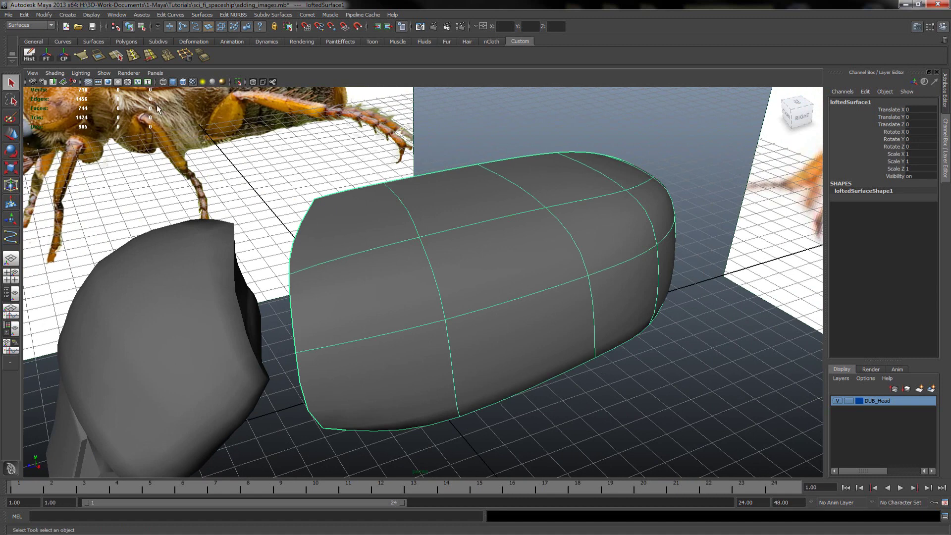
{"action": "left_click", "coordinate": [44, 15]}
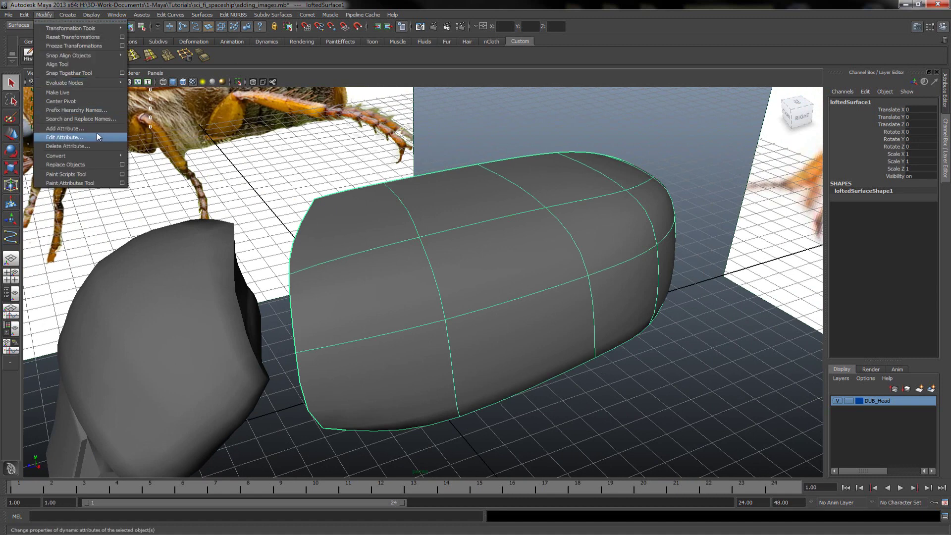
{"action": "mouse_move", "coordinate": [55, 155]}
{"action": "left_click", "coordinate": [235, 162]}
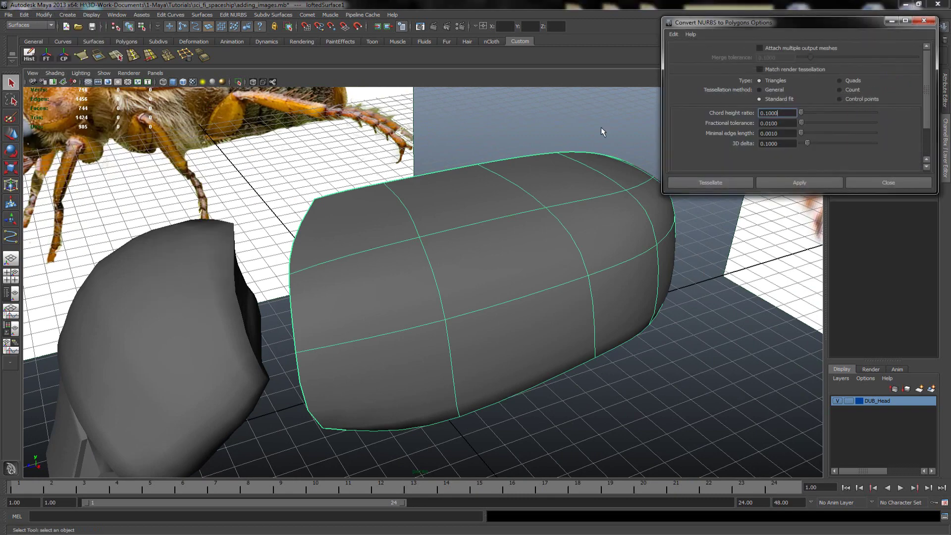
{"action": "mouse_move", "coordinate": [601, 127]}
{"action": "left_mouse_down", "text": "alt"}
{"action": "mouse_move", "coordinate": [568, 162]}
{"action": "mouse_move", "coordinate": [516, 147]}
{"action": "mouse_move", "coordinate": [519, 139]}
{"action": "left_mouse_up", "text": "alt"}
{"action": "middle_click_drag", "start_coordinate": [518, 139], "coordinate": [508, 158], "text": "alt"}
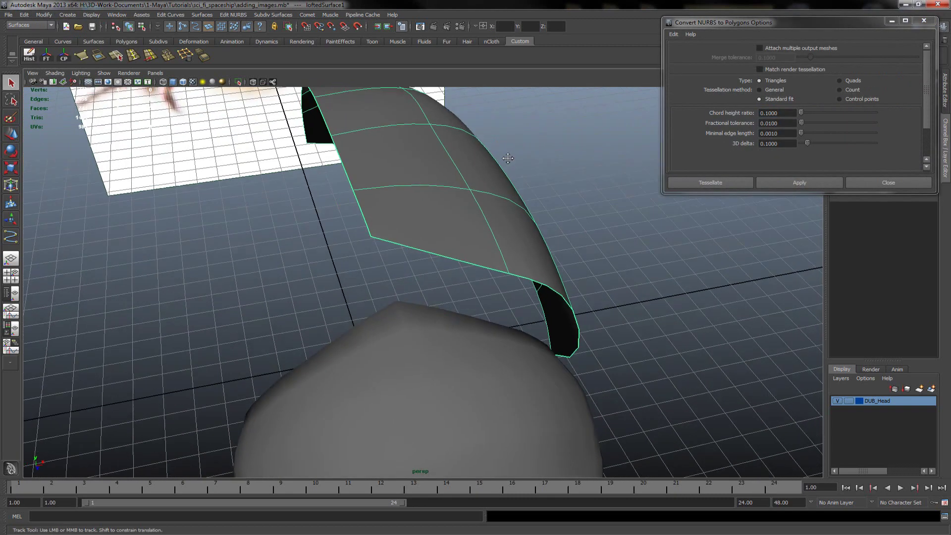
{"action": "left_click_drag", "start_coordinate": [508, 158], "coordinate": [456, 176], "text": "alt"}
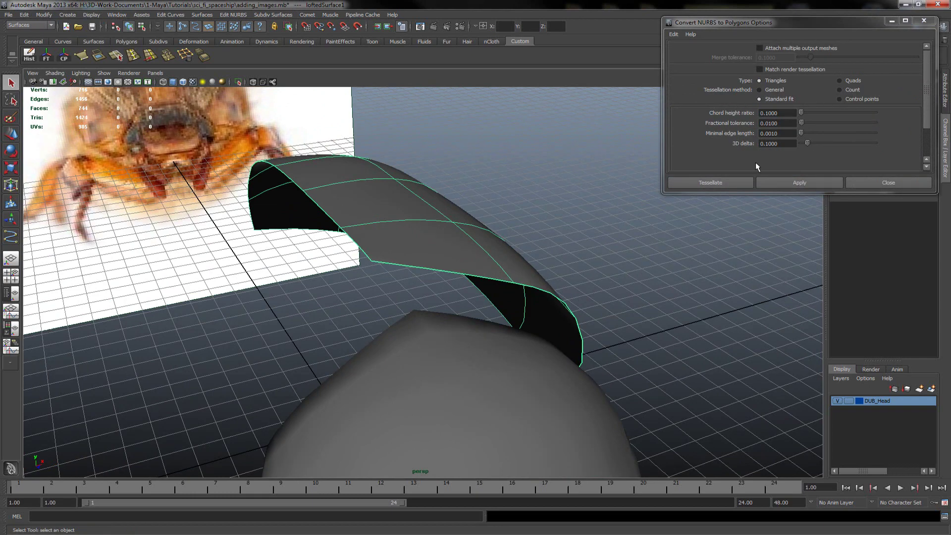
Apply the conversion to get a triangle polygon wing mesh and inspect it.
{"action": "left_click", "coordinate": [795, 183]}
{"action": "mouse_move", "coordinate": [560, 199]}
{"action": "left_mouse_down", "text": "alt"}
{"action": "mouse_move", "coordinate": [522, 225]}
{"action": "mouse_move", "coordinate": [500, 209]}
{"action": "left_mouse_up", "text": "alt"}
{"action": "key", "text": "w"}
{"action": "mouse_move", "coordinate": [437, 334]}
{"action": "left_mouse_down", "text": "alt"}
{"action": "mouse_move", "coordinate": [191, 314]}
{"action": "mouse_move", "coordinate": [567, 276]}
{"action": "mouse_move", "coordinate": [277, 237]}
{"action": "mouse_move", "coordinate": [210, 247]}
{"action": "mouse_move", "coordinate": [181, 219]}
{"action": "mouse_move", "coordinate": [346, 213]}
{"action": "mouse_move", "coordinate": [431, 196]}
{"action": "mouse_move", "coordinate": [387, 233]}
{"action": "left_mouse_up", "text": "alt"}
{"action": "left_click", "coordinate": [386, 232]}
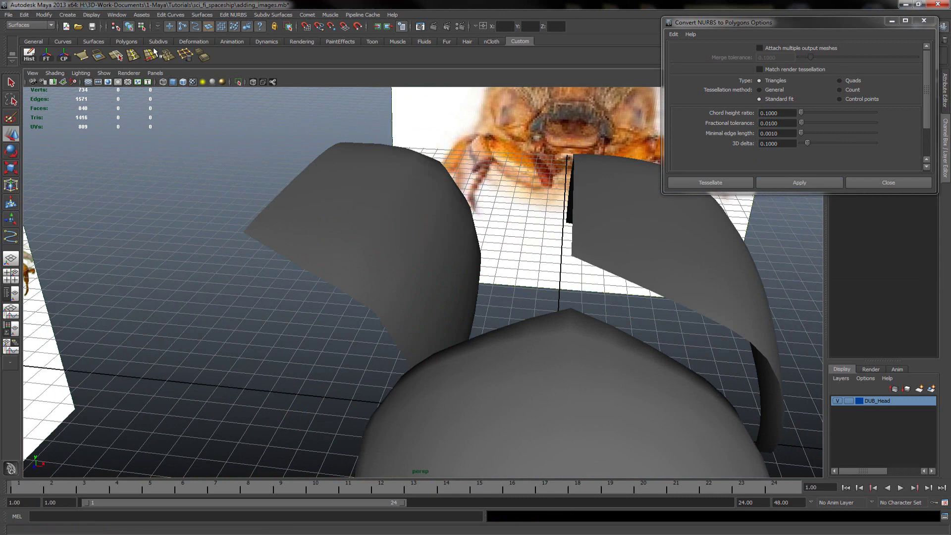
Delete the triangulated wing mesh.
{"action": "left_click", "coordinate": [210, 29]}
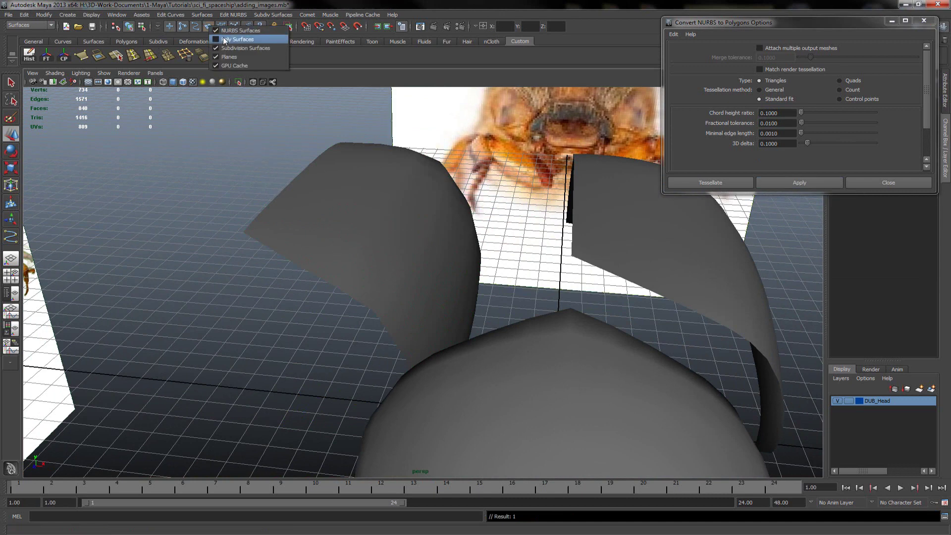
{"action": "left_click", "coordinate": [327, 192]}
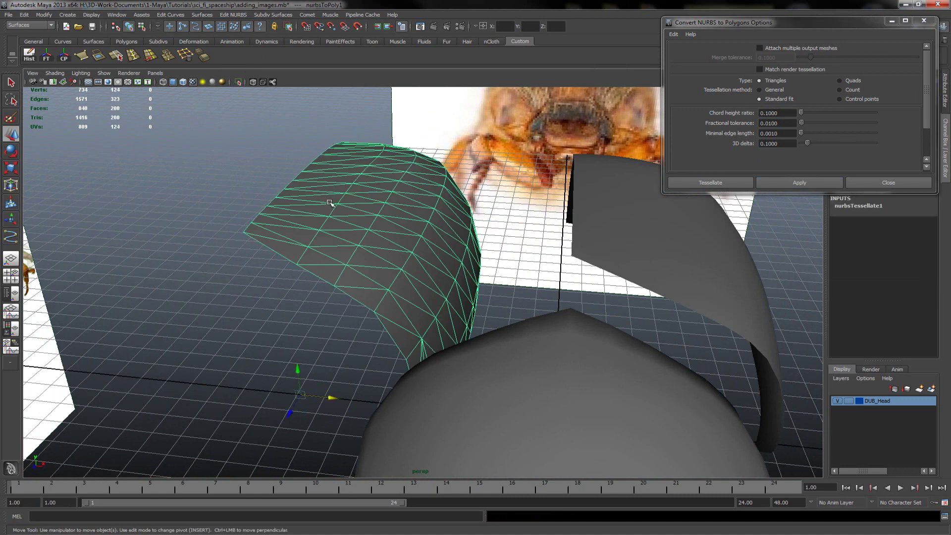
{"action": "key", "text": "Delete"}
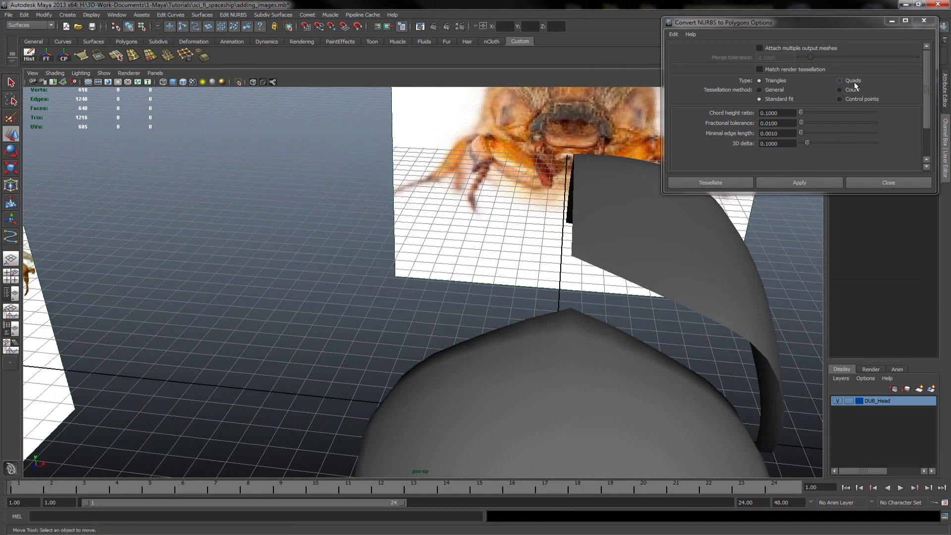
Reconvert loftedSurface1 with Type set to Quads, then close the conversion options.
{"action": "left_click", "coordinate": [853, 80]}
{"action": "left_click", "coordinate": [690, 213]}
{"action": "left_click", "coordinate": [799, 183]}
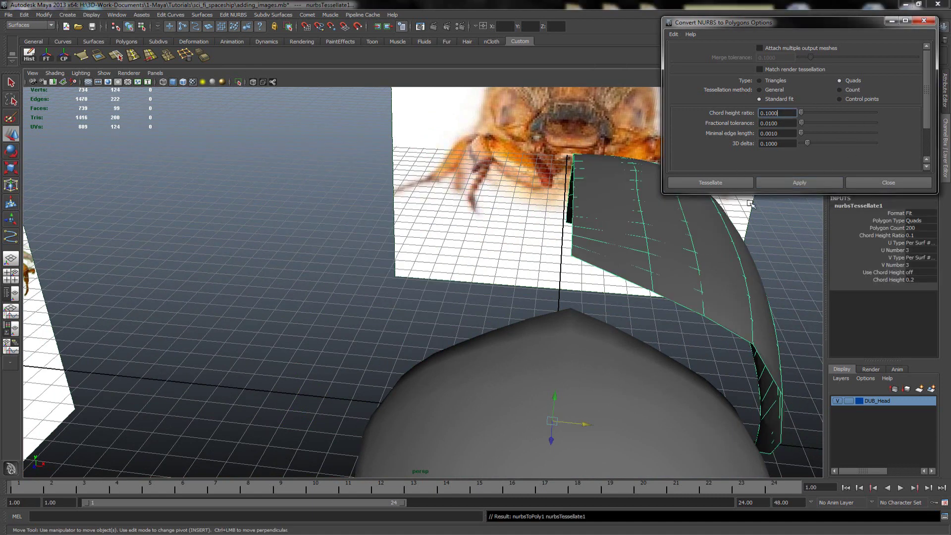
{"action": "mouse_move", "coordinate": [585, 430]}
{"action": "left_mouse_down", "text": "alt"}
{"action": "mouse_move", "coordinate": [323, 208]}
{"action": "mouse_move", "coordinate": [429, 213]}
{"action": "mouse_move", "coordinate": [492, 239]}
{"action": "left_mouse_up", "text": "alt"}
{"action": "key", "text": "bracketleft"}
{"action": "key", "text": "bracketleft"}
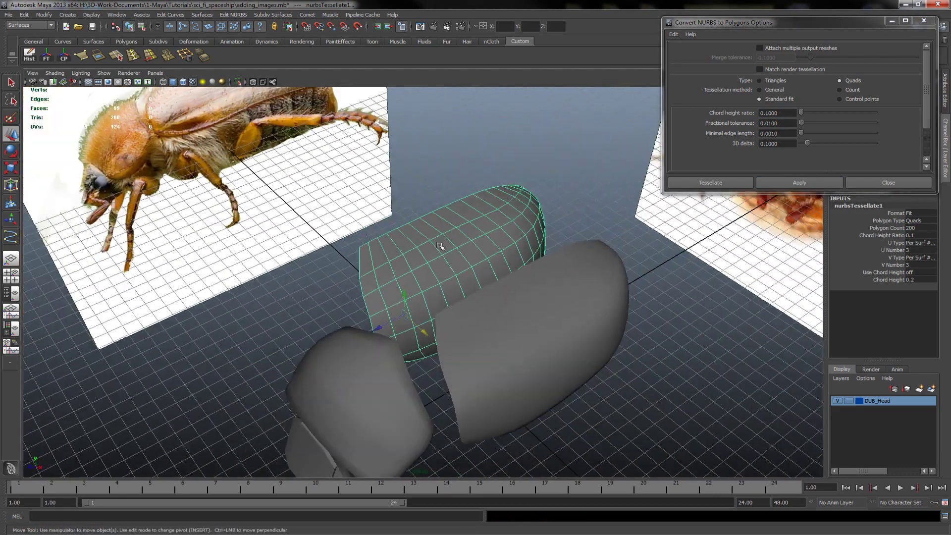
{"action": "left_click", "coordinate": [568, 283]}
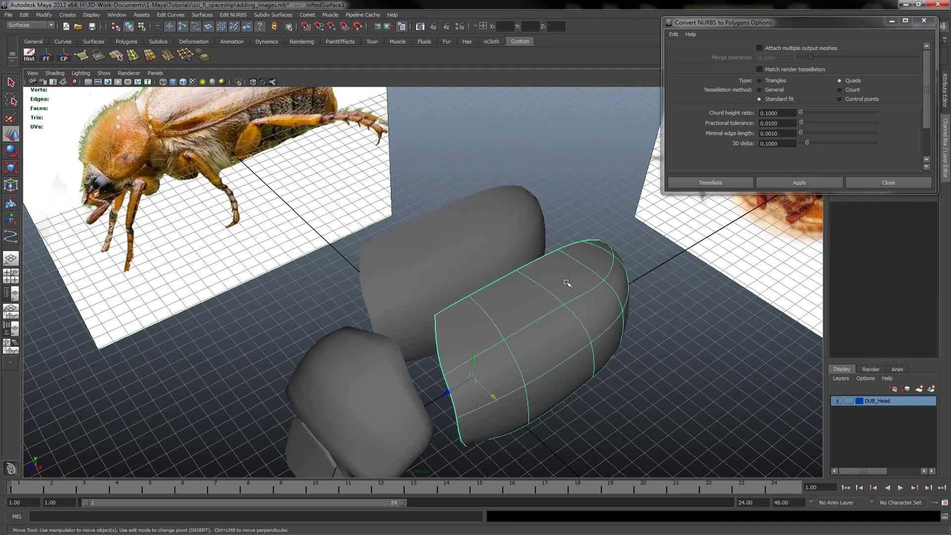
{"action": "left_click", "coordinate": [889, 182]}
Set the quad wing mesh's Translate X to 0 to centre it at the origin.
{"action": "scroll", "coordinate": [529, 229], "scroll_direction": "down", "scroll_amount": 3}
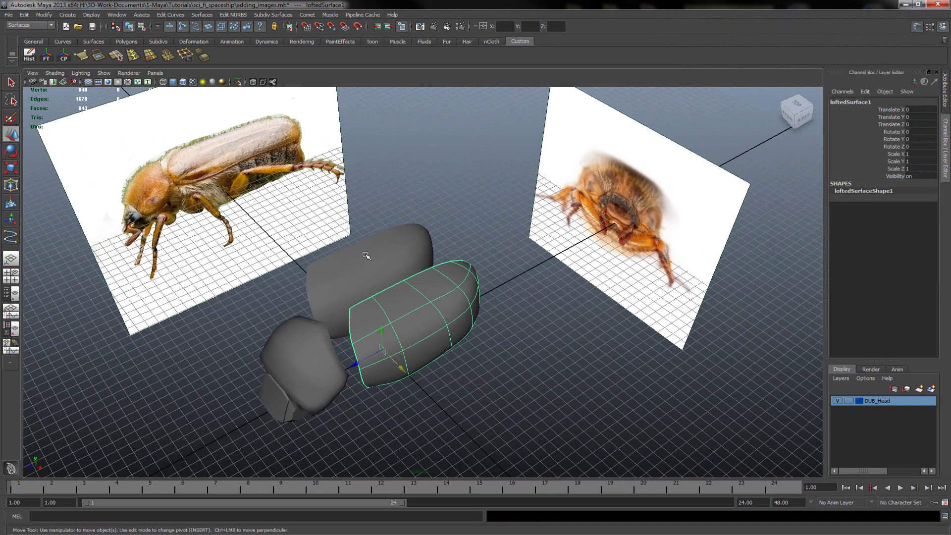
{"action": "left_click", "coordinate": [365, 254]}
{"action": "left_click", "coordinate": [447, 314]}
{"action": "left_click", "coordinate": [373, 263]}
{"action": "type", "text": "0"}
{"action": "key", "text": "Return"}
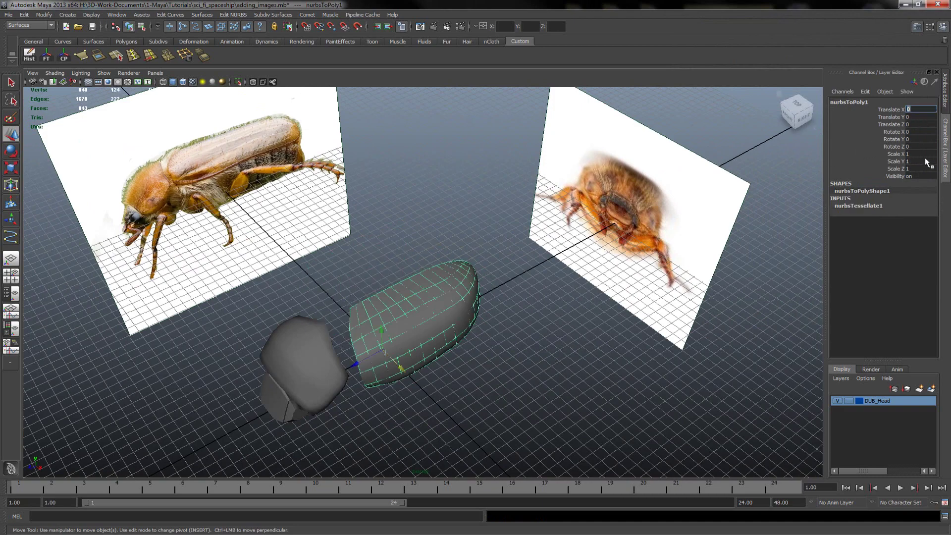
{"action": "key", "text": "f"}
{"action": "mouse_move", "coordinate": [431, 347]}
{"action": "left_mouse_down", "text": "alt"}
{"action": "mouse_move", "coordinate": [475, 326]}
{"action": "mouse_move", "coordinate": [484, 303]}
{"action": "left_mouse_up", "text": "alt"}
{"action": "key", "text": "q"}
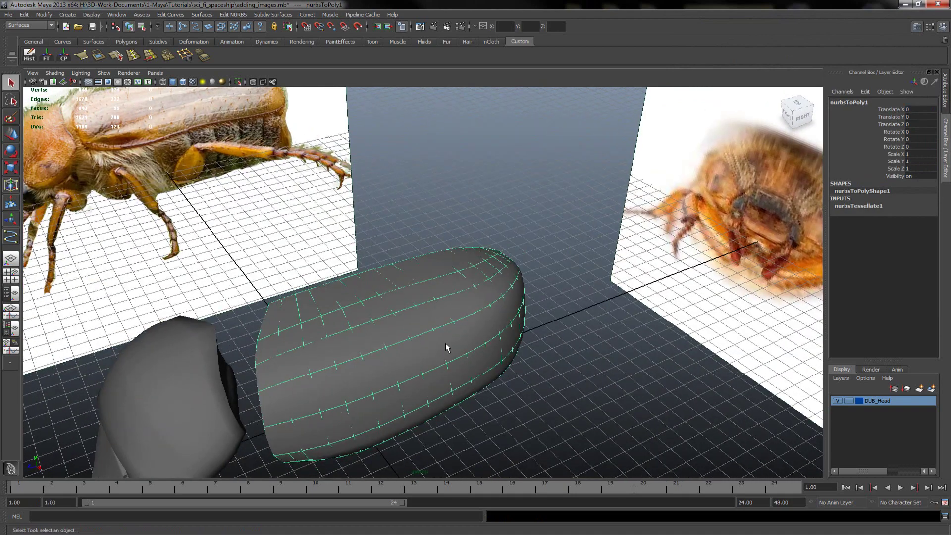
{"action": "mouse_move", "coordinate": [456, 335]}
{"action": "left_mouse_down", "text": "alt"}
{"action": "mouse_move", "coordinate": [436, 282]}
{"action": "mouse_move", "coordinate": [505, 311]}
{"action": "left_mouse_up", "text": "alt"}
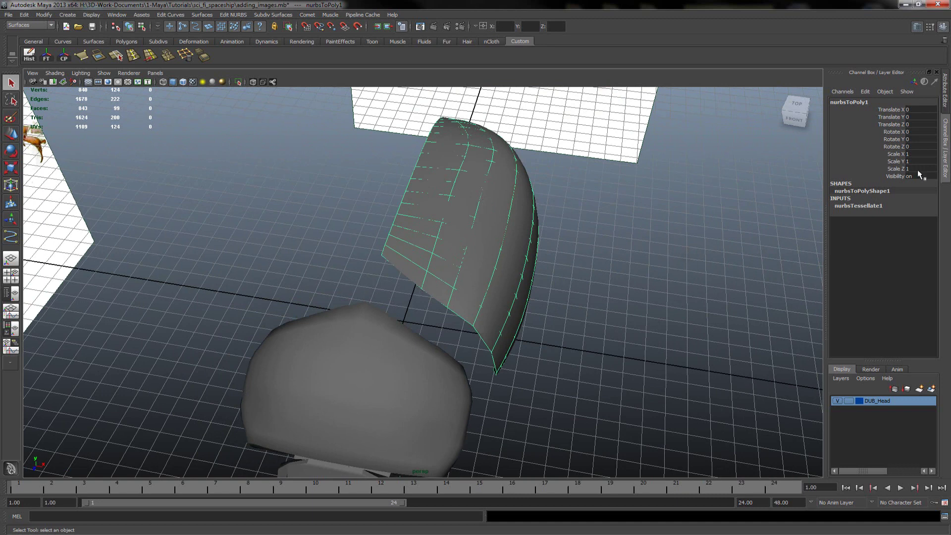
Duplicate the wing, mirror it with Scale X -1, and freeze its transforms.
{"action": "key", "text": "ctrl+d"}
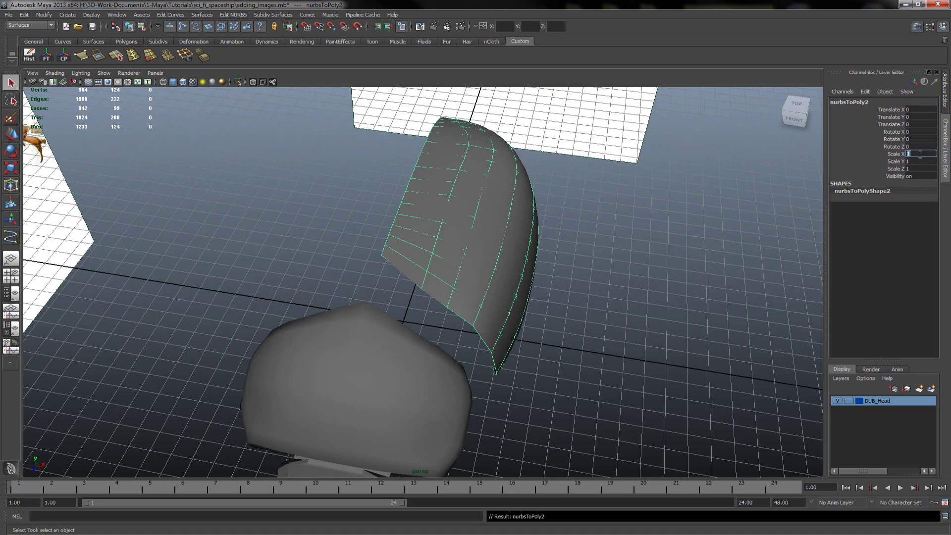
{"action": "type", "text": "-1"}
{"action": "key", "text": "Return"}
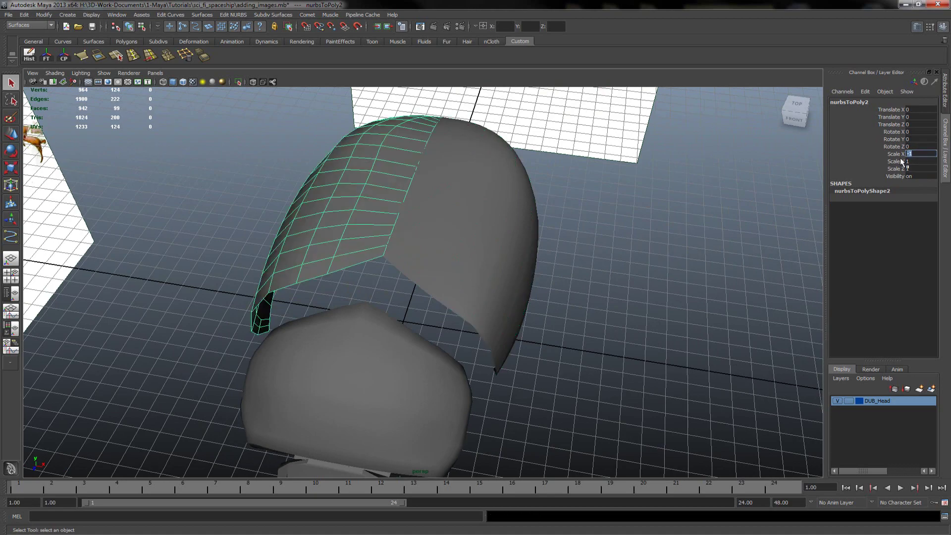
{"action": "left_click_drag", "start_coordinate": [446, 198], "coordinate": [331, 151], "text": "alt"}
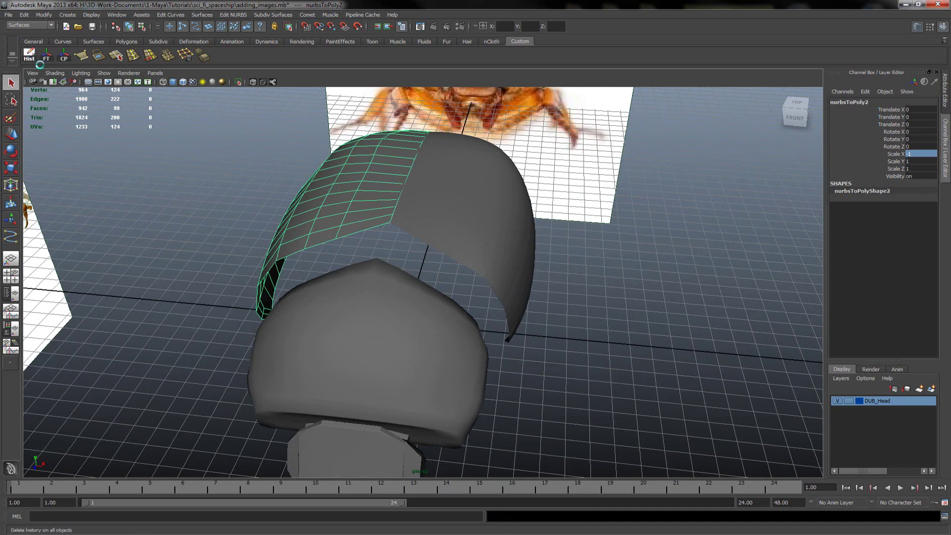
{"action": "left_click", "coordinate": [47, 58]}
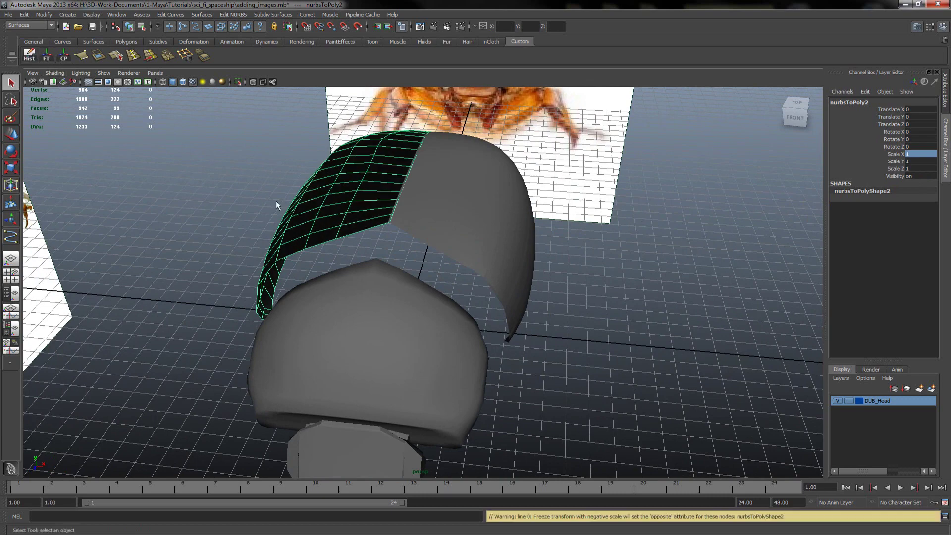
{"action": "mouse_move", "coordinate": [312, 201]}
{"action": "left_mouse_down", "text": "alt"}
{"action": "mouse_move", "coordinate": [425, 221]}
{"action": "mouse_move", "coordinate": [366, 224]}
{"action": "mouse_move", "coordinate": [371, 170]}
{"action": "mouse_move", "coordinate": [329, 192]}
{"action": "left_mouse_up", "text": "alt"}
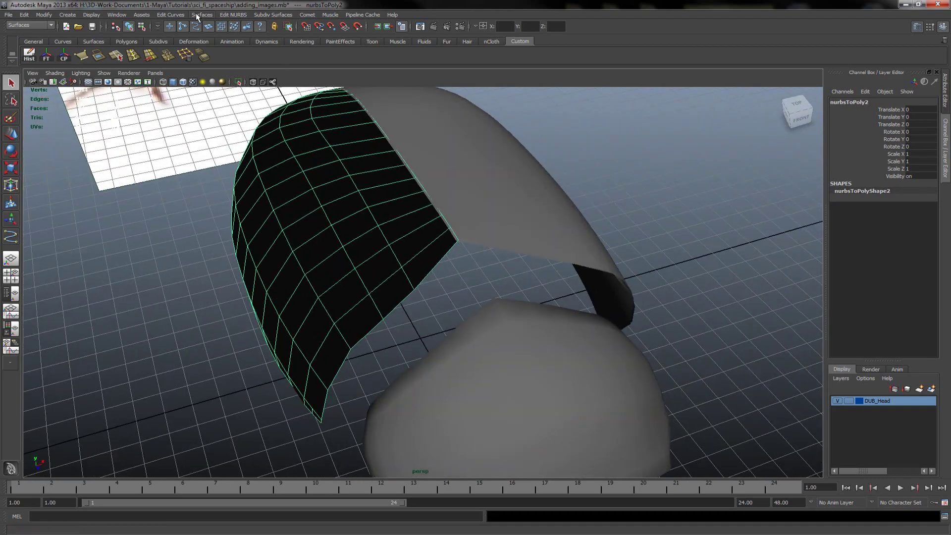
In the Polygons menu set, reverse the mirrored wing's normals with Normals > Reverse.
{"action": "left_click", "coordinate": [222, 16]}
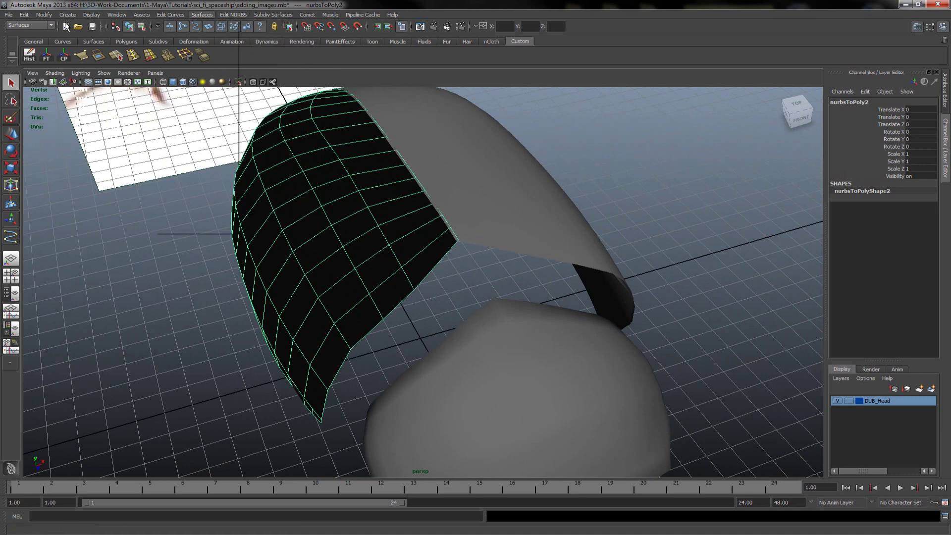
{"action": "left_click", "coordinate": [29, 24]}
{"action": "left_click", "coordinate": [23, 42]}
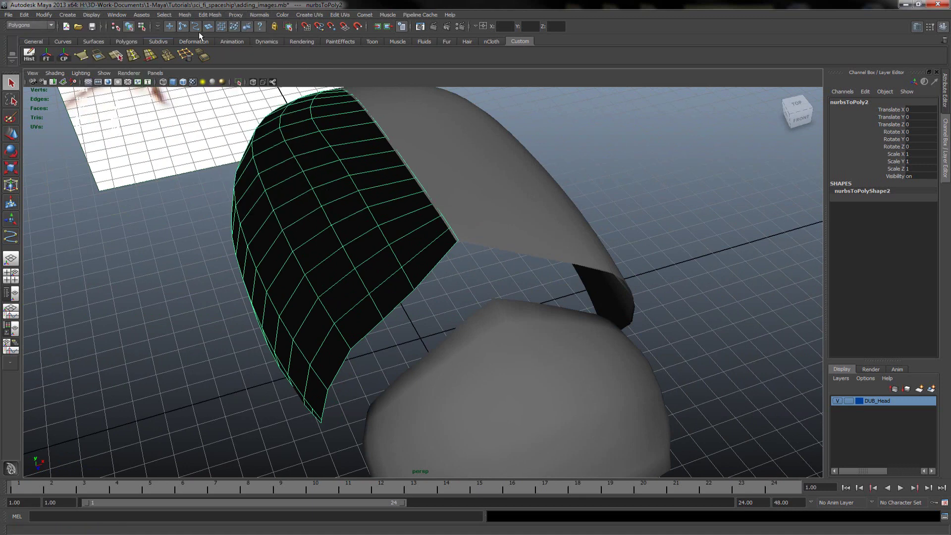
{"action": "left_click", "coordinate": [259, 15]}
{"action": "left_click", "coordinate": [277, 82]}
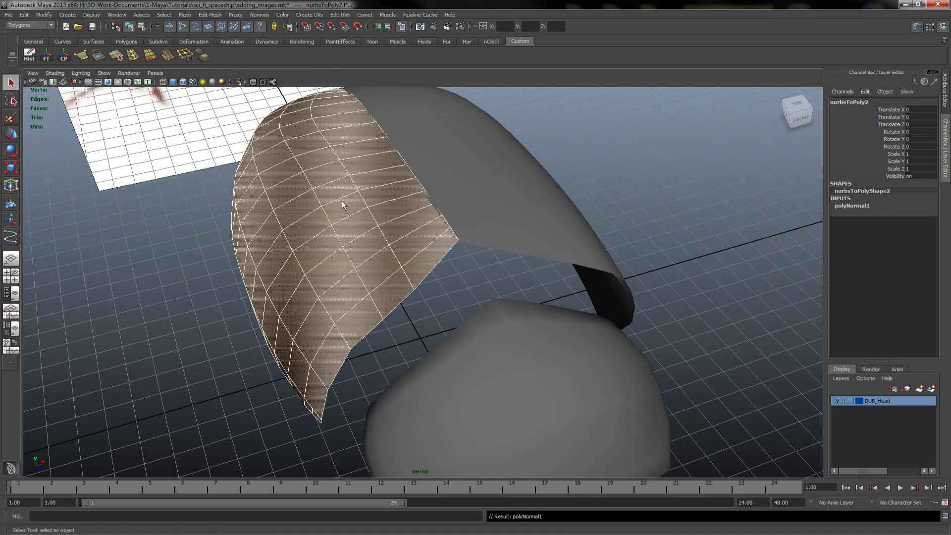
Delete the mirrored wing's construction history via Edit > Delete by Type > History.
{"action": "key", "text": "F8"}
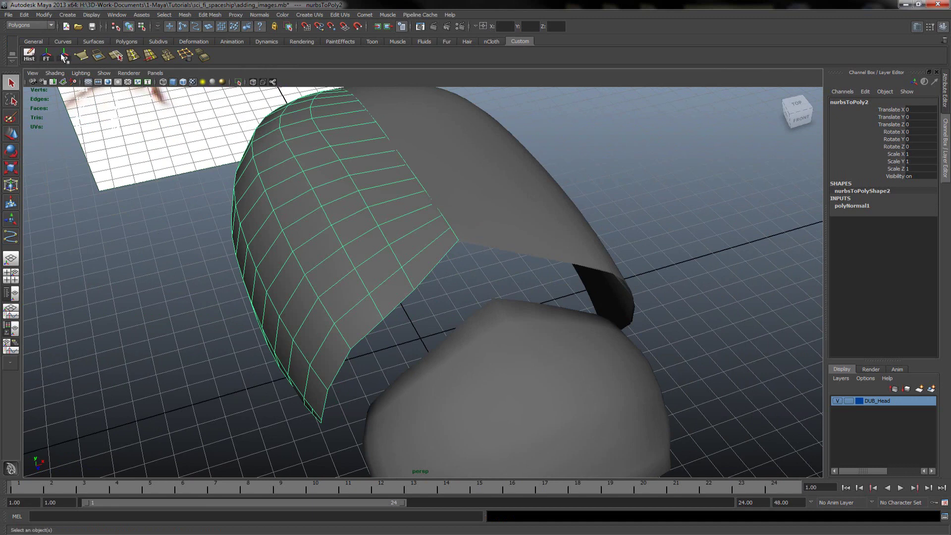
{"action": "left_click", "coordinate": [30, 55]}
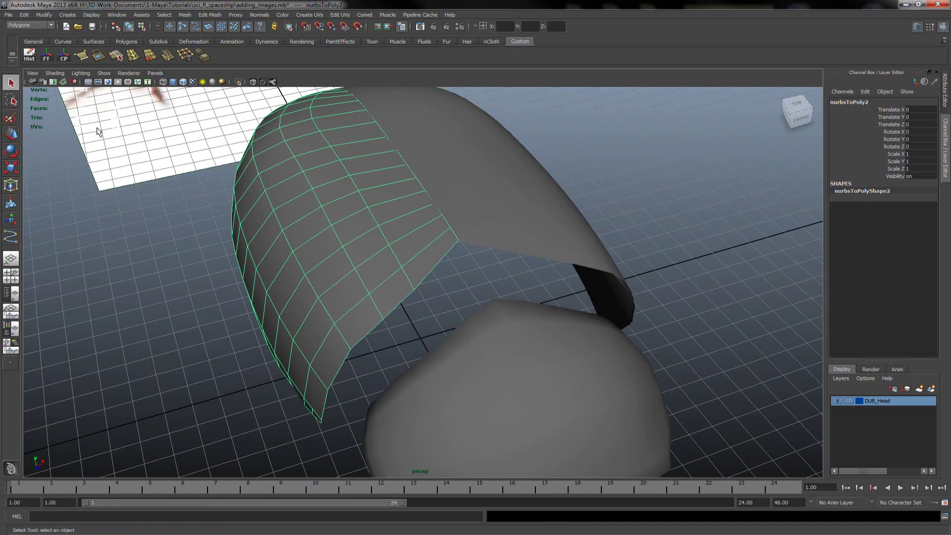
{"action": "right_click", "coordinate": [373, 252]}
{"action": "left_click", "coordinate": [583, 225]}
Delete the original lofted surface loftedSurface1.
{"action": "key", "text": "f"}
{"action": "key", "text": "w"}
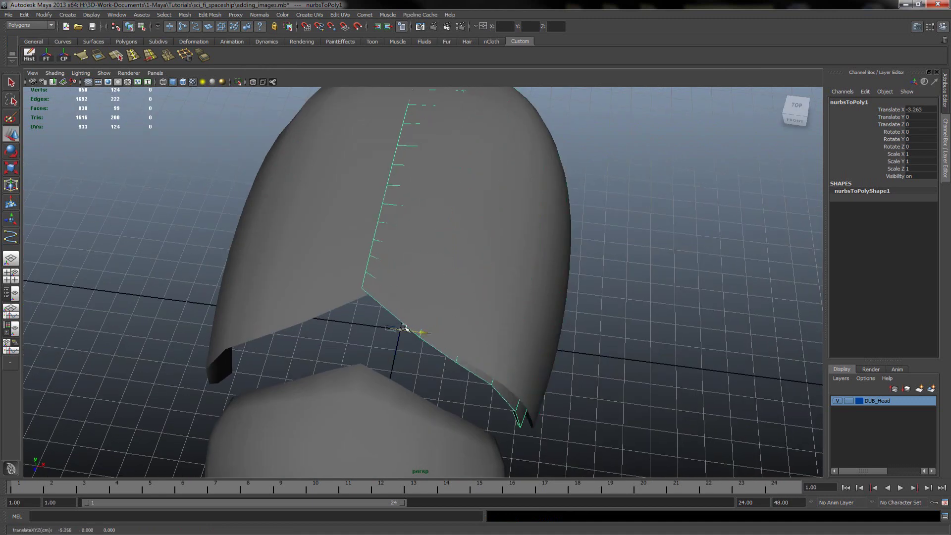
{"action": "left_click", "coordinate": [552, 297]}
{"action": "mouse_move", "coordinate": [478, 325]}
{"action": "middle_mouse_down"}
{"action": "mouse_move", "coordinate": [482, 337]}
{"action": "mouse_move", "coordinate": [737, 266]}
{"action": "middle_mouse_up"}
{"action": "key", "text": "Delete"}
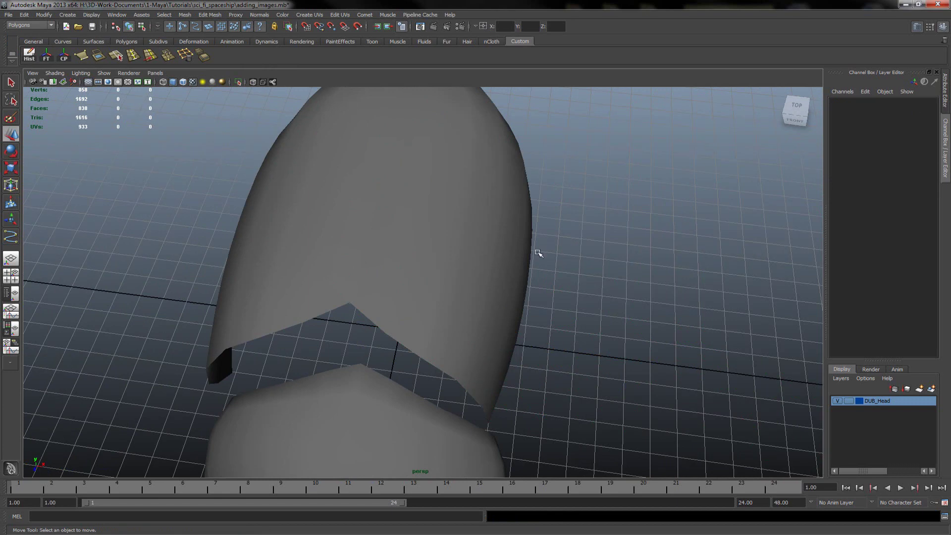
Set nurbsToPoly1's Translate X to 0 to line it up with the mirrored wing.
{"action": "left_click", "coordinate": [499, 261]}
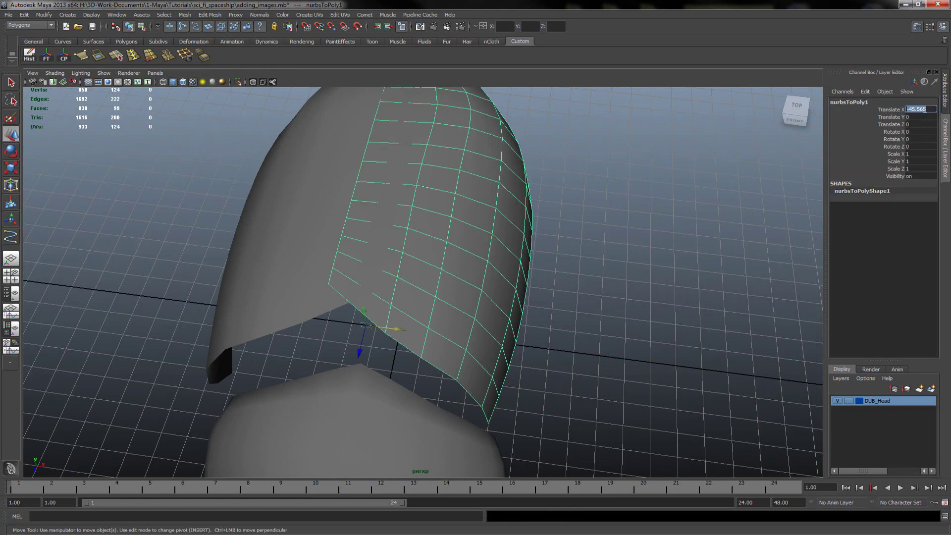
{"action": "type", "text": "0"}
{"action": "key", "text": "Return"}
{"action": "right_click", "coordinate": [484, 208]}
{"action": "key", "text": "q"}
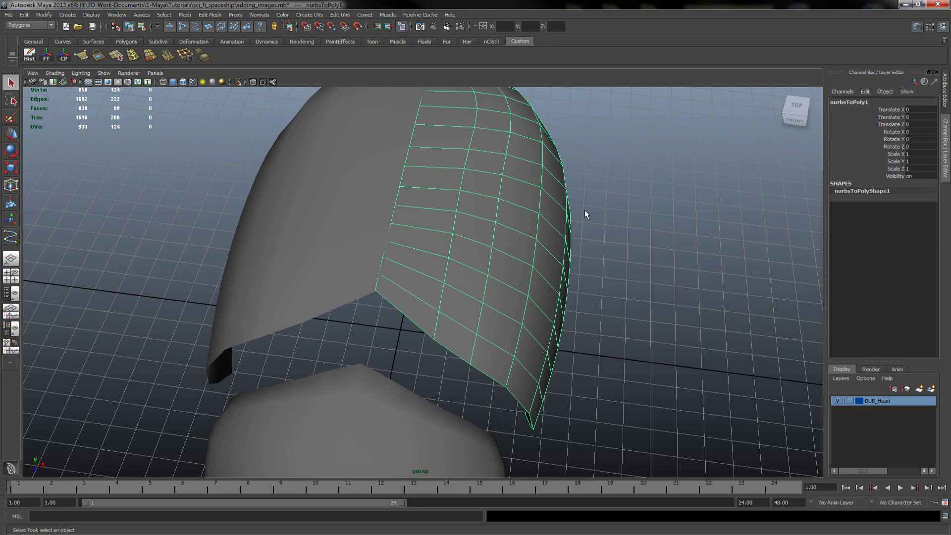
Check both wing meshes against the beetle body from the side and Right view.
{"action": "mouse_move", "coordinate": [586, 257]}
{"action": "left_mouse_down", "text": "alt"}
{"action": "mouse_move", "coordinate": [387, 203]}
{"action": "mouse_move", "coordinate": [415, 206]}
{"action": "mouse_move", "coordinate": [378, 230]}
{"action": "left_mouse_up", "text": "alt"}
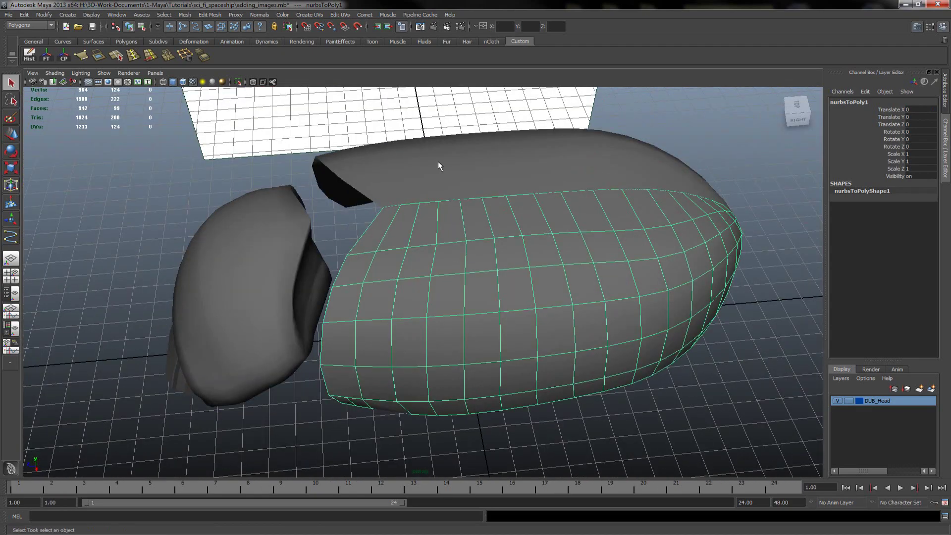
{"action": "left_click", "coordinate": [438, 166]}
{"action": "left_click", "coordinate": [511, 248]}
{"action": "left_click", "coordinate": [487, 166]}
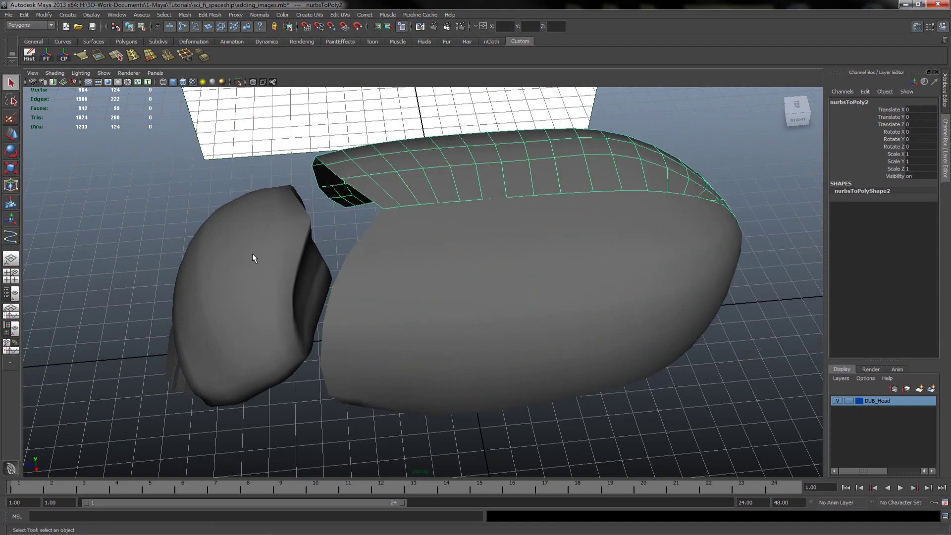
{"action": "left_click", "coordinate": [798, 119]}
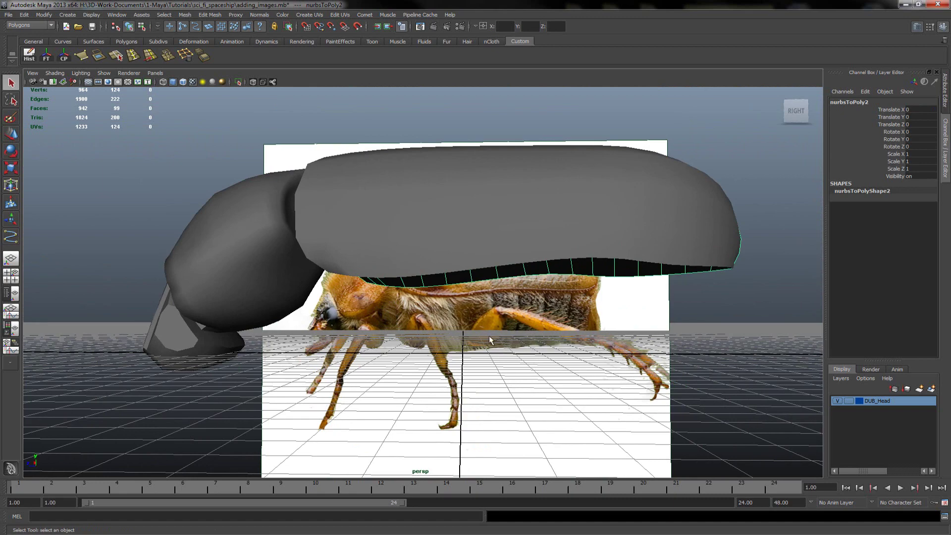
{"action": "left_click", "coordinate": [431, 215]}
{"action": "left_click_drag", "start_coordinate": [360, 344], "coordinate": [373, 374], "text": "alt"}
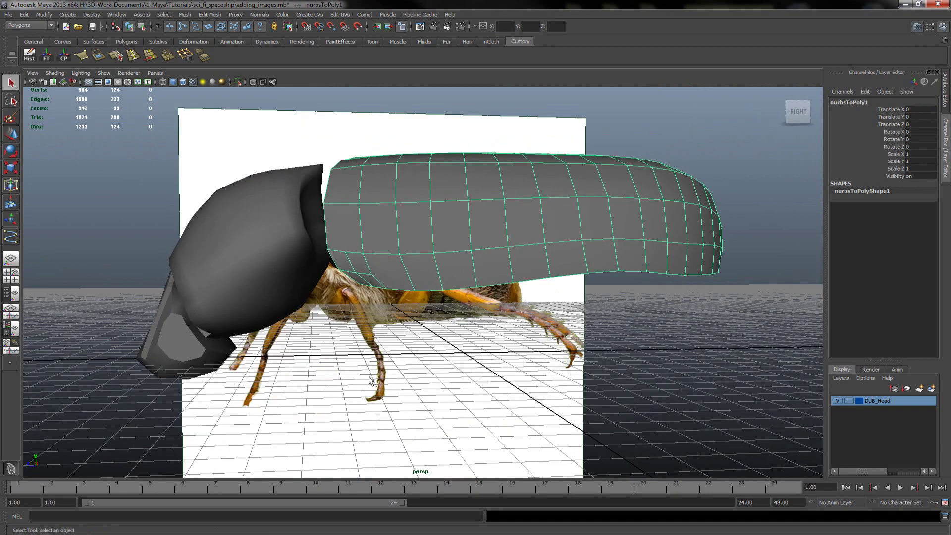